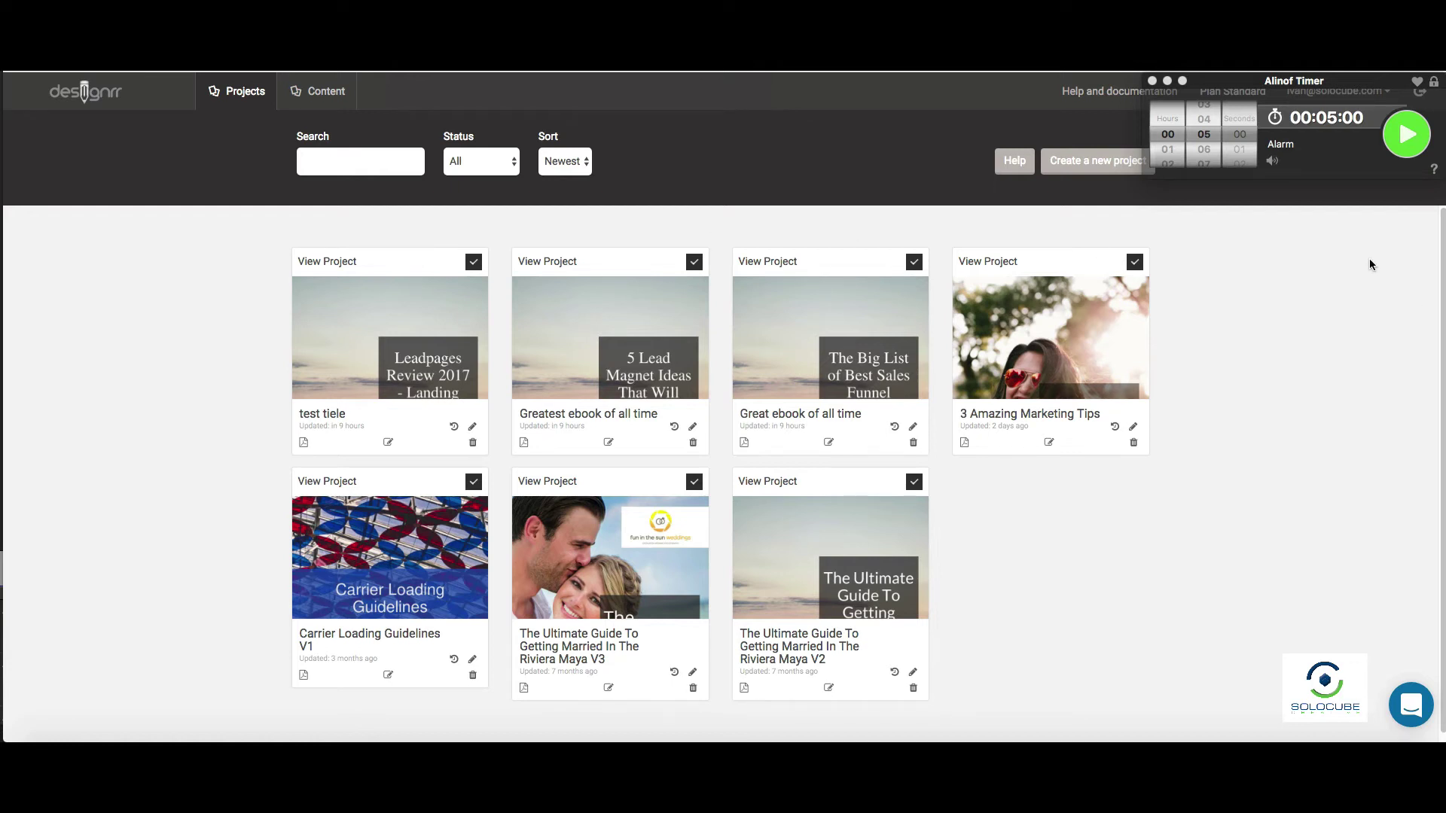
Step: Start the five-minute timer and create a new project from the copied solocube.com blog post URL
left_click(1406, 138)
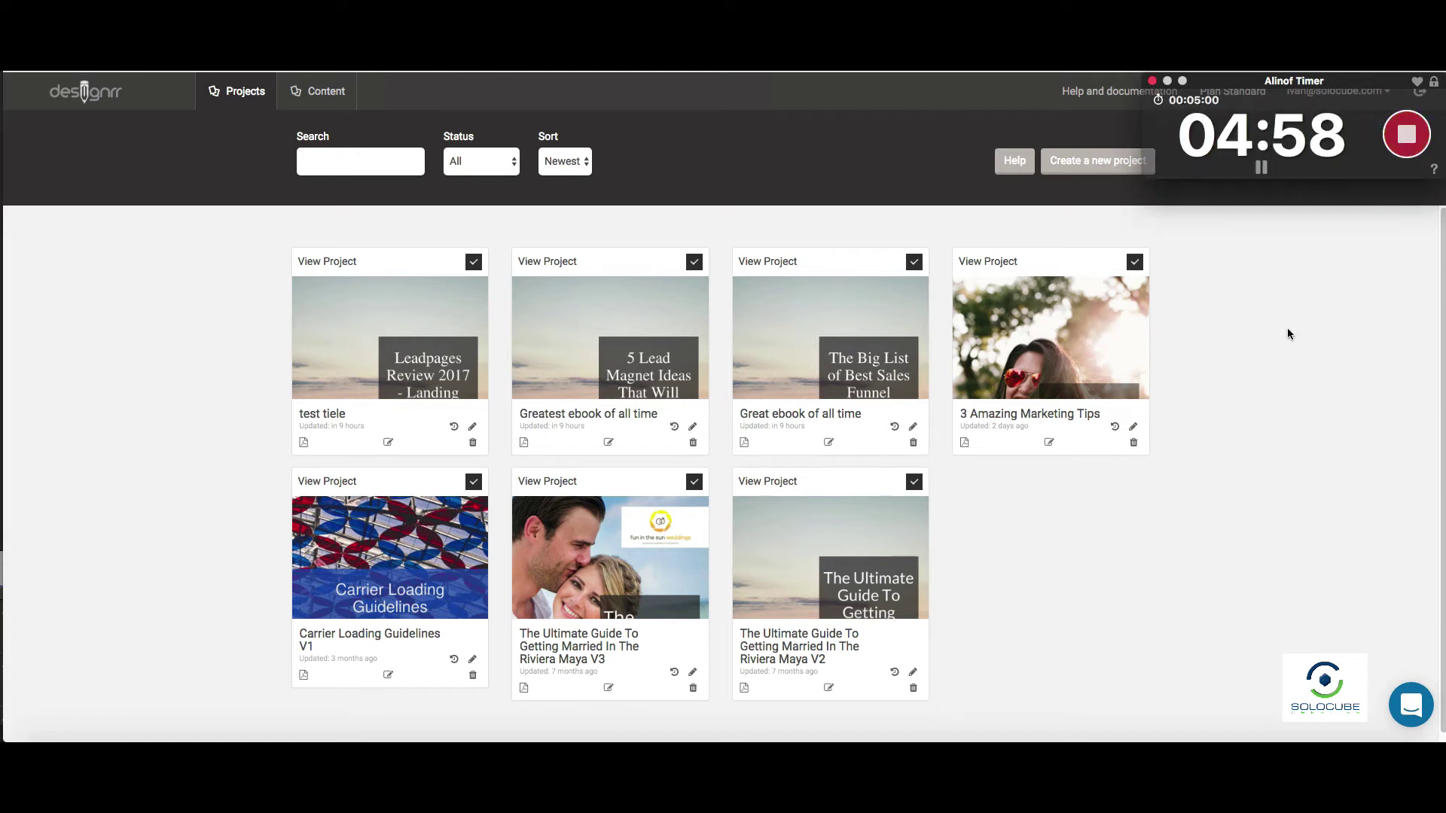
left_click(1081, 166)
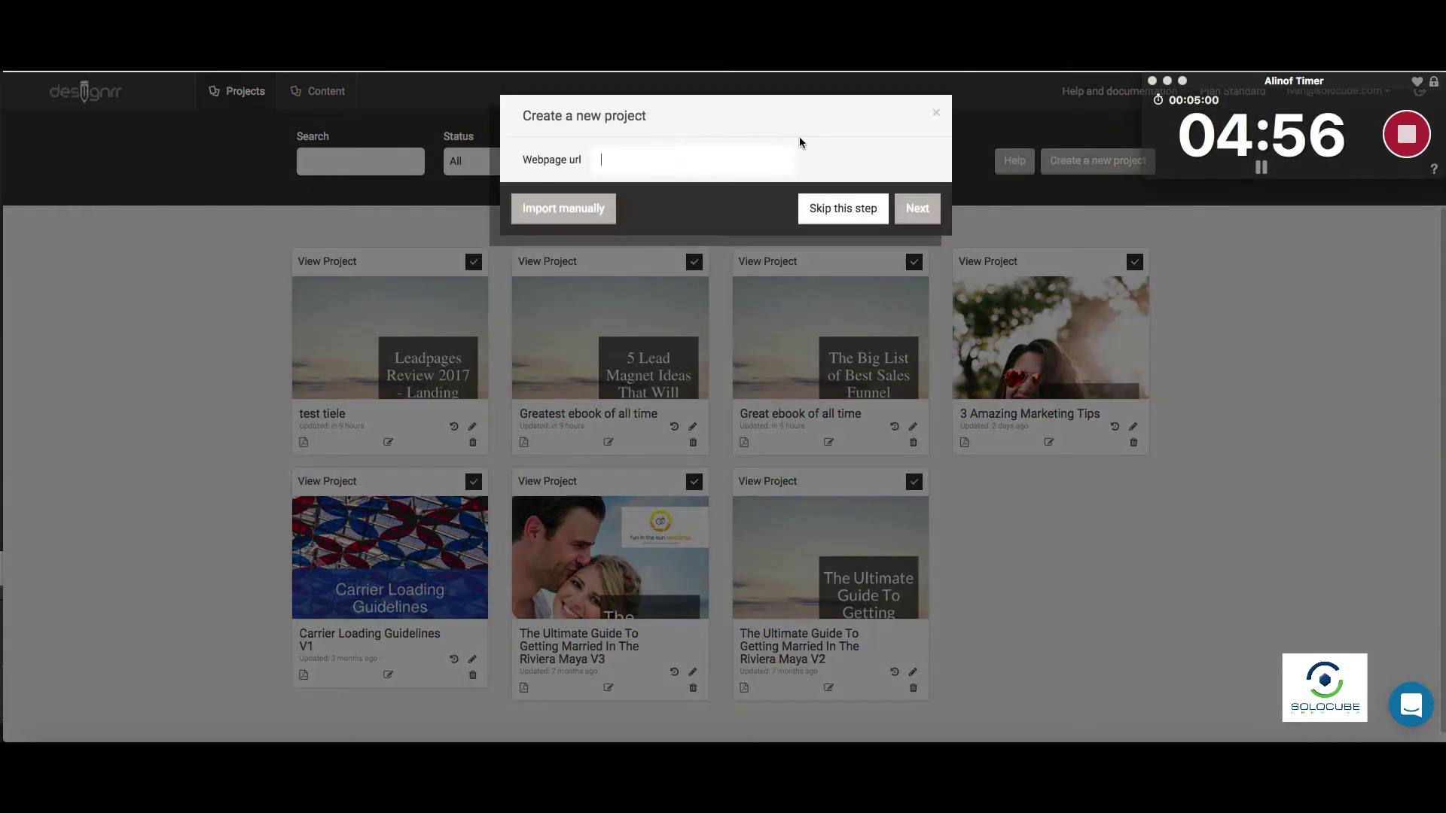
key("ctrl+Tab")
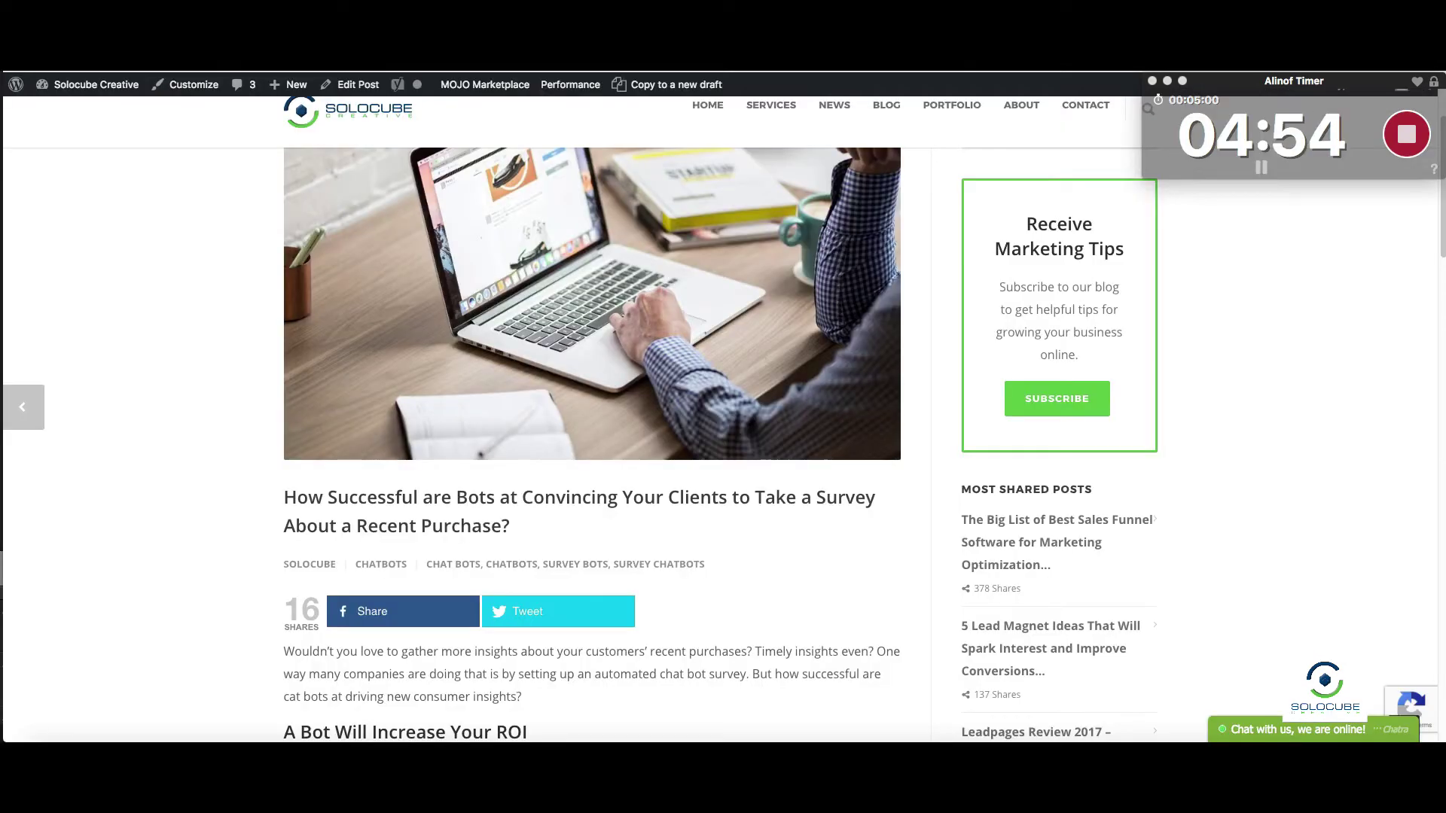
key("ctrl+shift+Tab")
left_click(669, 160)
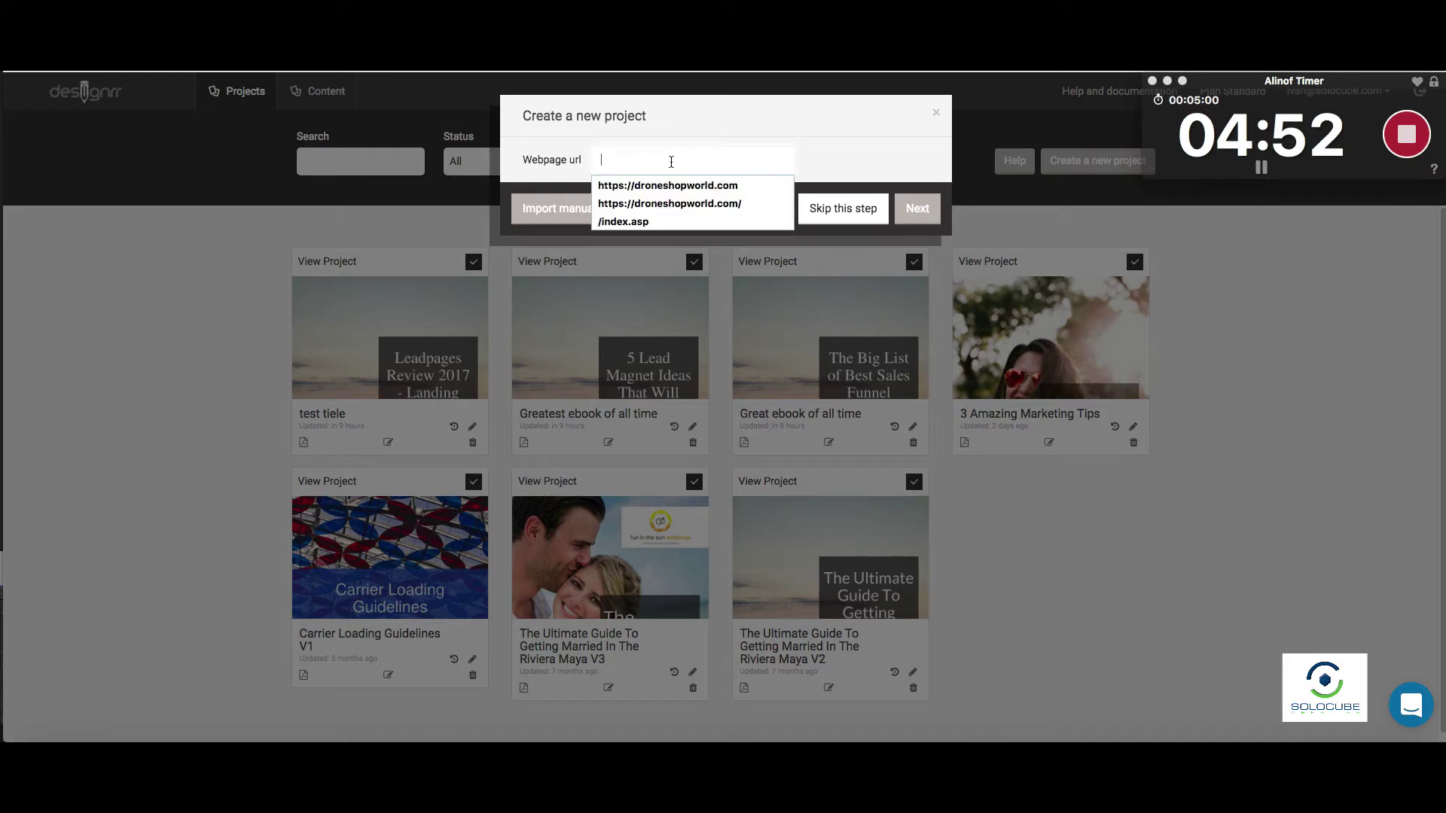
key("ctrl+v")
left_click(917, 210)
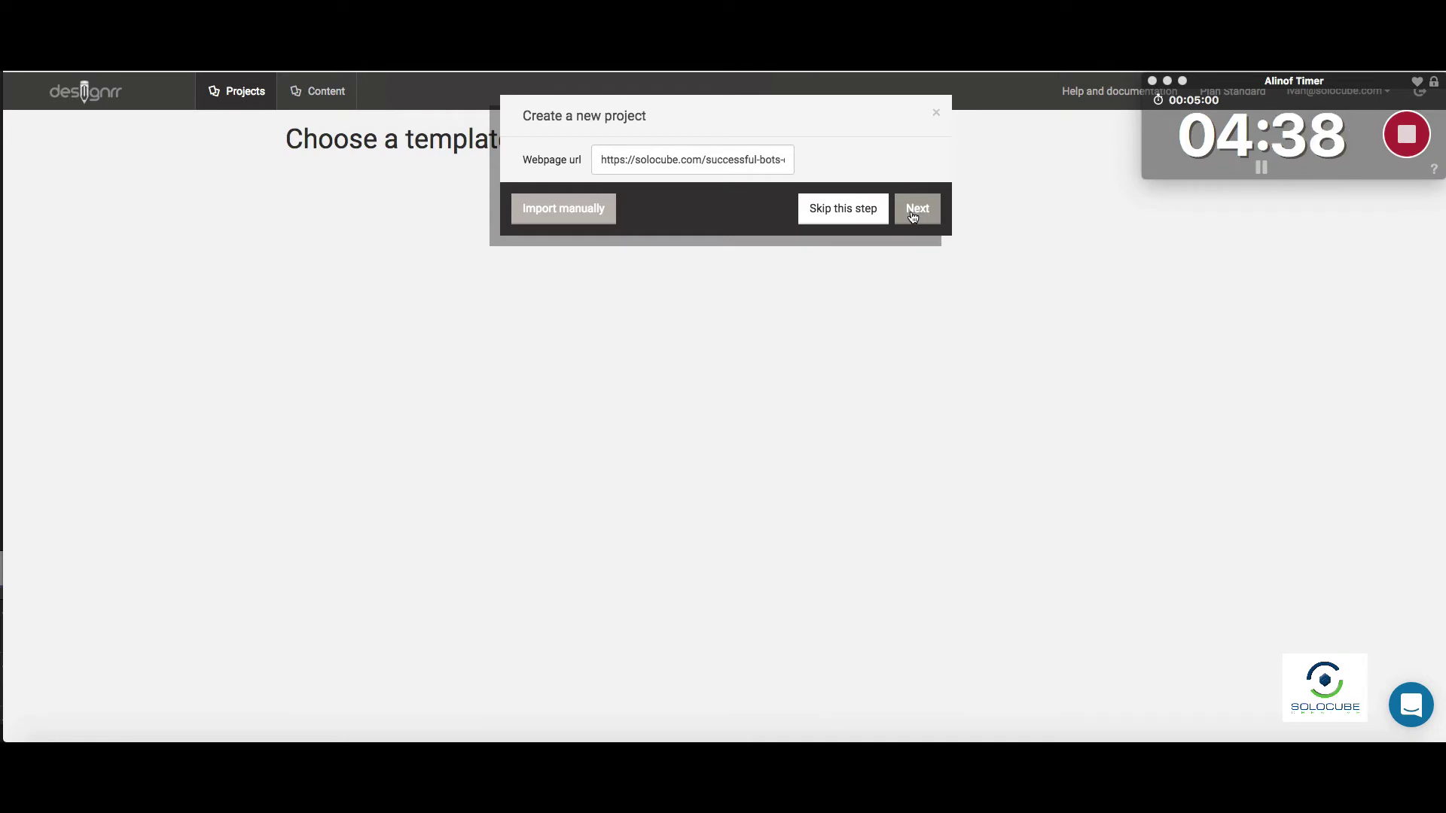
left_click(913, 215)
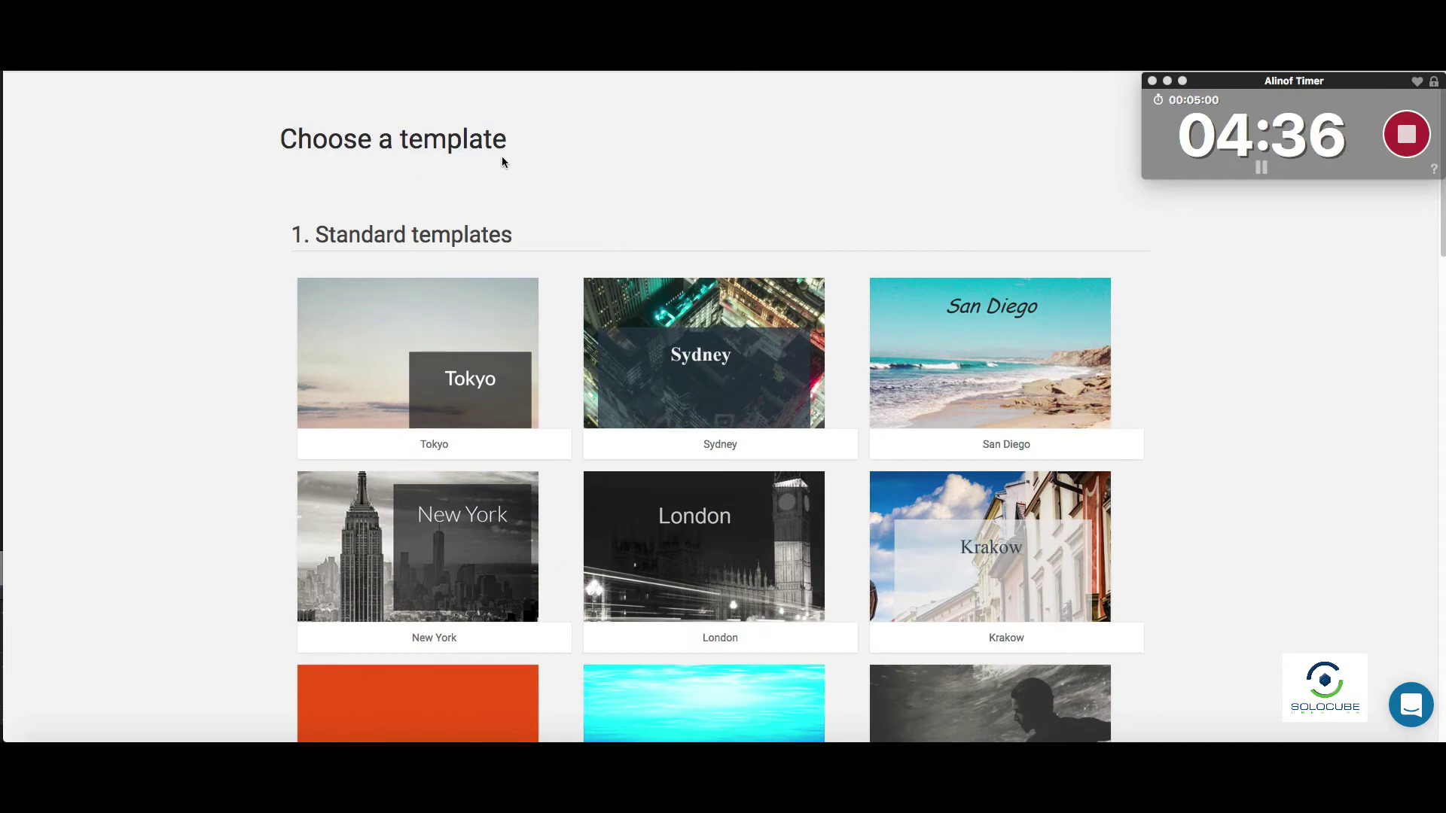
Step: Browse the standard templates and choose New York for the project
scroll(841, 494, "down", 8)
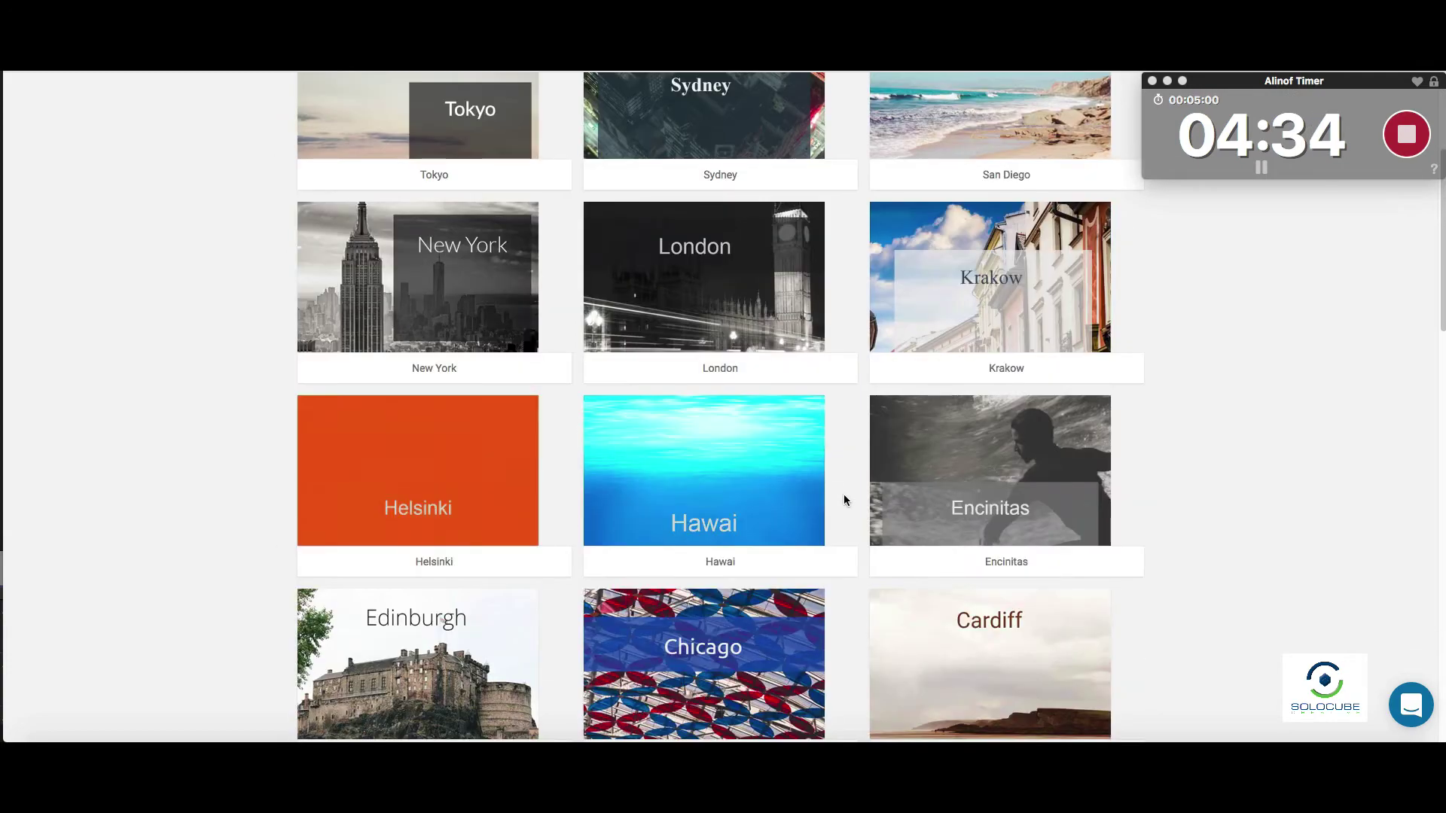
scroll(851, 508, "up", 8)
scroll(852, 510, "down", 12)
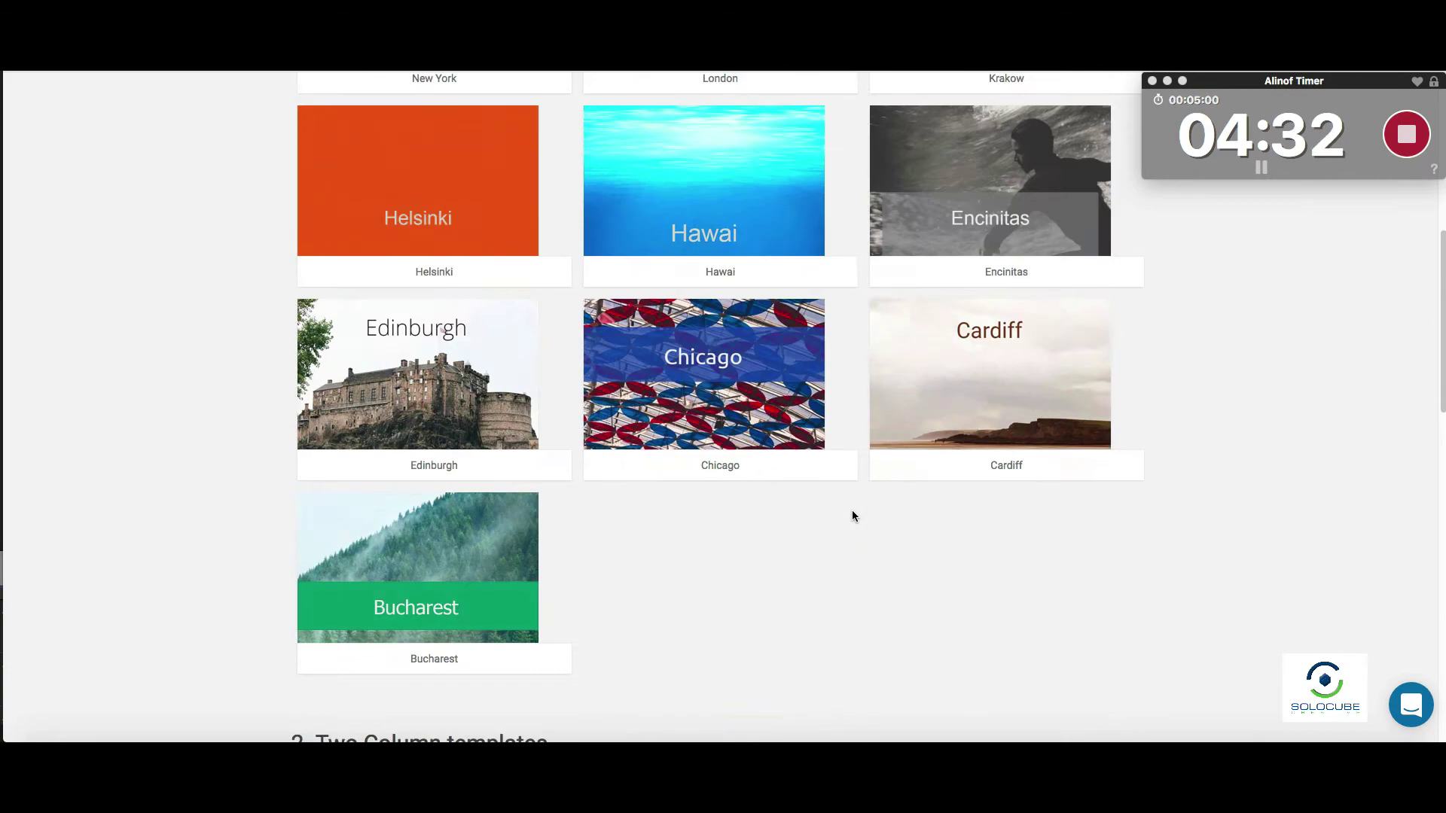
scroll(852, 512, "up", 9)
scroll(852, 514, "up", 4)
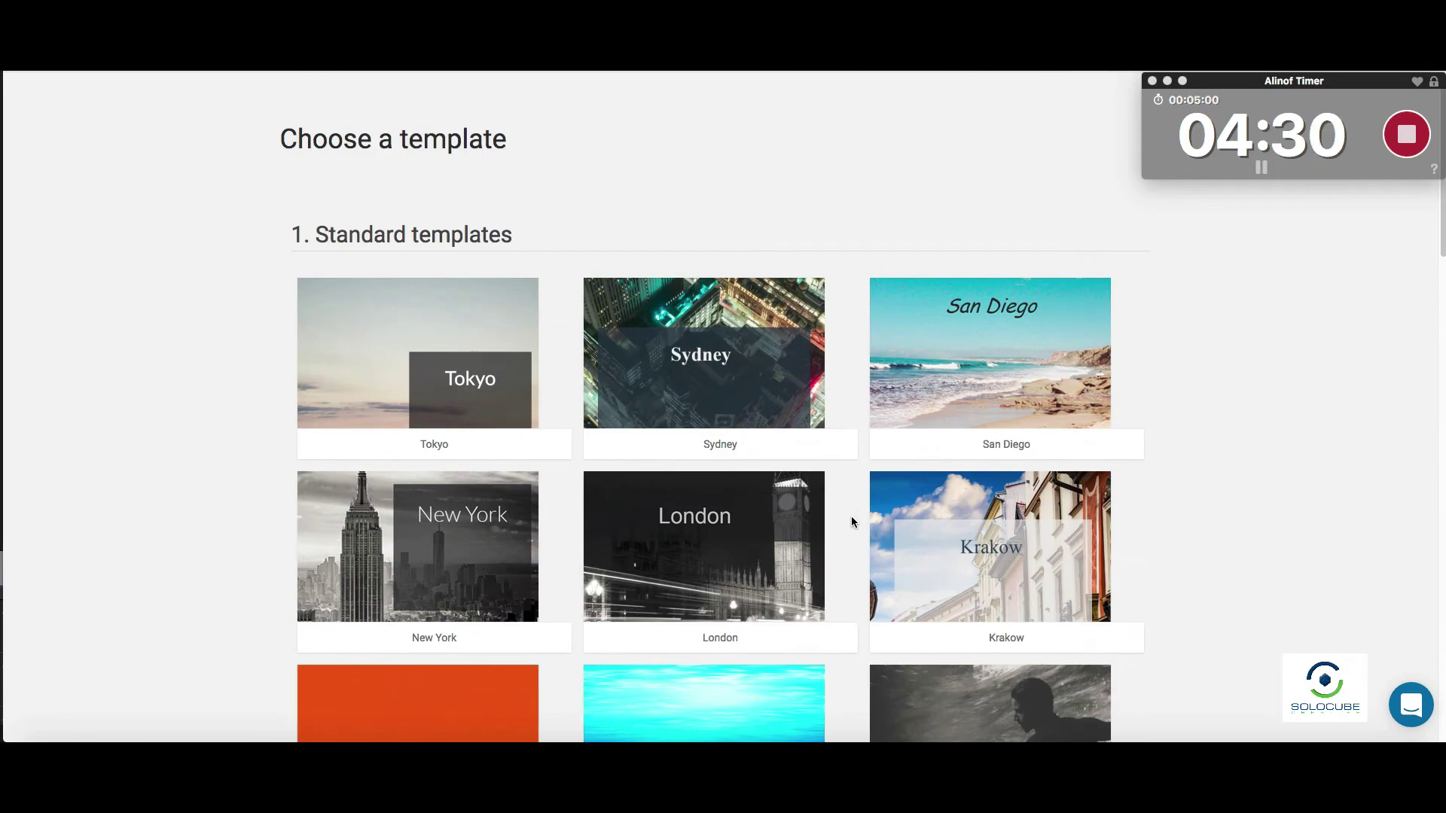
scroll(851, 517, "down", 2)
scroll(266, 390, "up", 1)
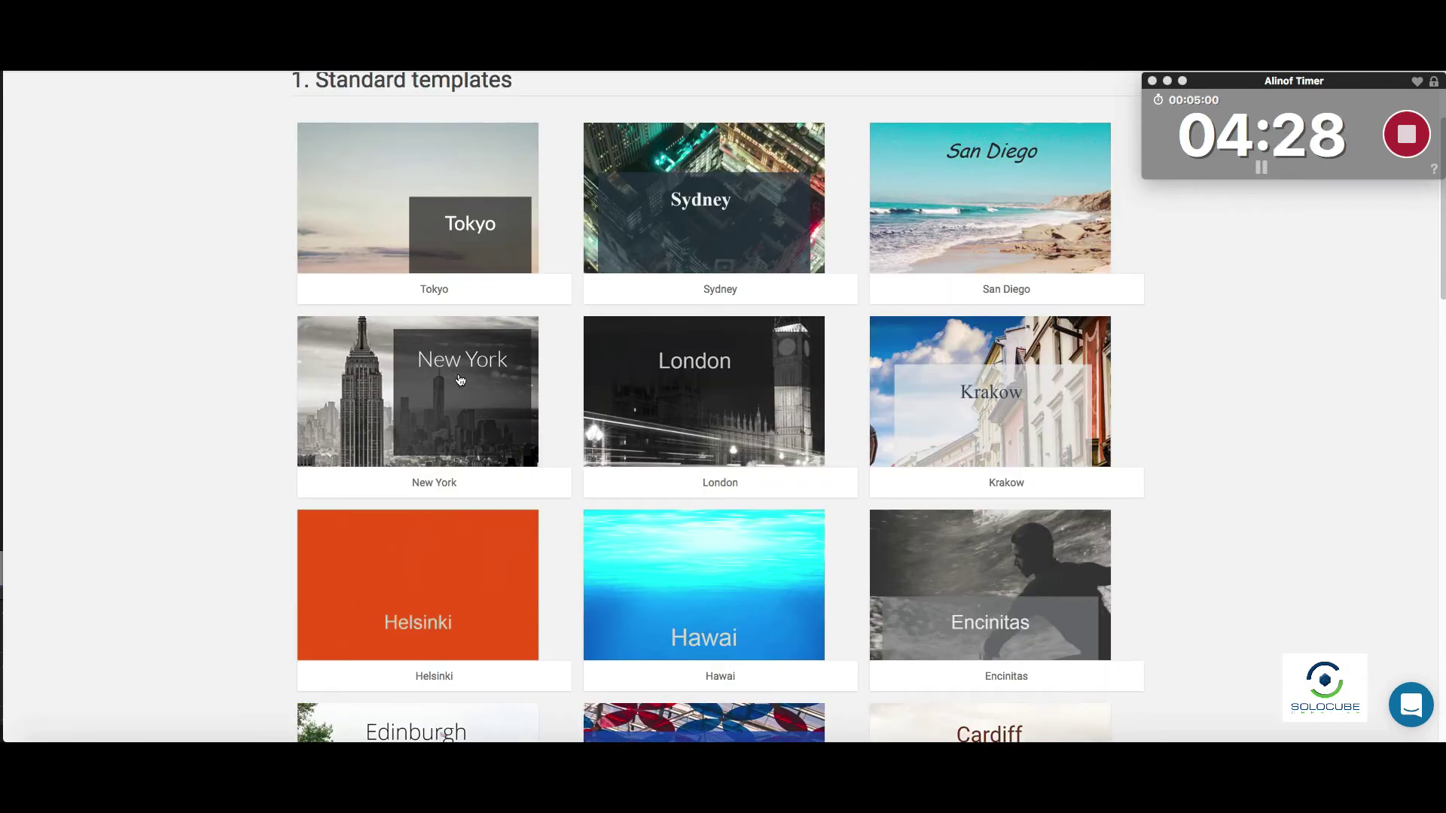
left_click(444, 386)
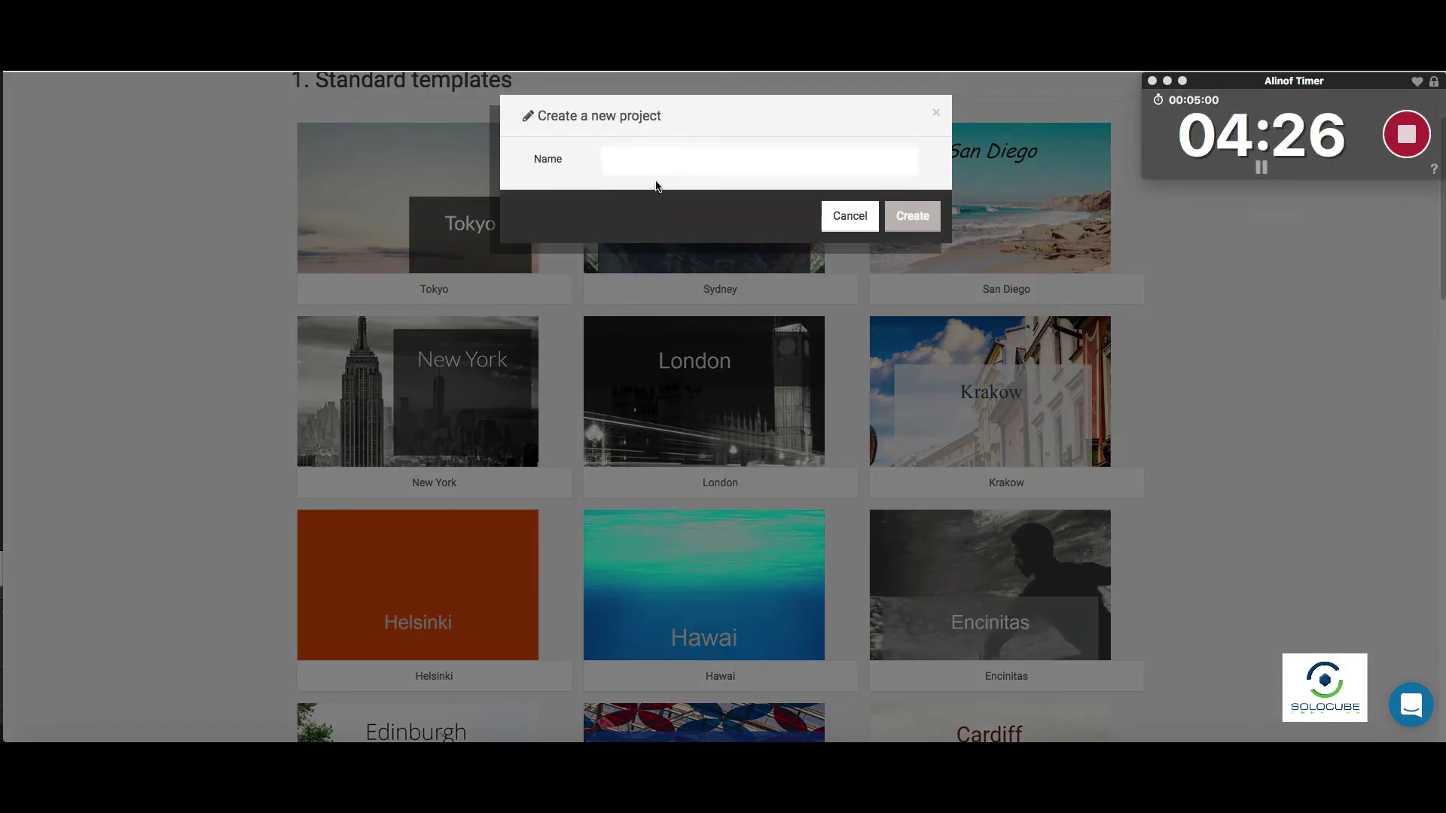
Step: Name the project "3 Great Marketing Tips You Need To Know" and create it
type("3 Great ")
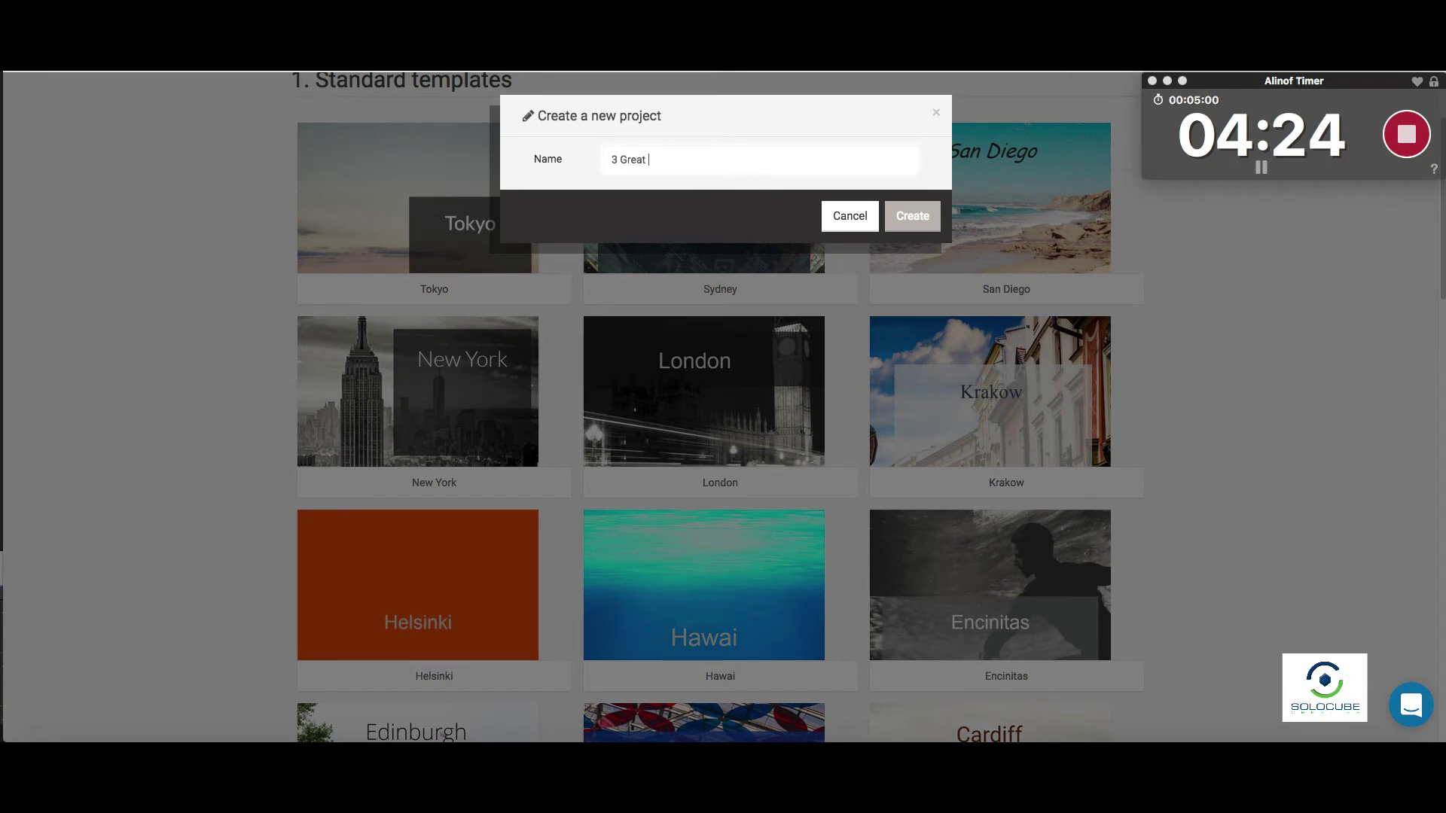
type("Marketing Tips")
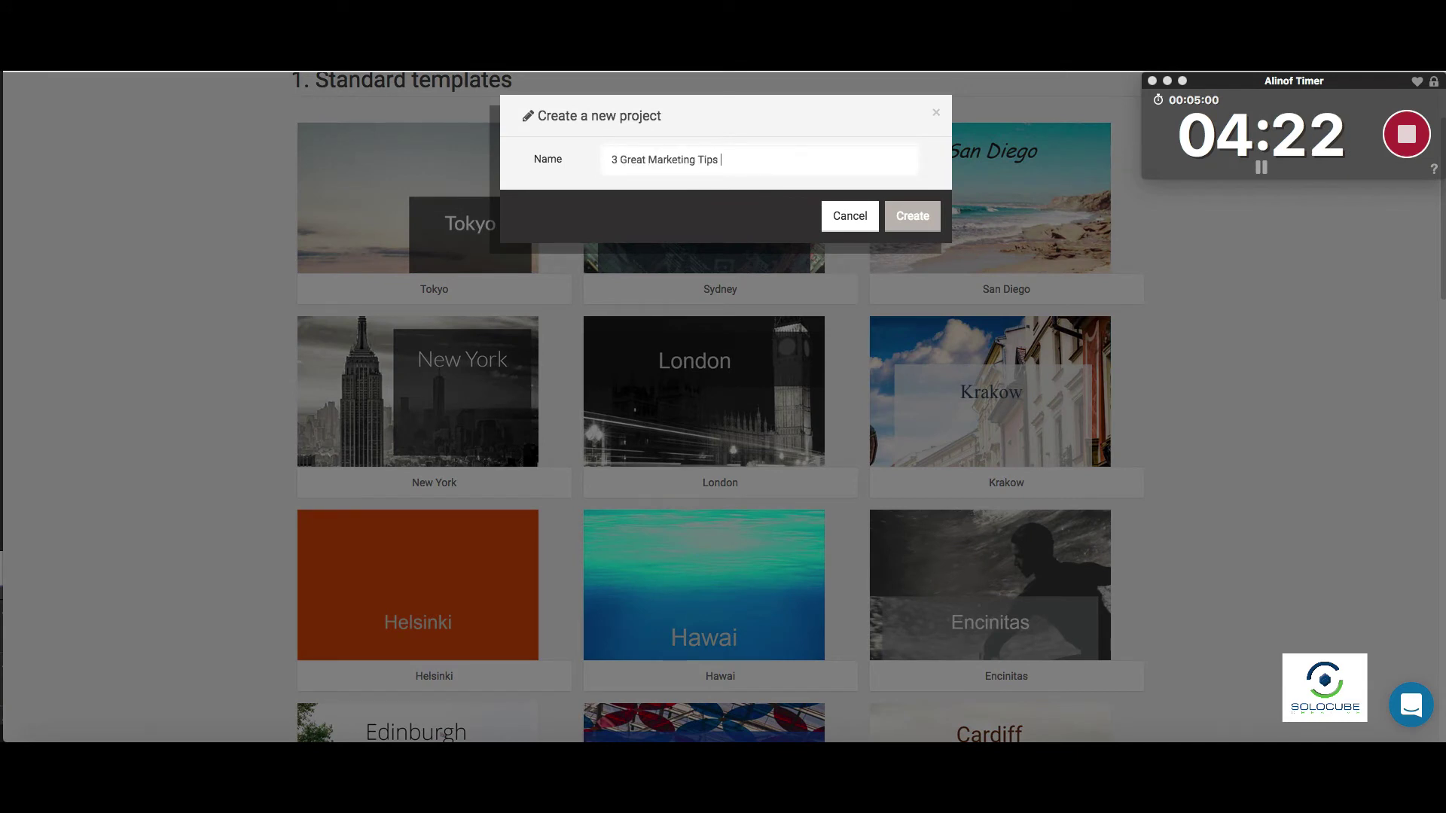
type(" You Need To Know")
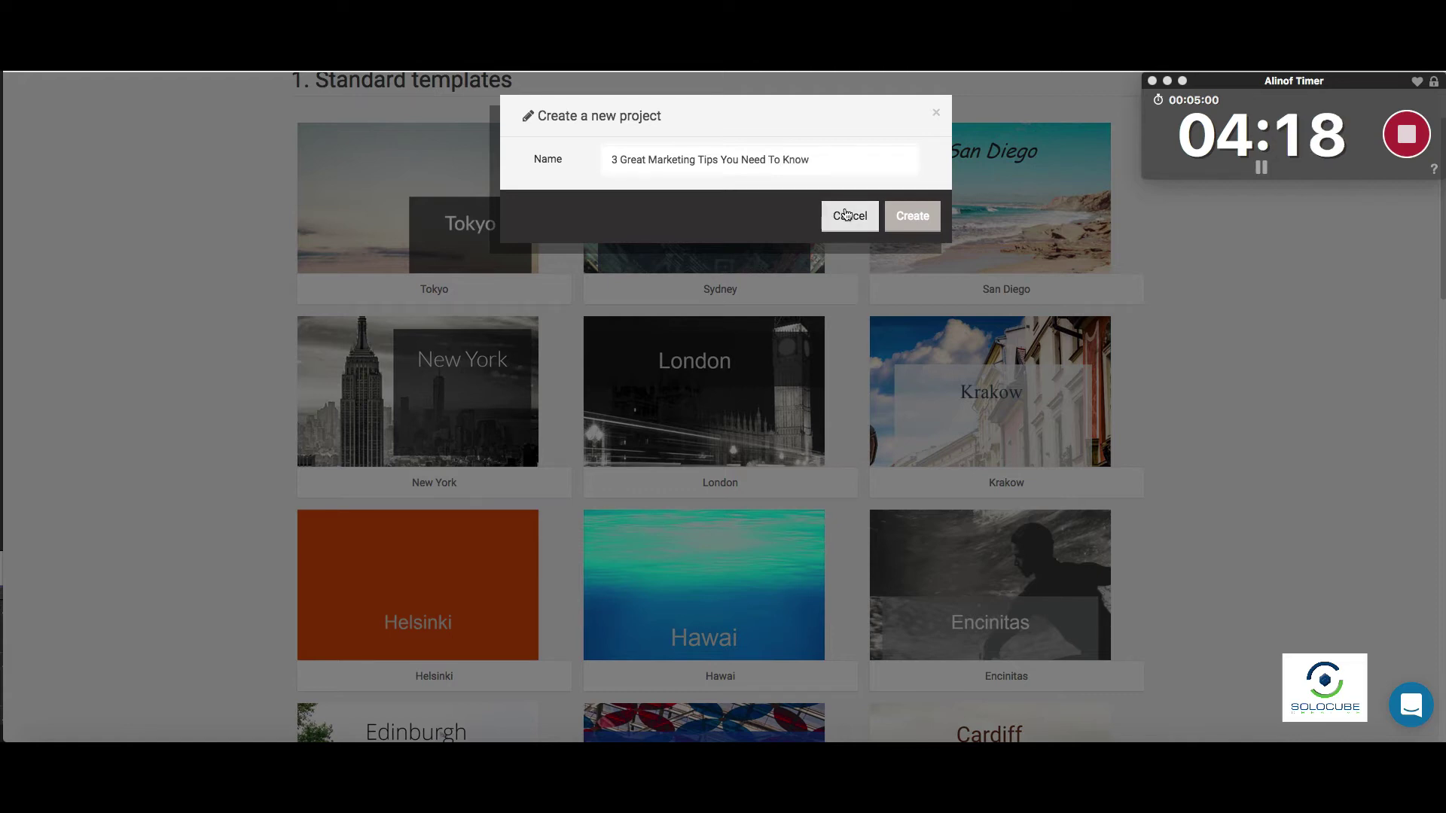
left_click(923, 218)
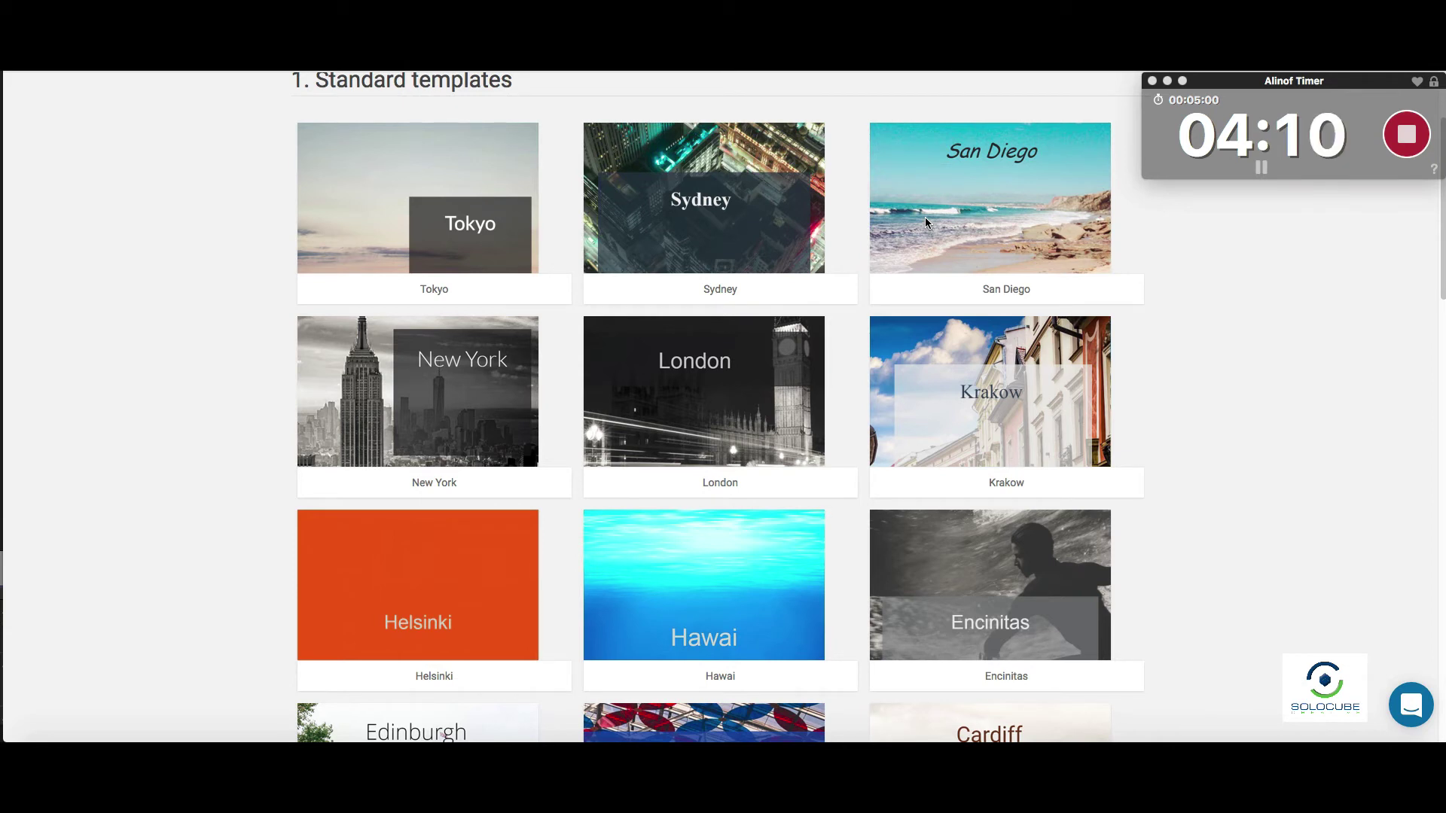
left_click(925, 220)
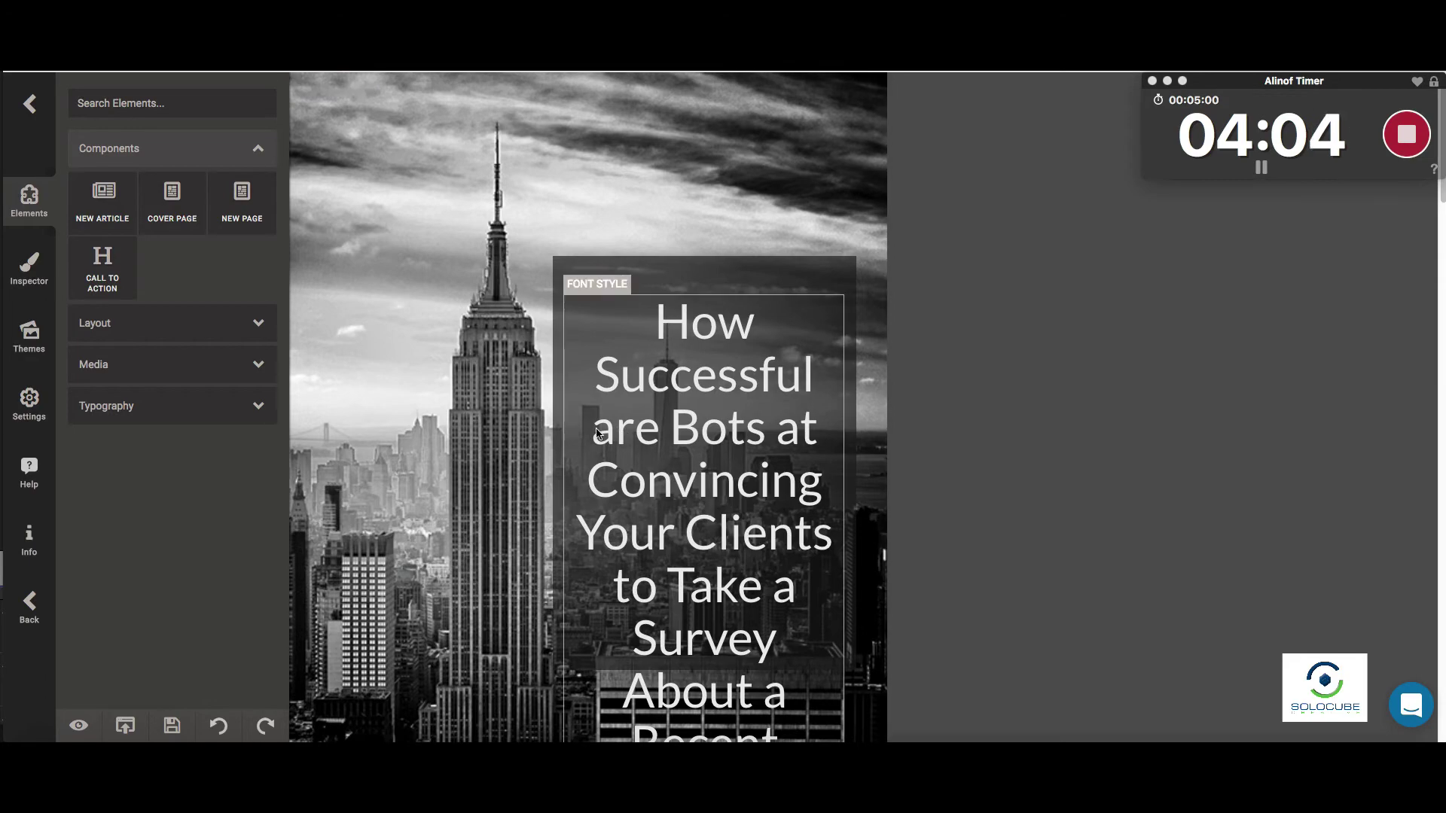
Step: Look through the imported ebook, then open the Media Manager for the cover page container's background image
scroll(512, 435, "down", 10)
scroll(512, 435, "down", 20)
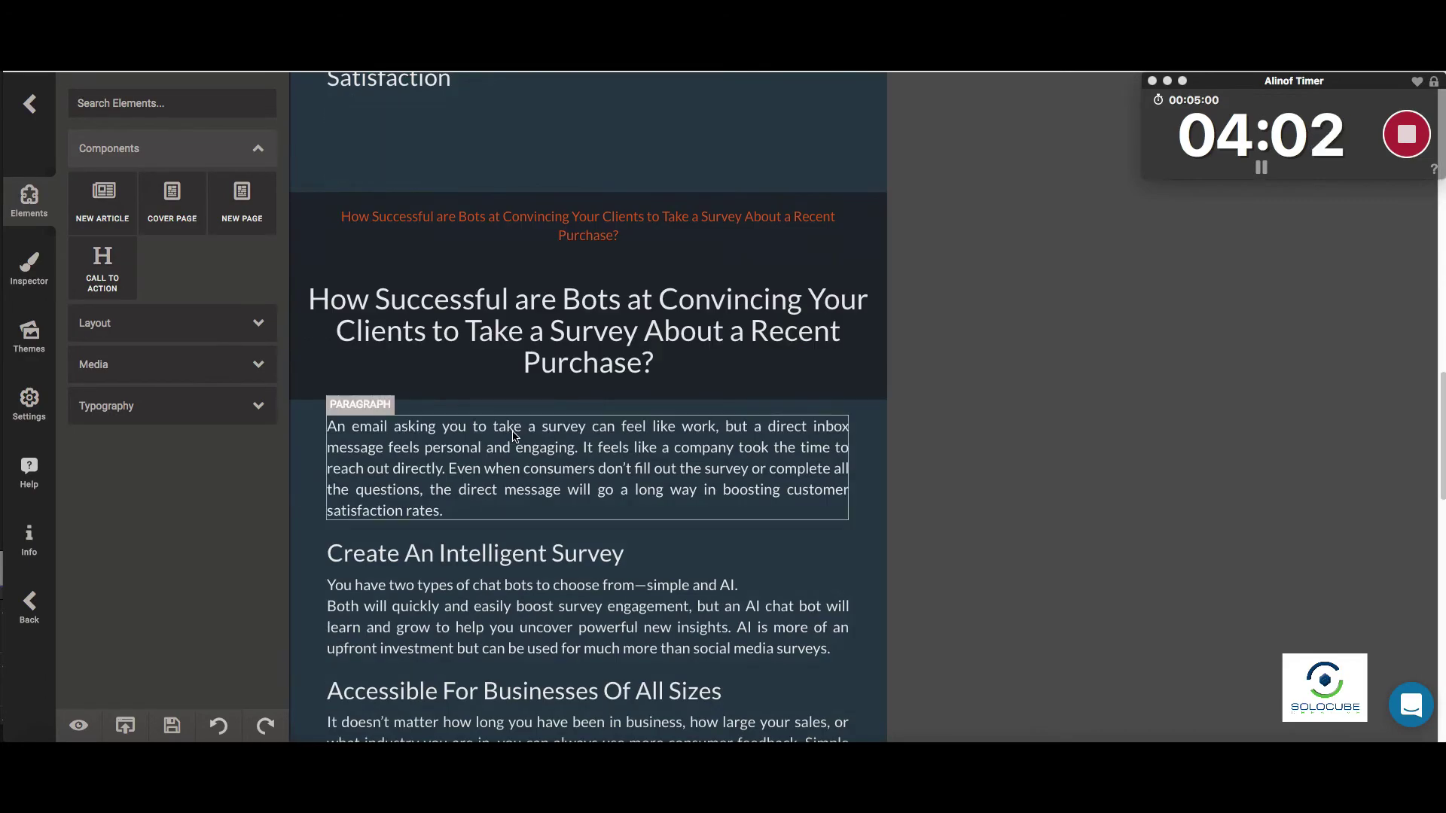
scroll(513, 441, "up", 15)
scroll(513, 440, "up", 10)
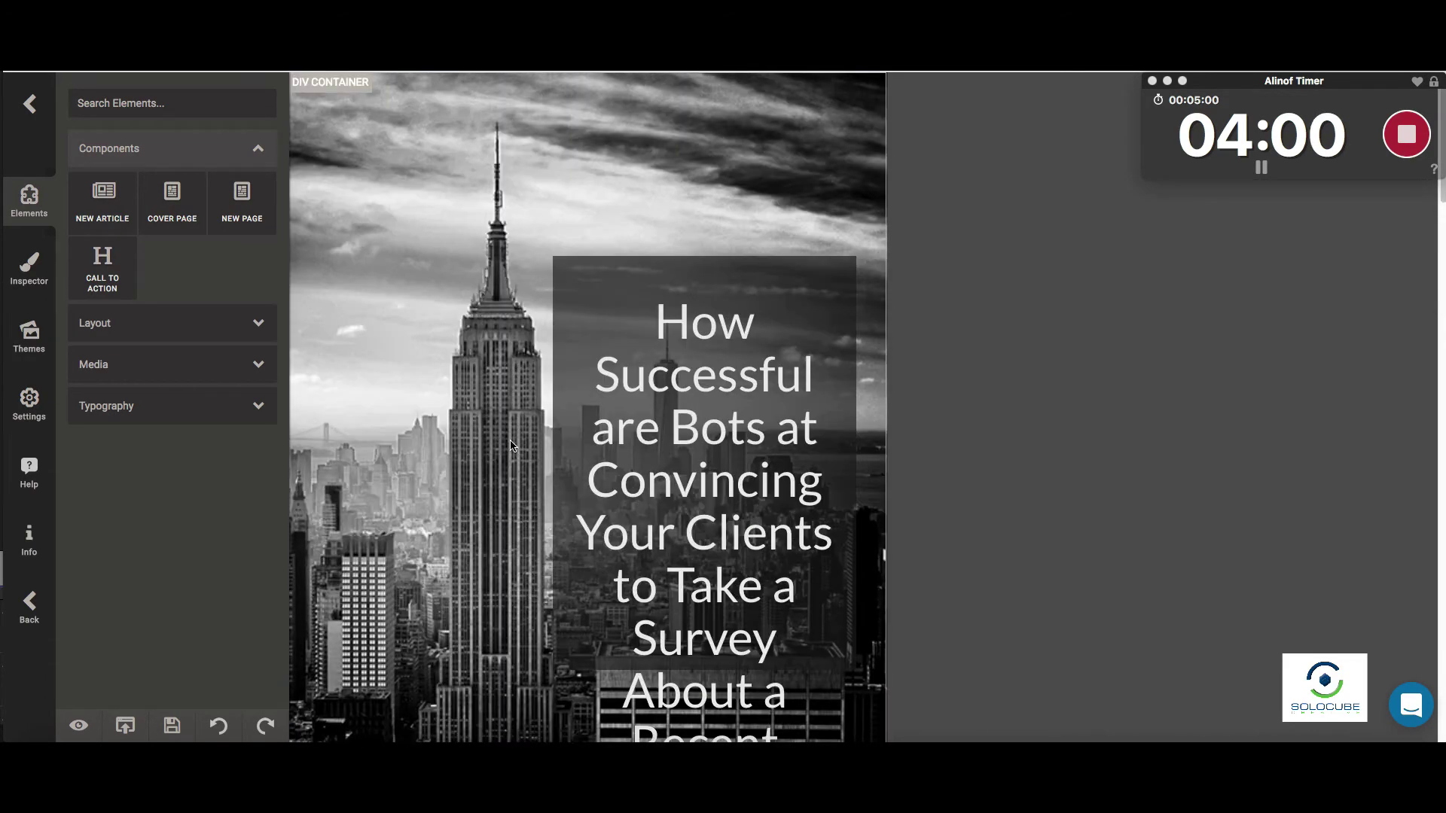
left_click(423, 122)
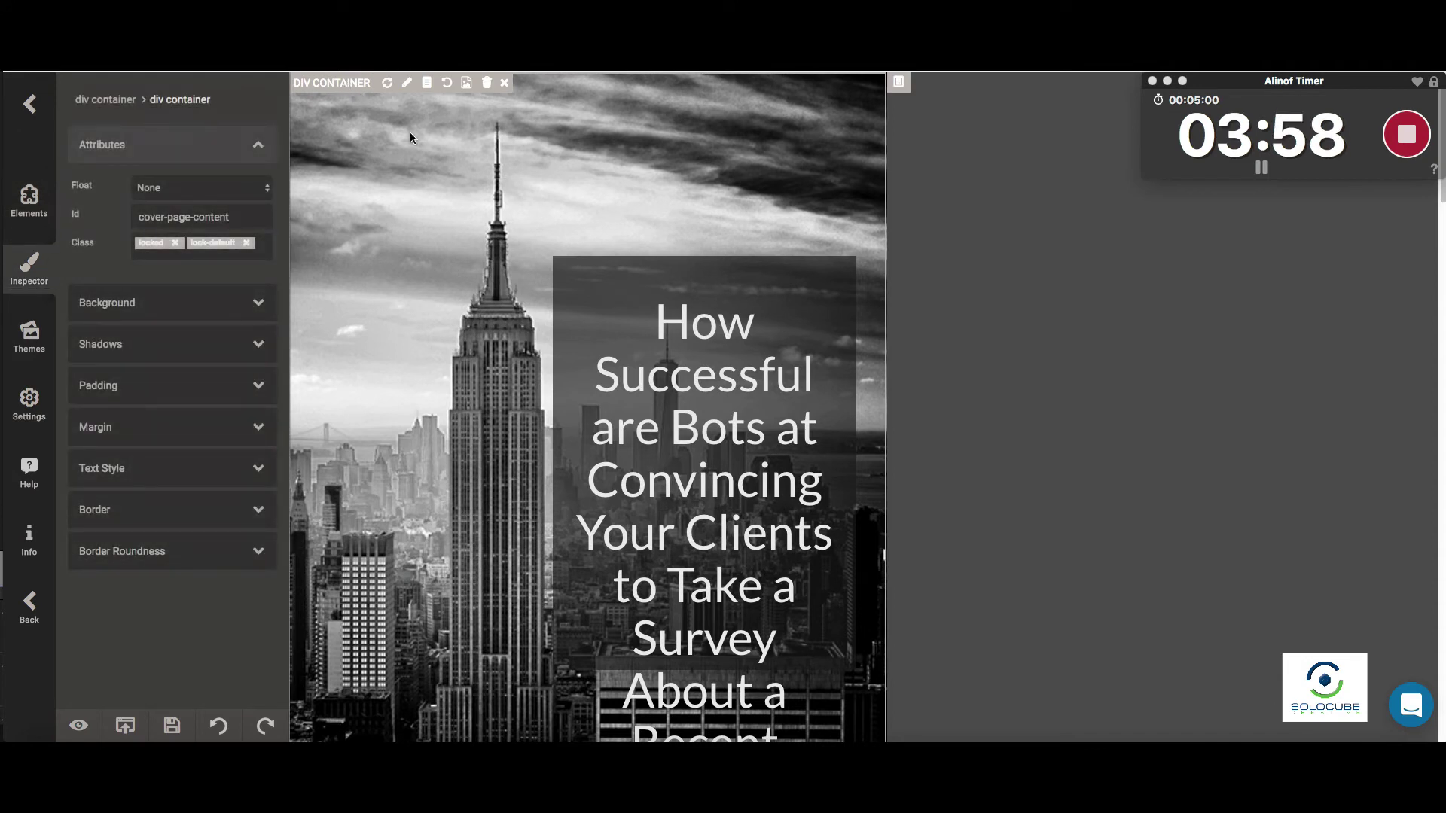
left_click(225, 308)
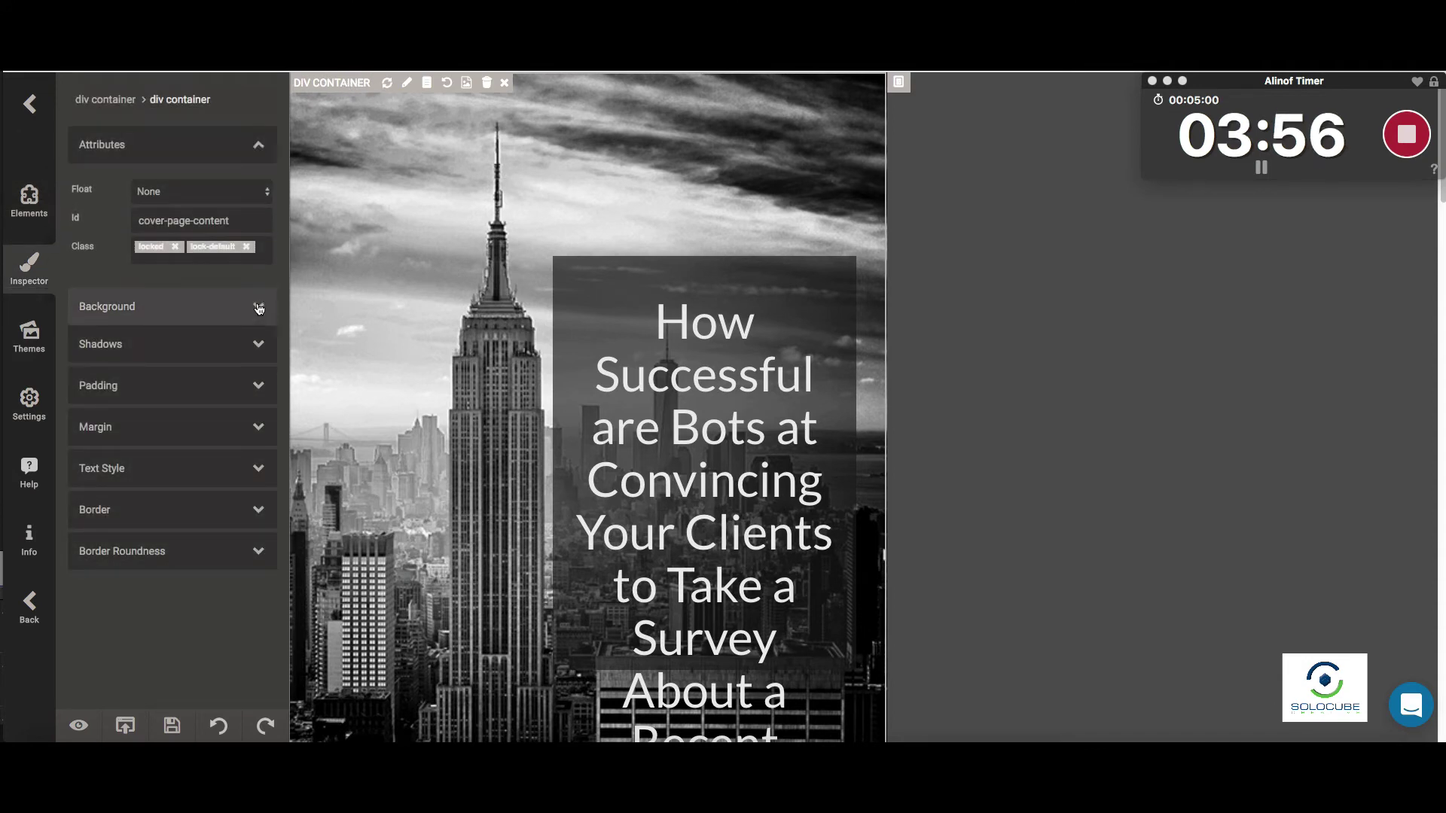
left_click(169, 253)
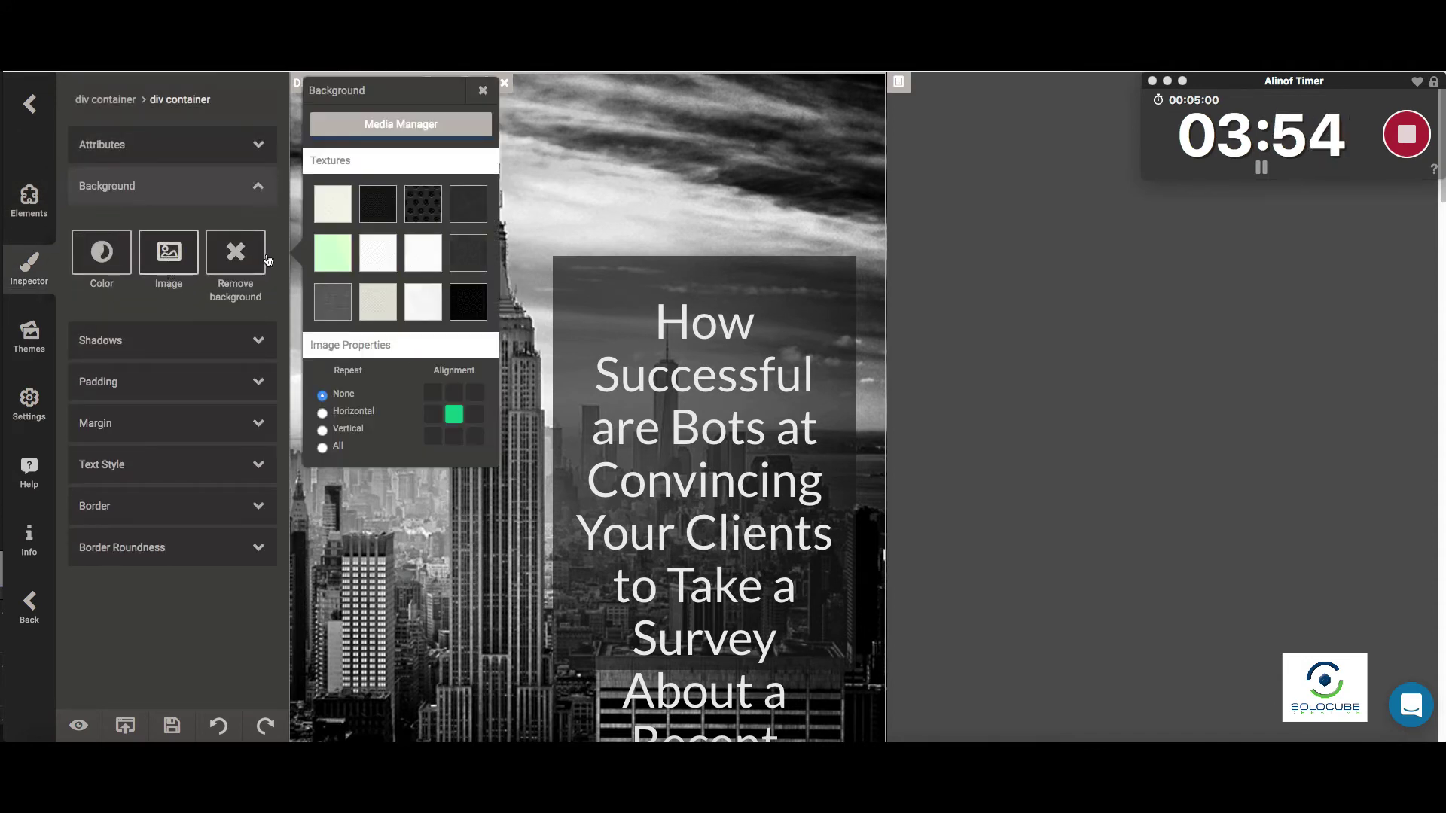
left_click(389, 126)
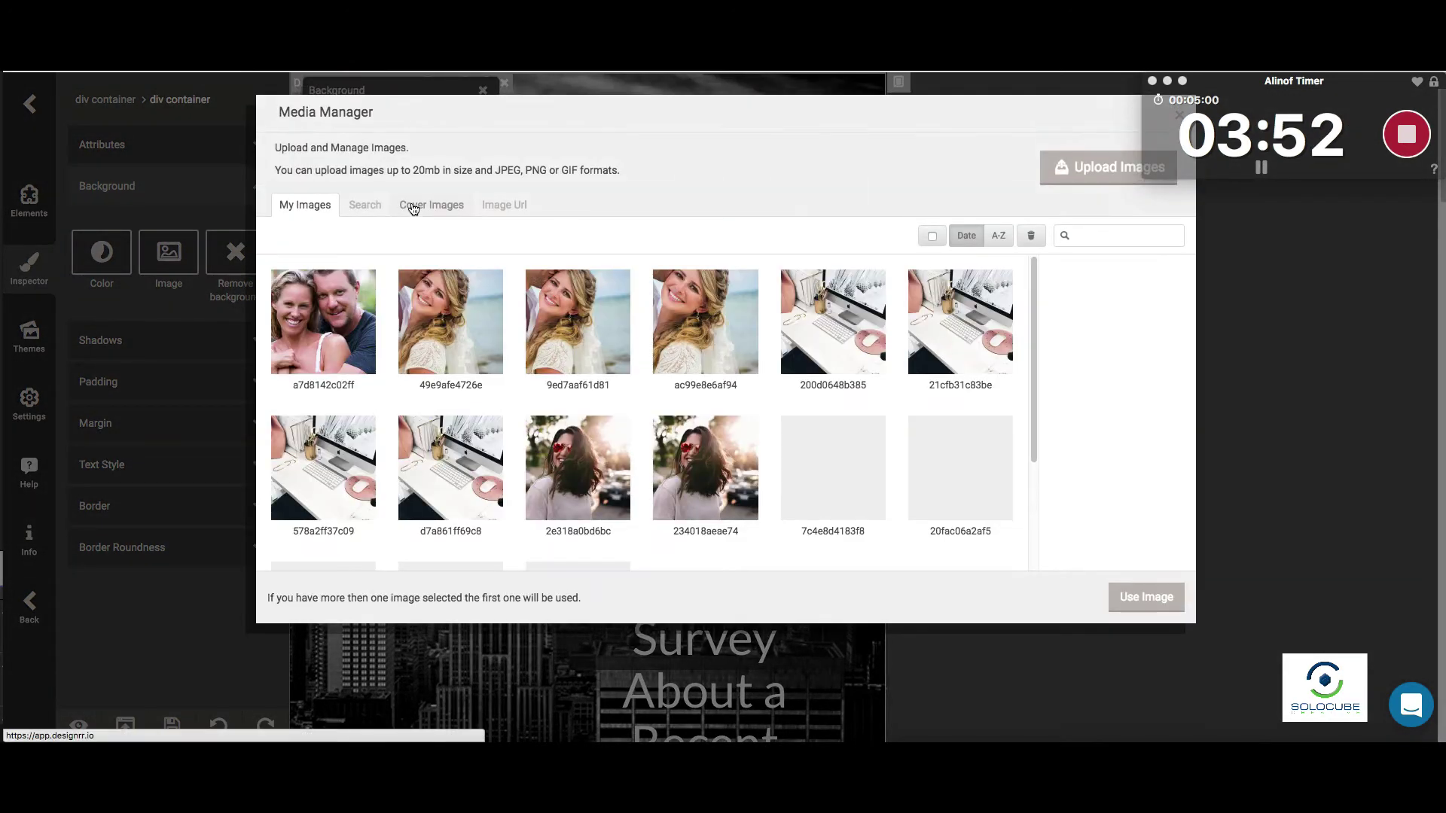
Step: Search the stock images for "computer" and use the white desk photo with the iMac and pink mouse pad as the cover background
left_click(366, 207)
left_click(416, 243)
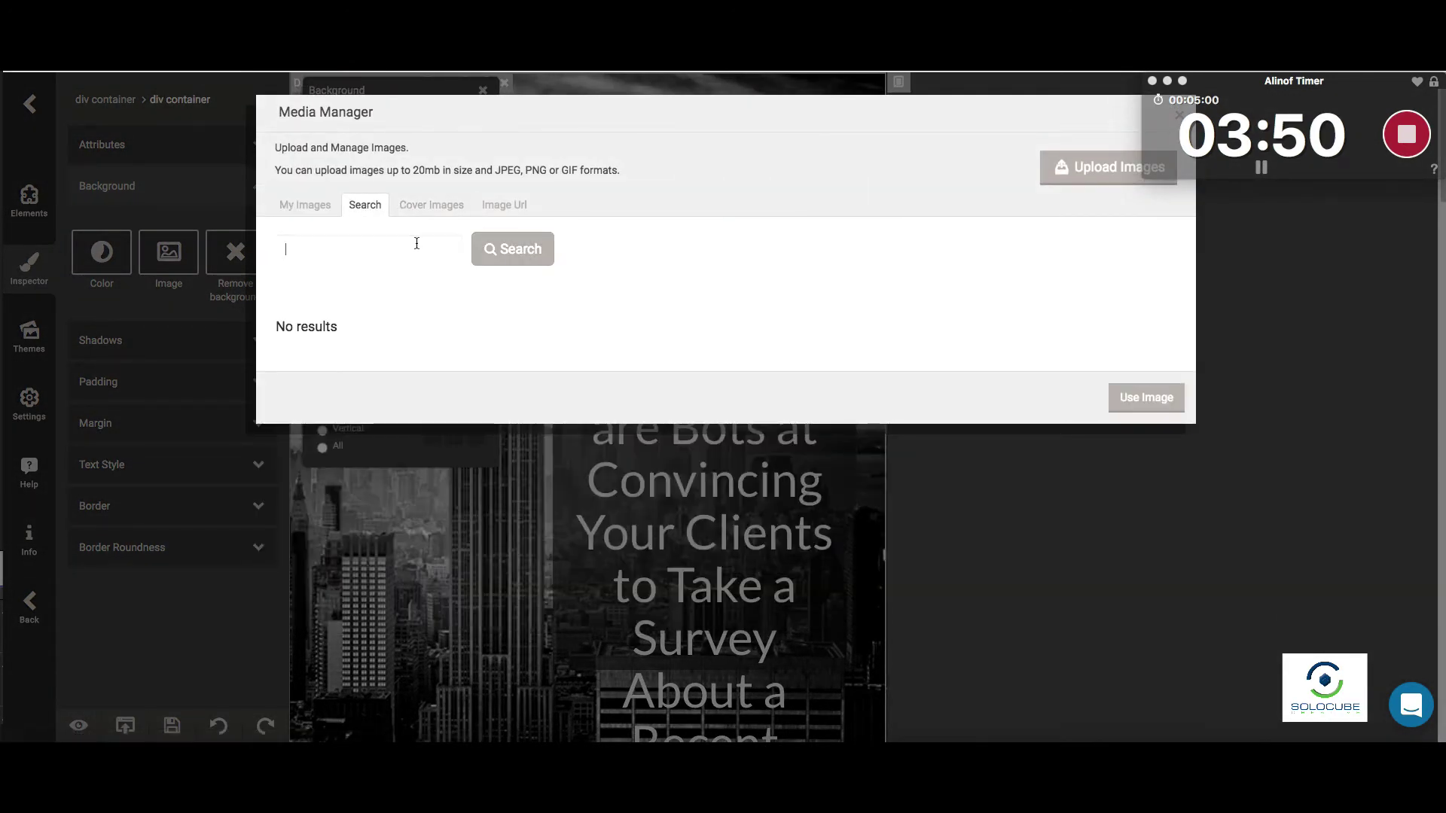
type("computer")
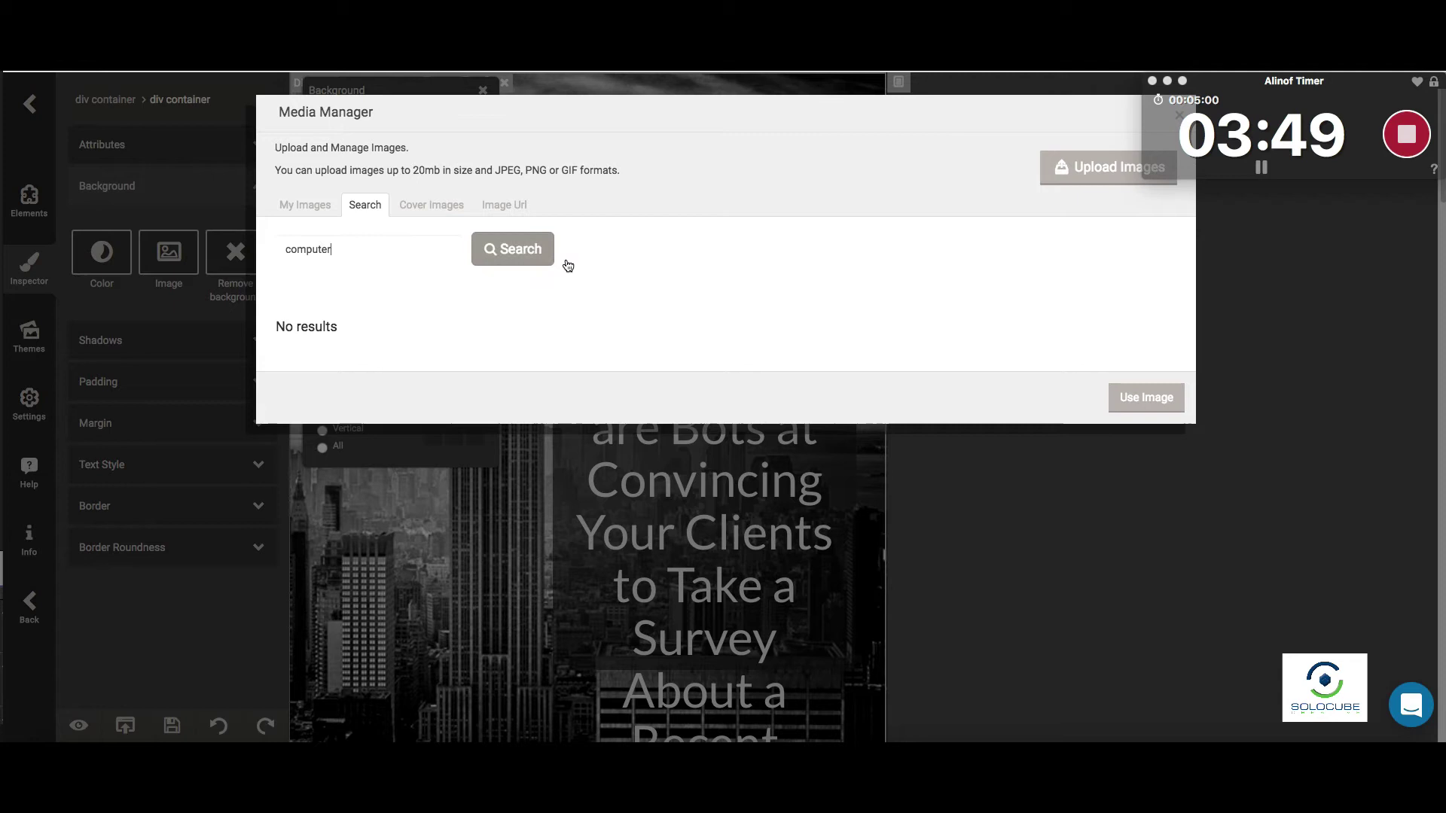
left_click(494, 260)
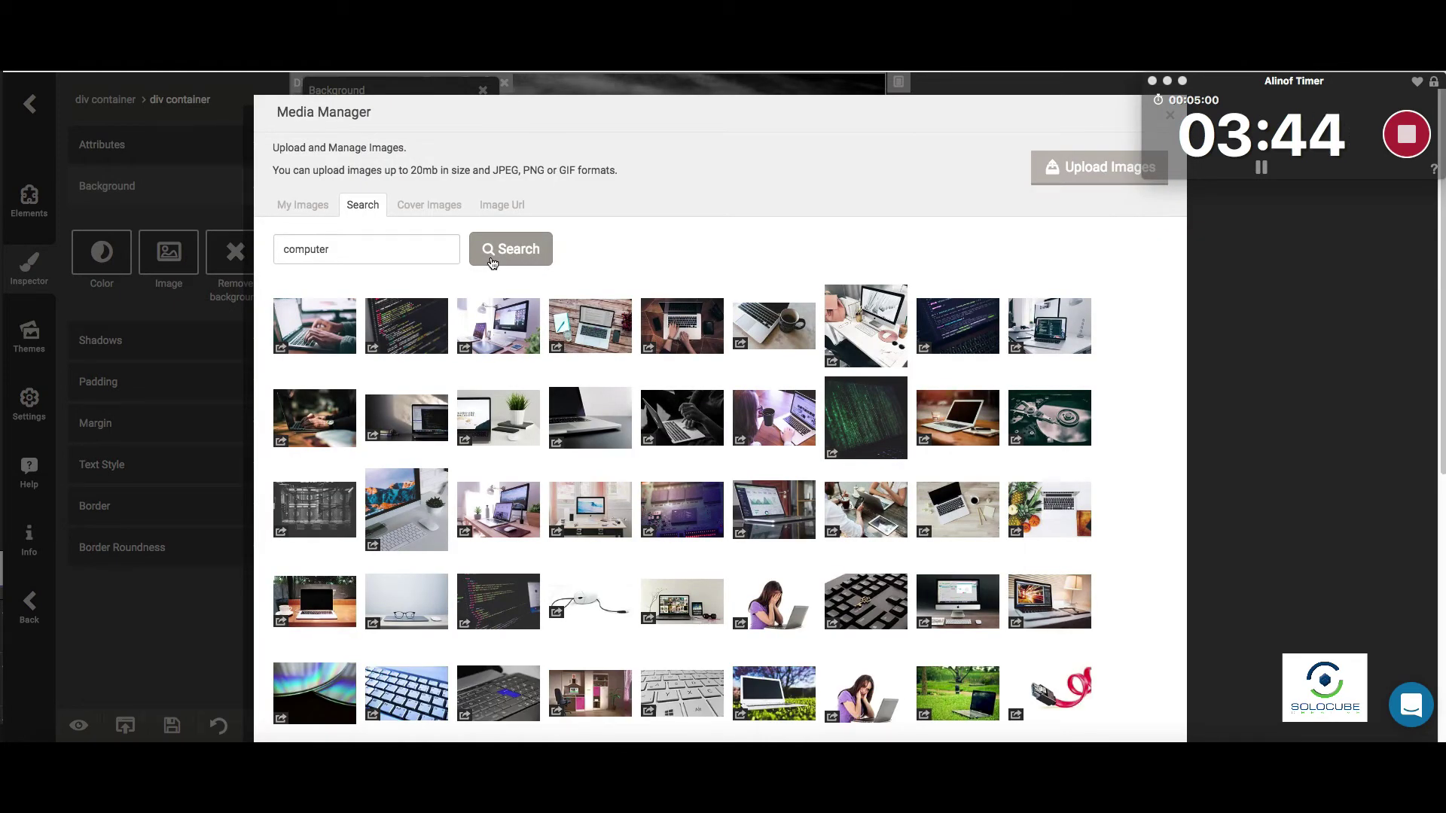
left_click(859, 333)
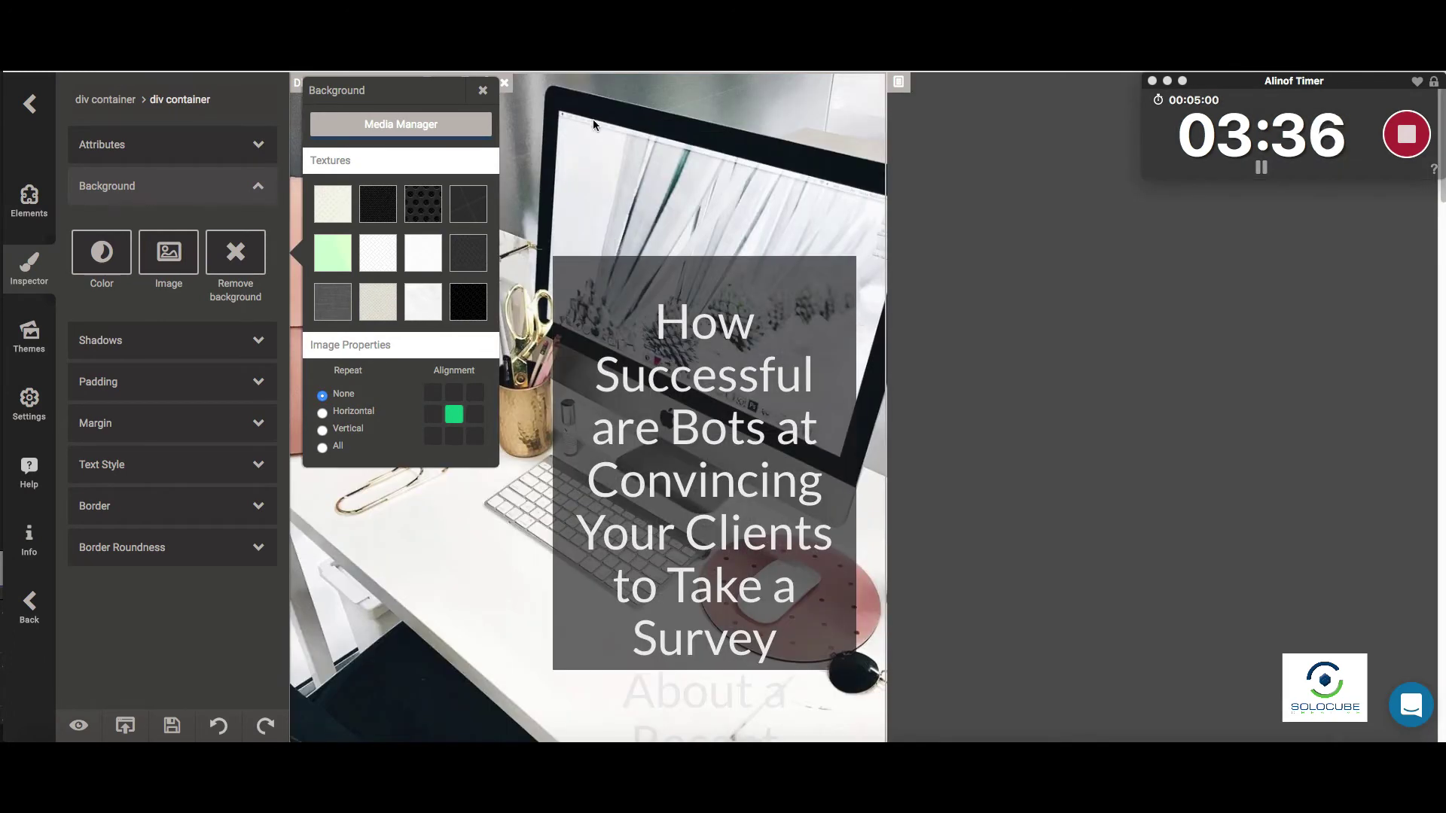
left_click(484, 92)
Step: Replace the cover page heading with "3 Great Marketing Tips You Need To Now"
scroll(453, 352, "down", 3)
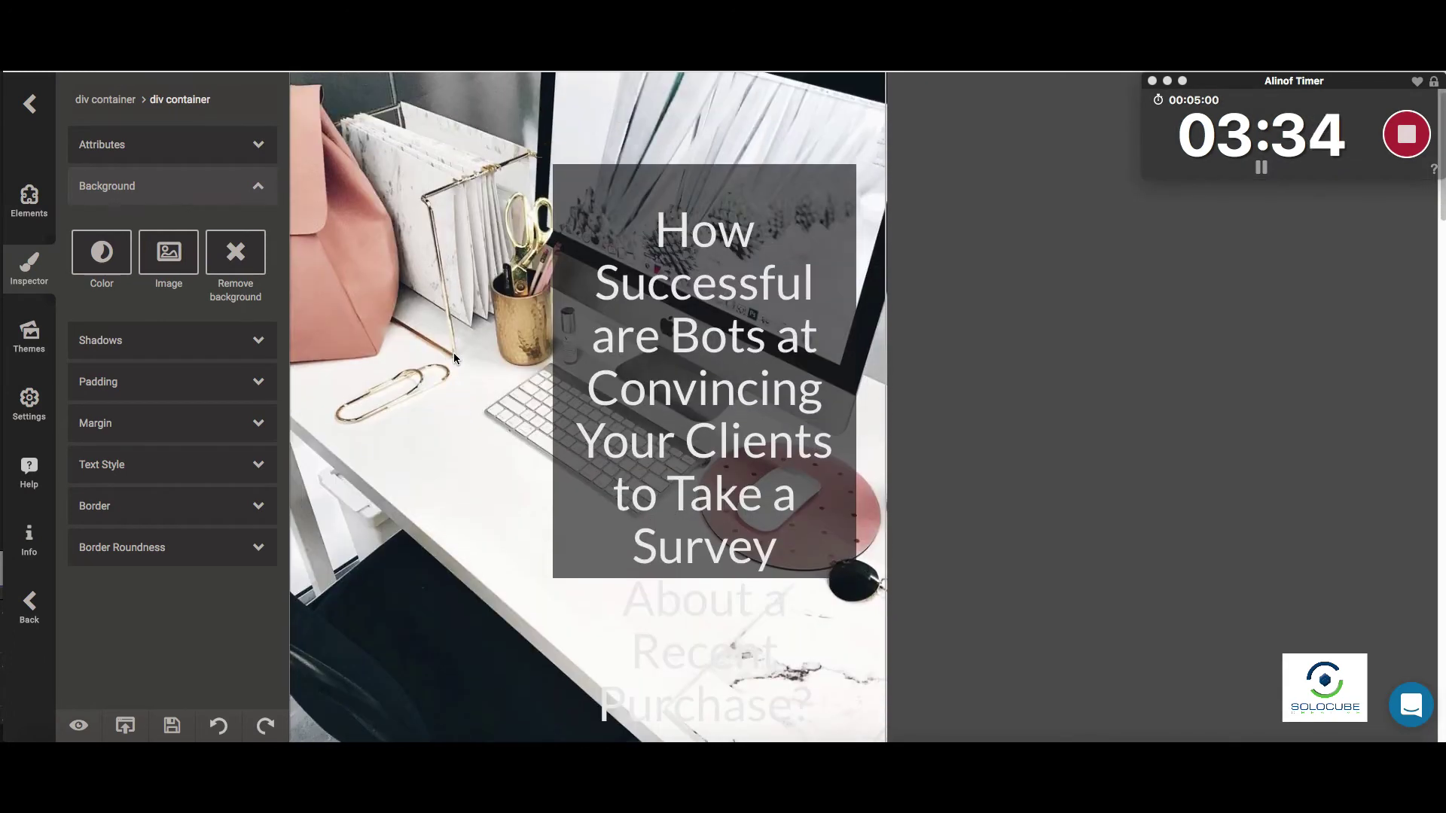
double_click(700, 285)
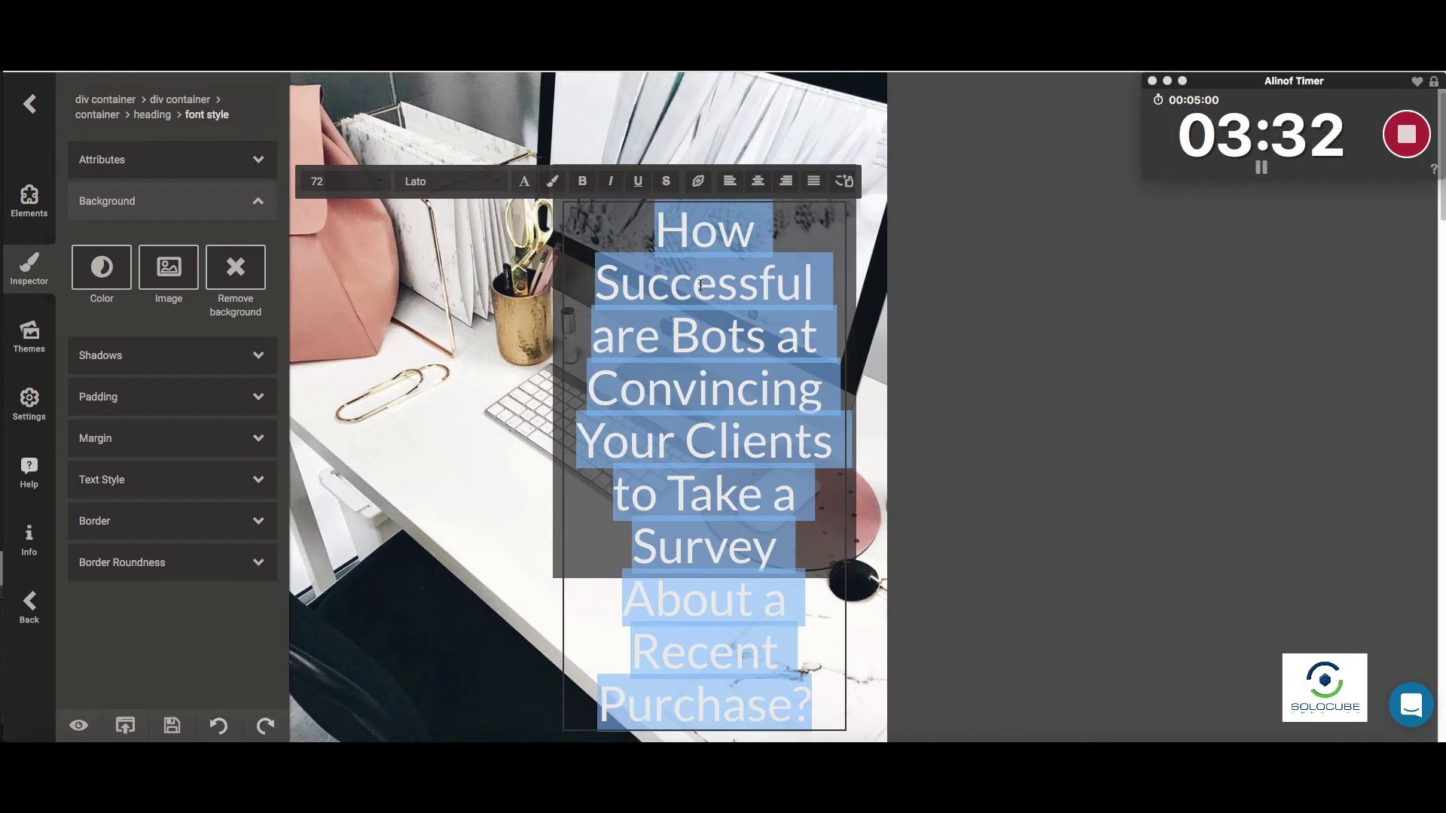
type("3 Tip")
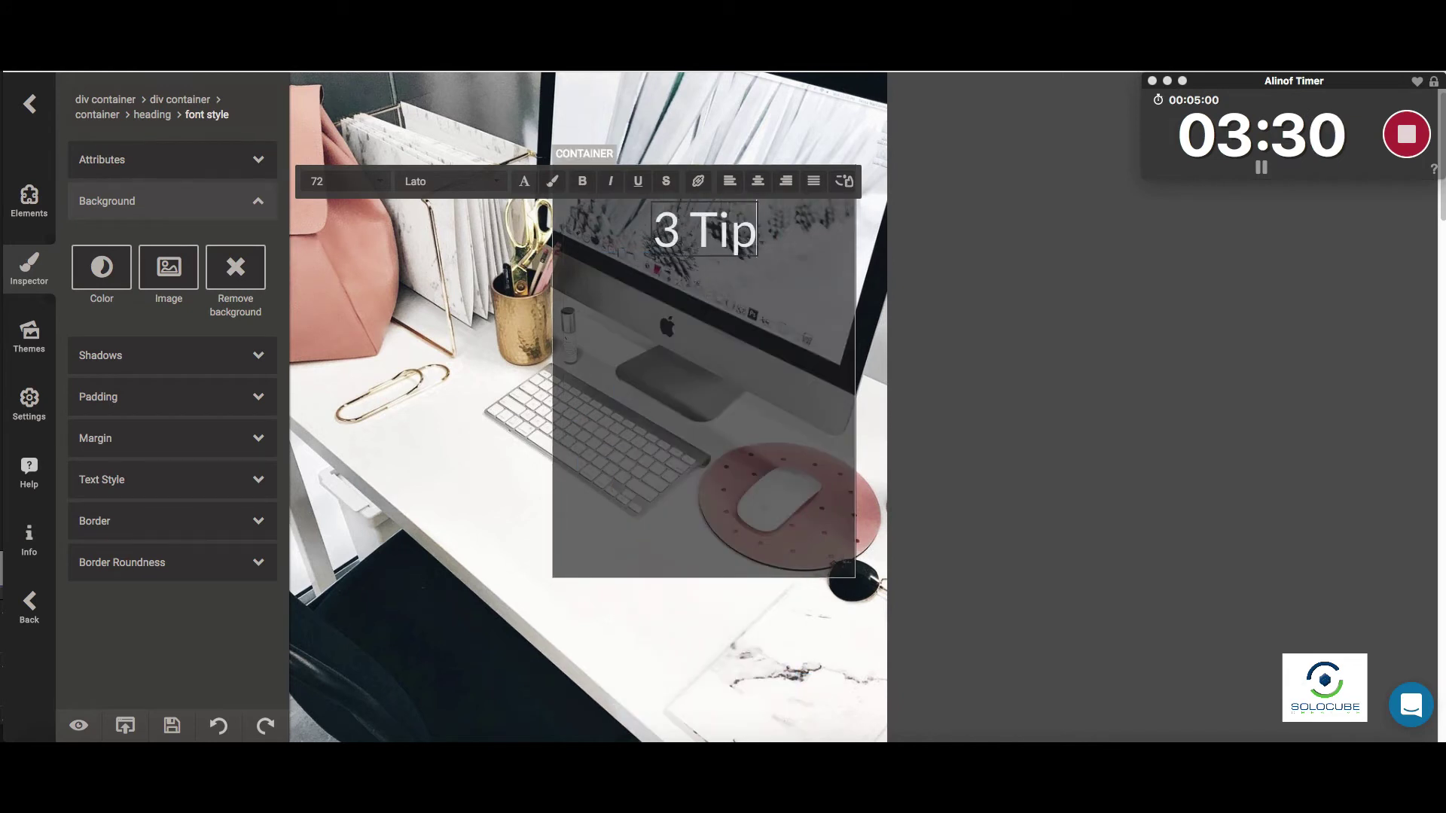
key("BackSpace")
key("BackSpace")
key("BackSpace")
type("Great Tips")
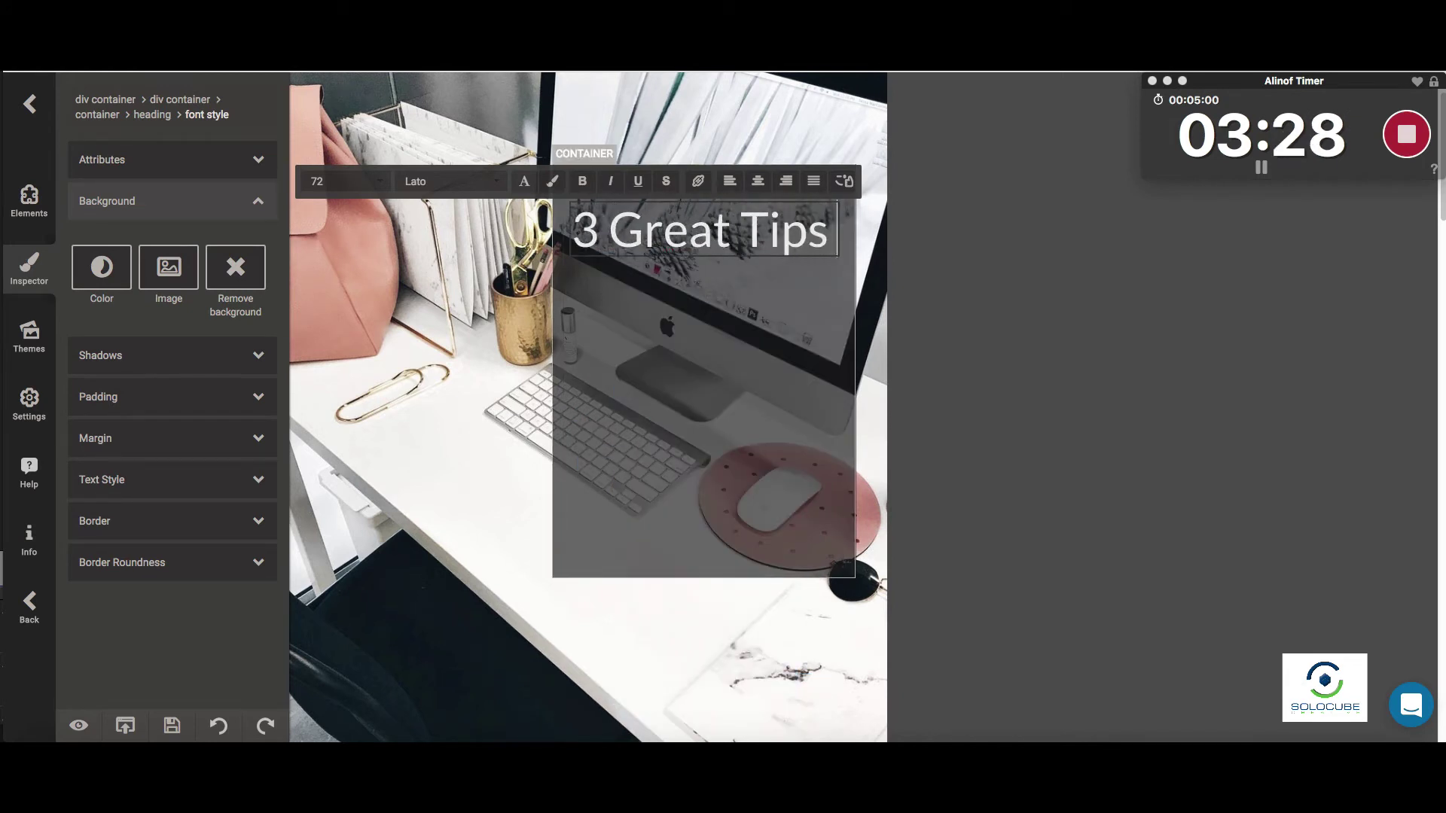
key("BackSpace")
key("BackSpace")
key("BackSpace")
key("BackSpace")
type("Marketing")
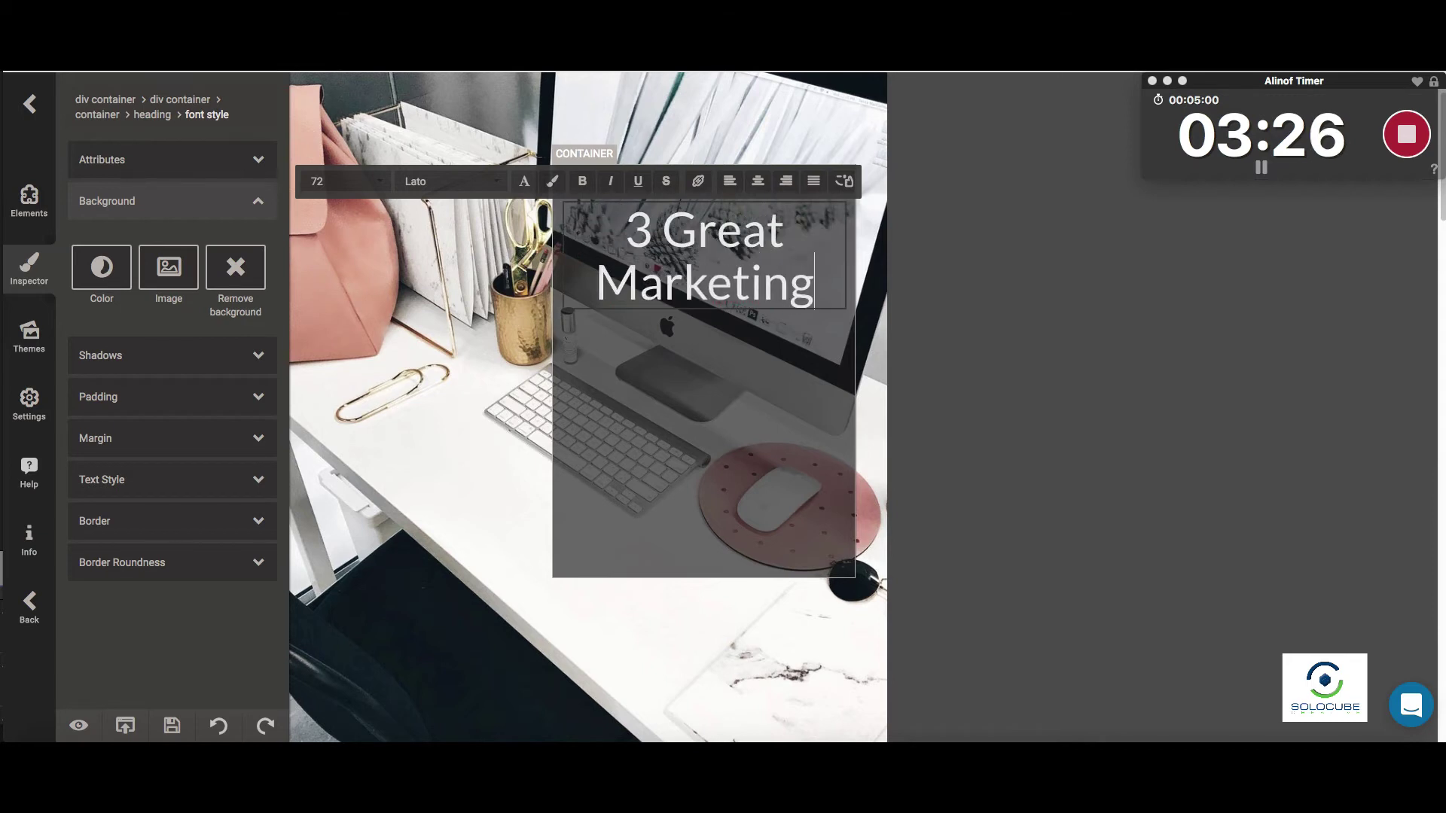
type(" Tips fo")
key("BackSpace")
key("BackSpace")
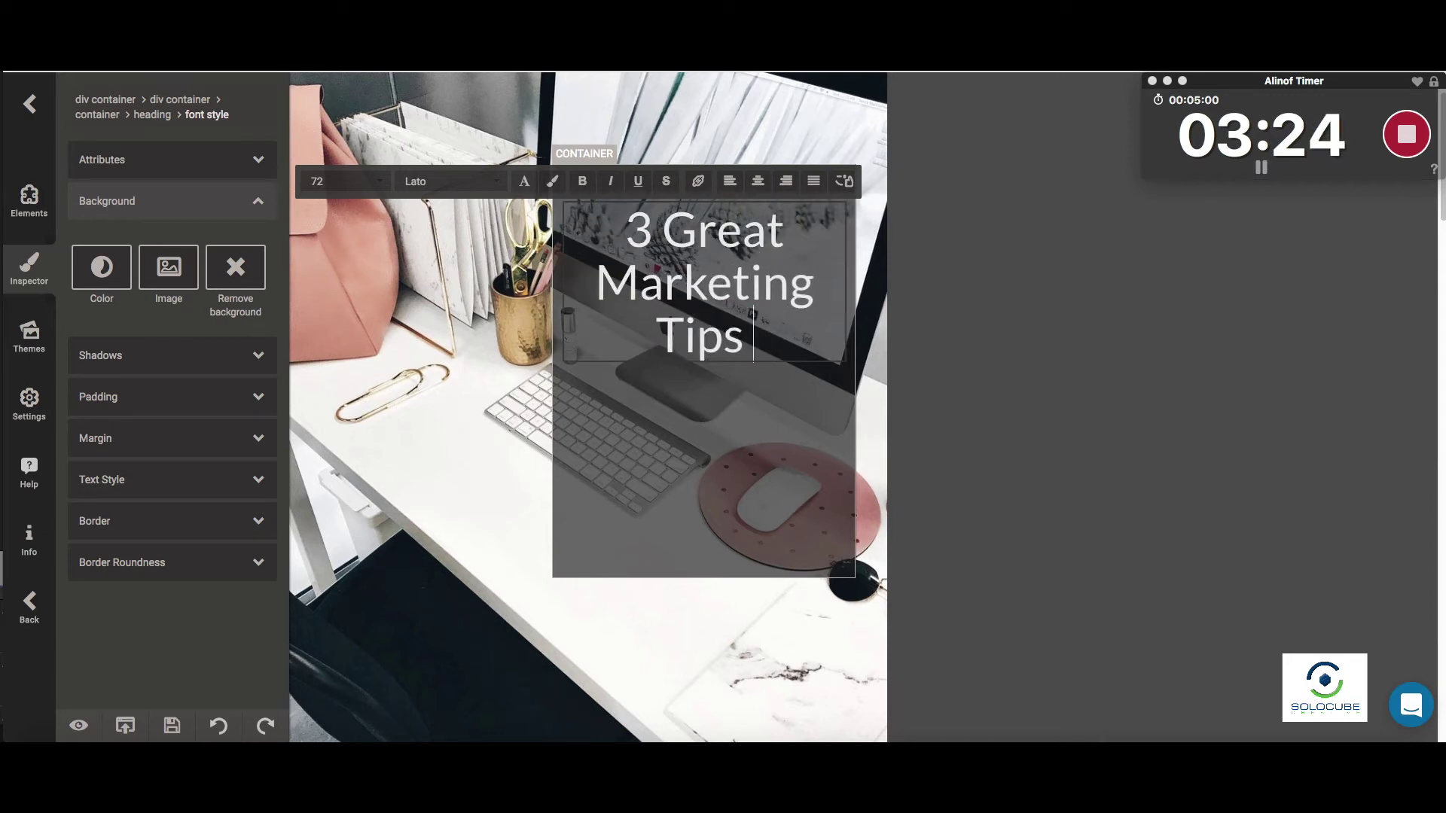
type("you")
key("BackSpace")
key("BackSpace")
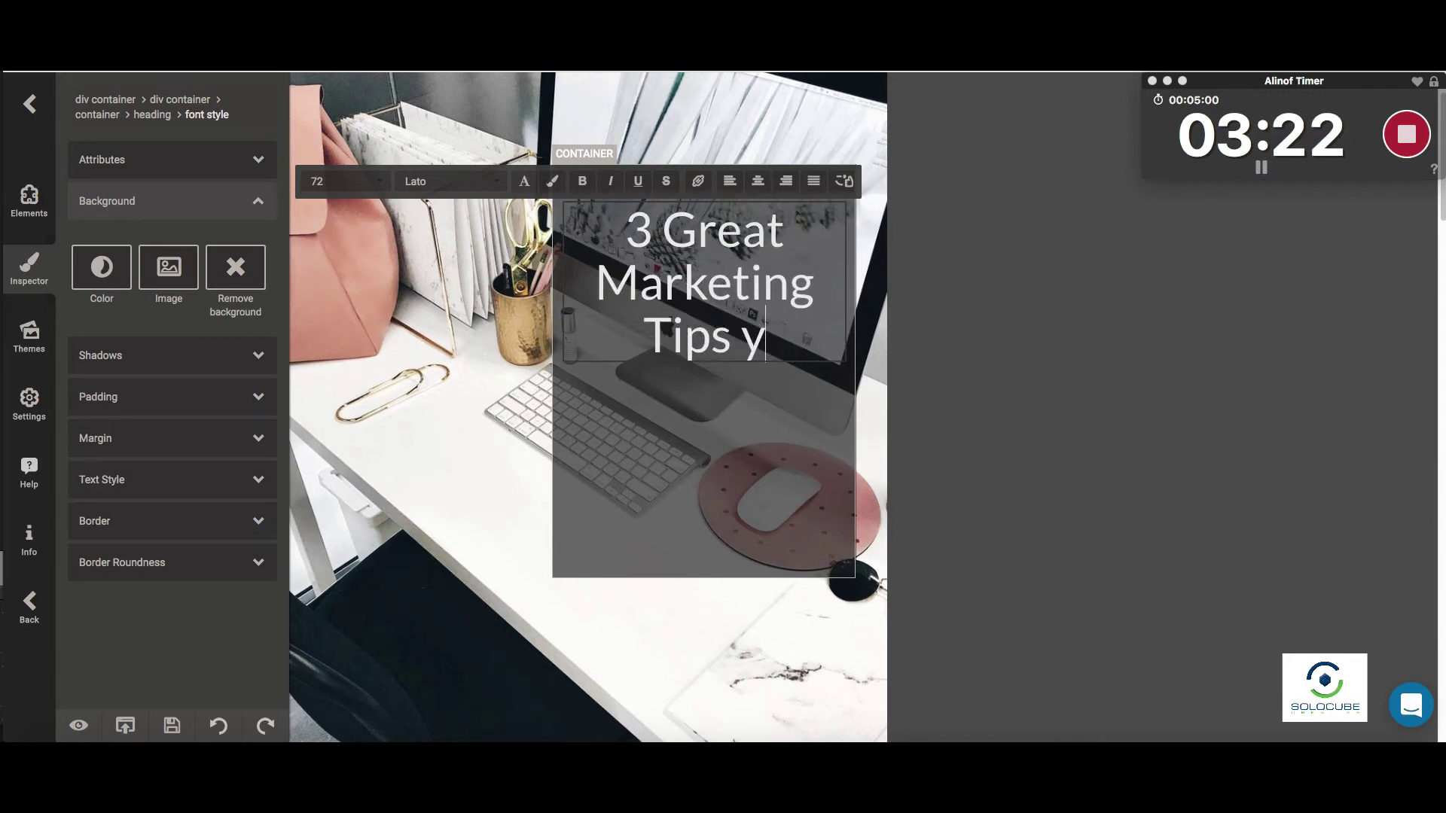
key("BackSpace")
type("You NEe")
key("BackSpace")
key("BackSpace")
type("e")
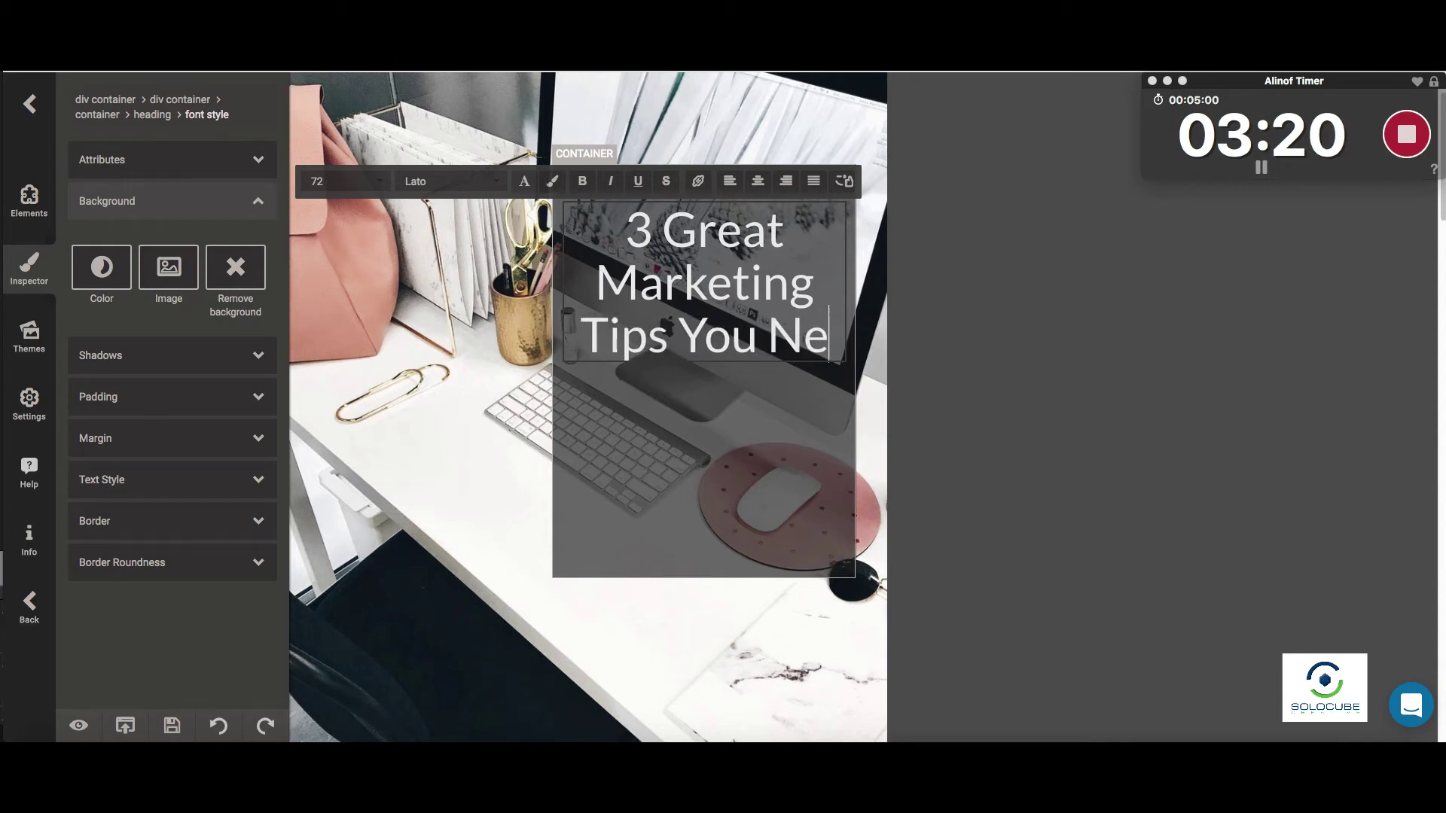
type("ed To Now")
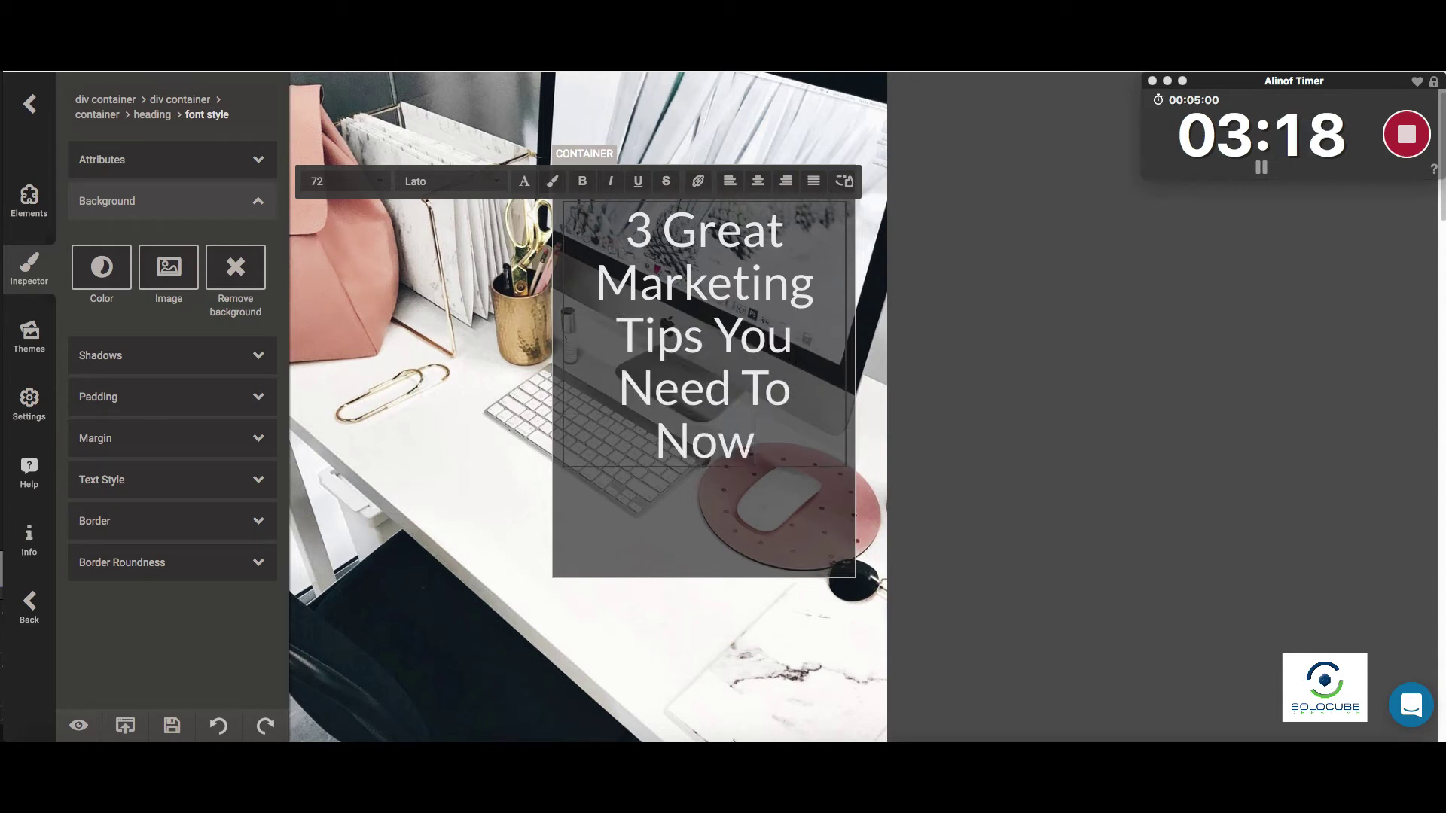
Step: Correct the last word of the cover heading to "Know" and shorten its dark container to fit just below the text
key("BackSpace")
key("BackSpace")
key("BackSpace")
type("Know")
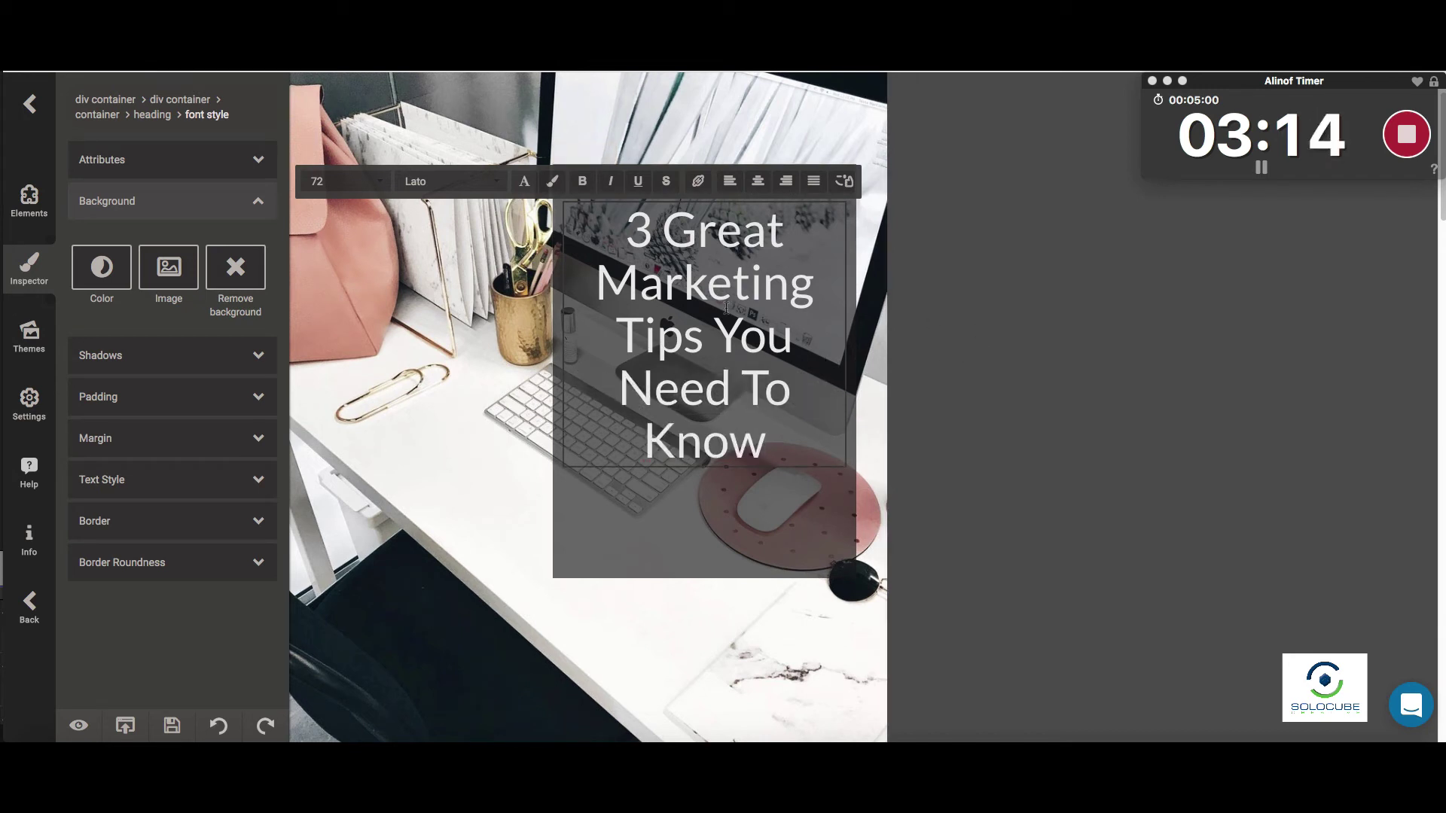
left_click(701, 577)
left_click_drag(701, 579, 708, 495)
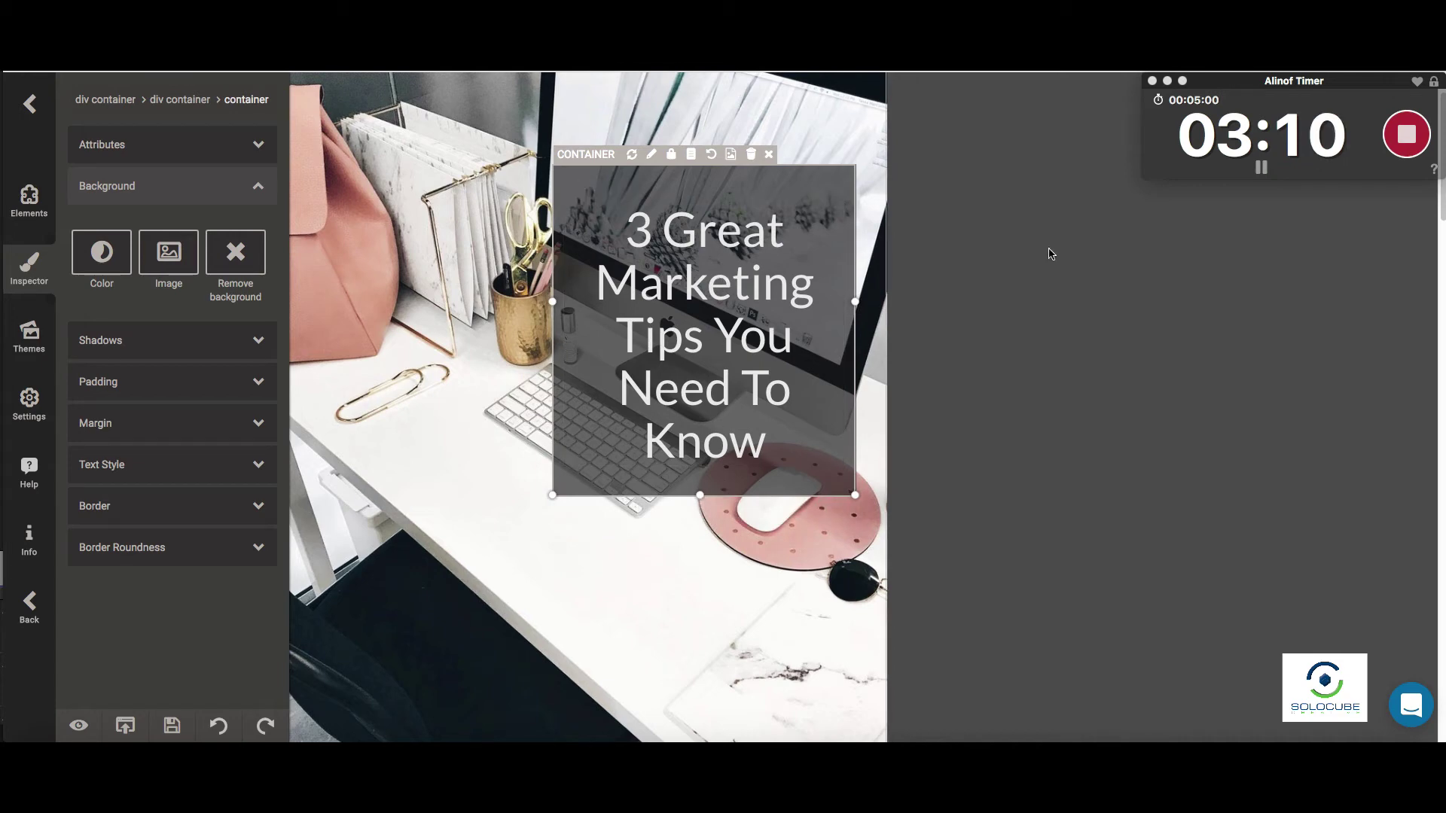
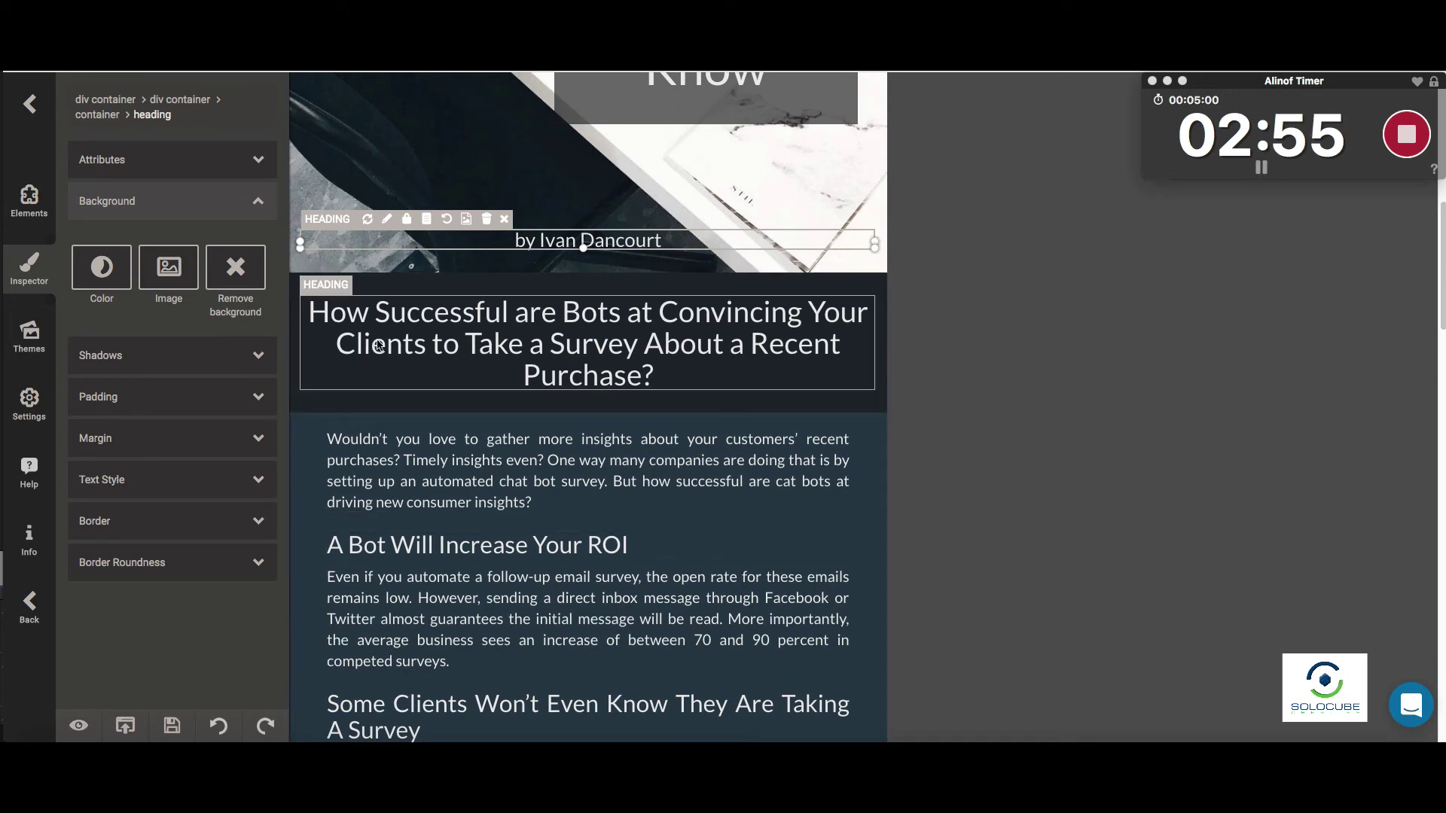
Step: Apply the United theme to the ebook and check the restyled pages
left_click(33, 340)
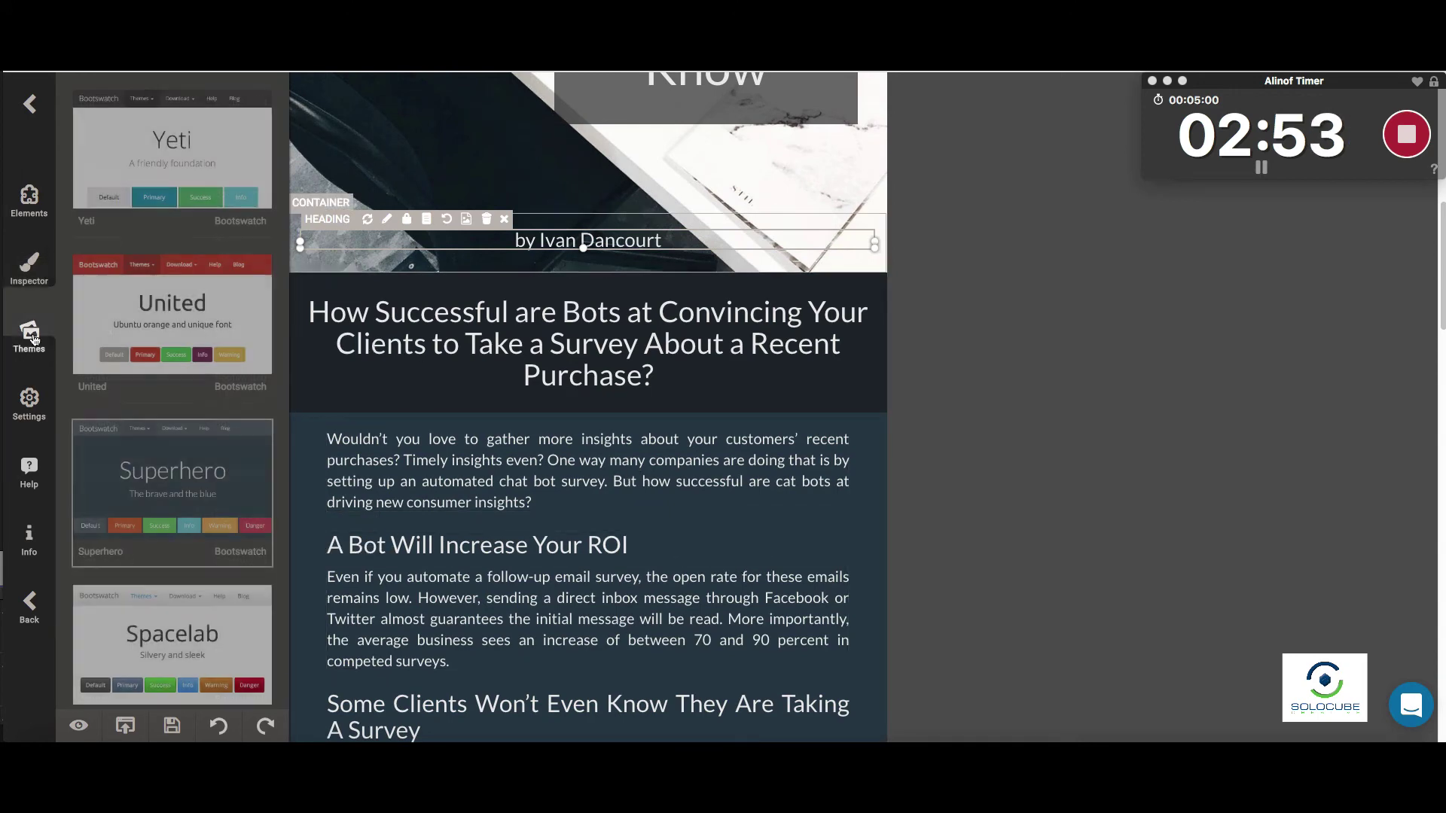
left_click(143, 304)
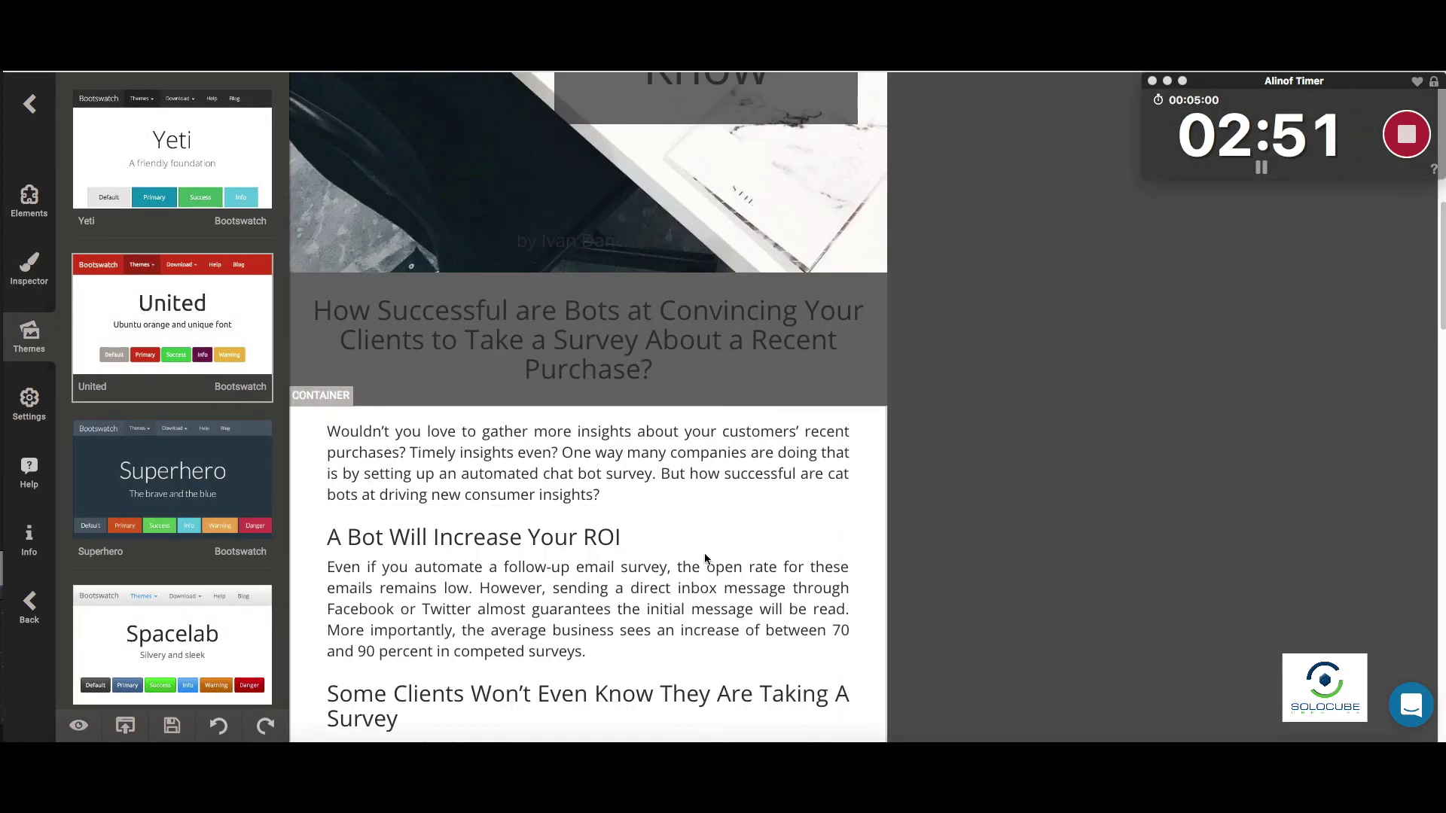
scroll(707, 561, "down", 5)
scroll(711, 563, "up", 8)
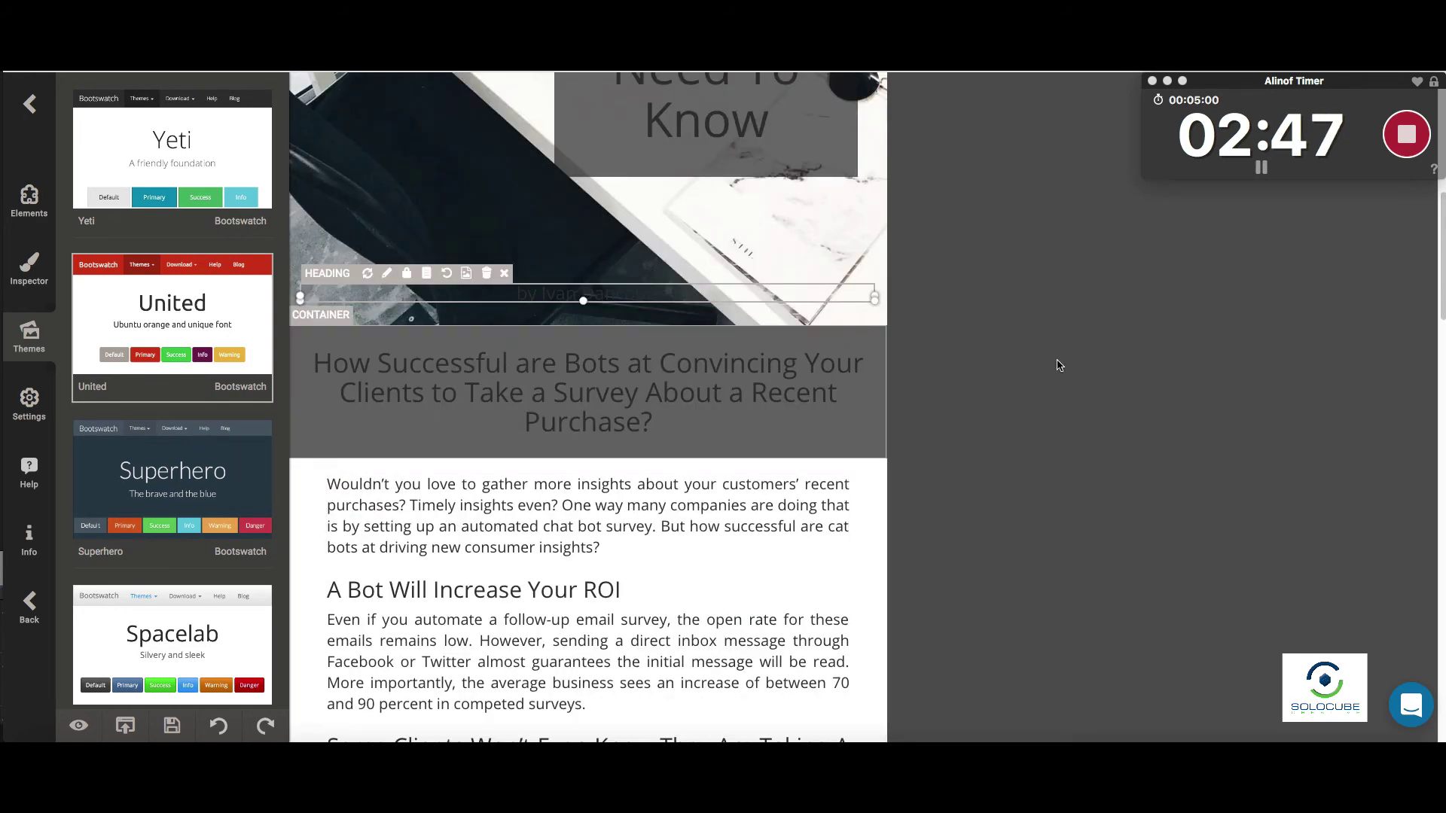
Step: Set the text color of the author byline on the cover page to light grey, rgb(236, 236, 236)
left_click(602, 294)
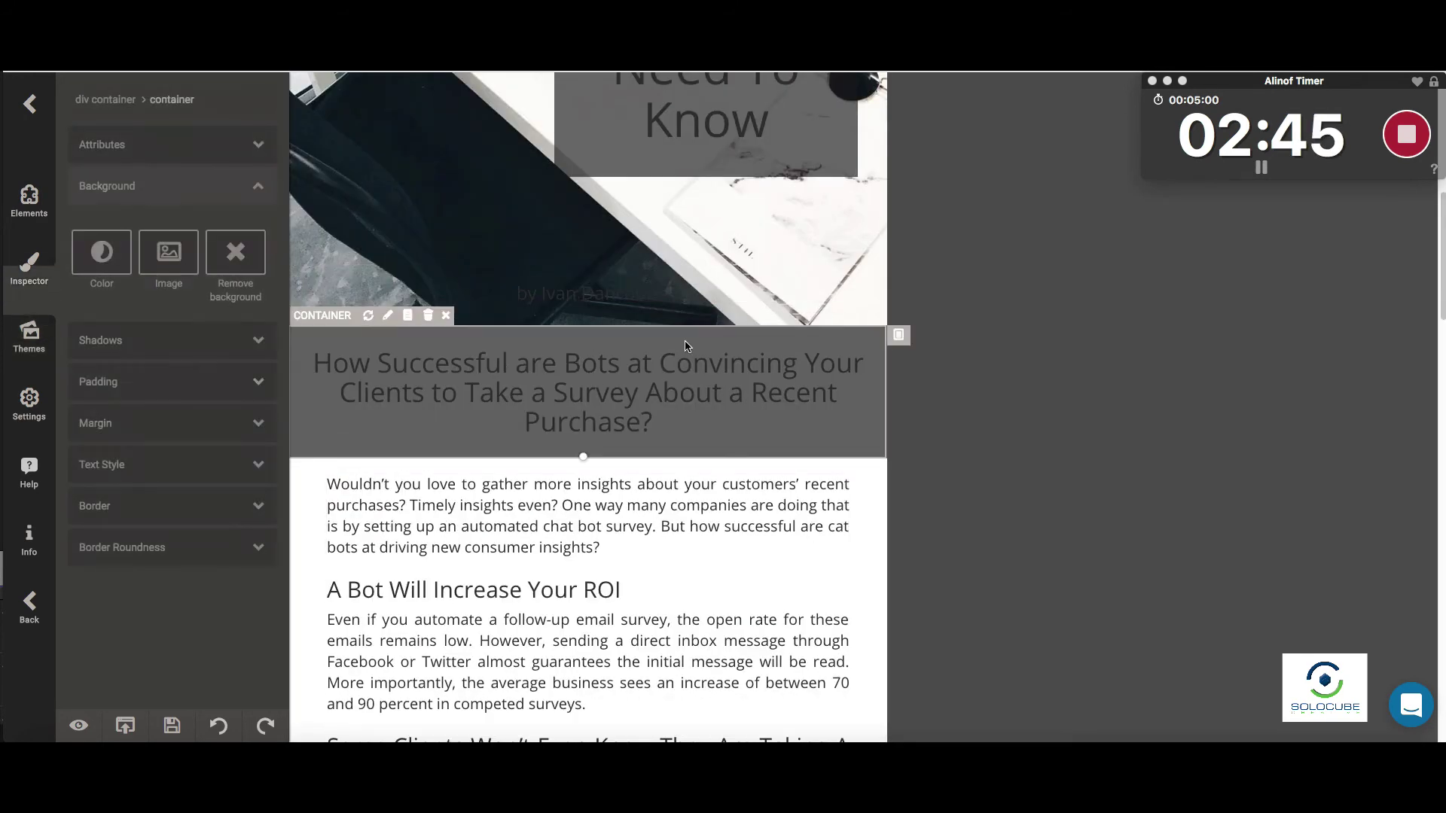
double_click(597, 294)
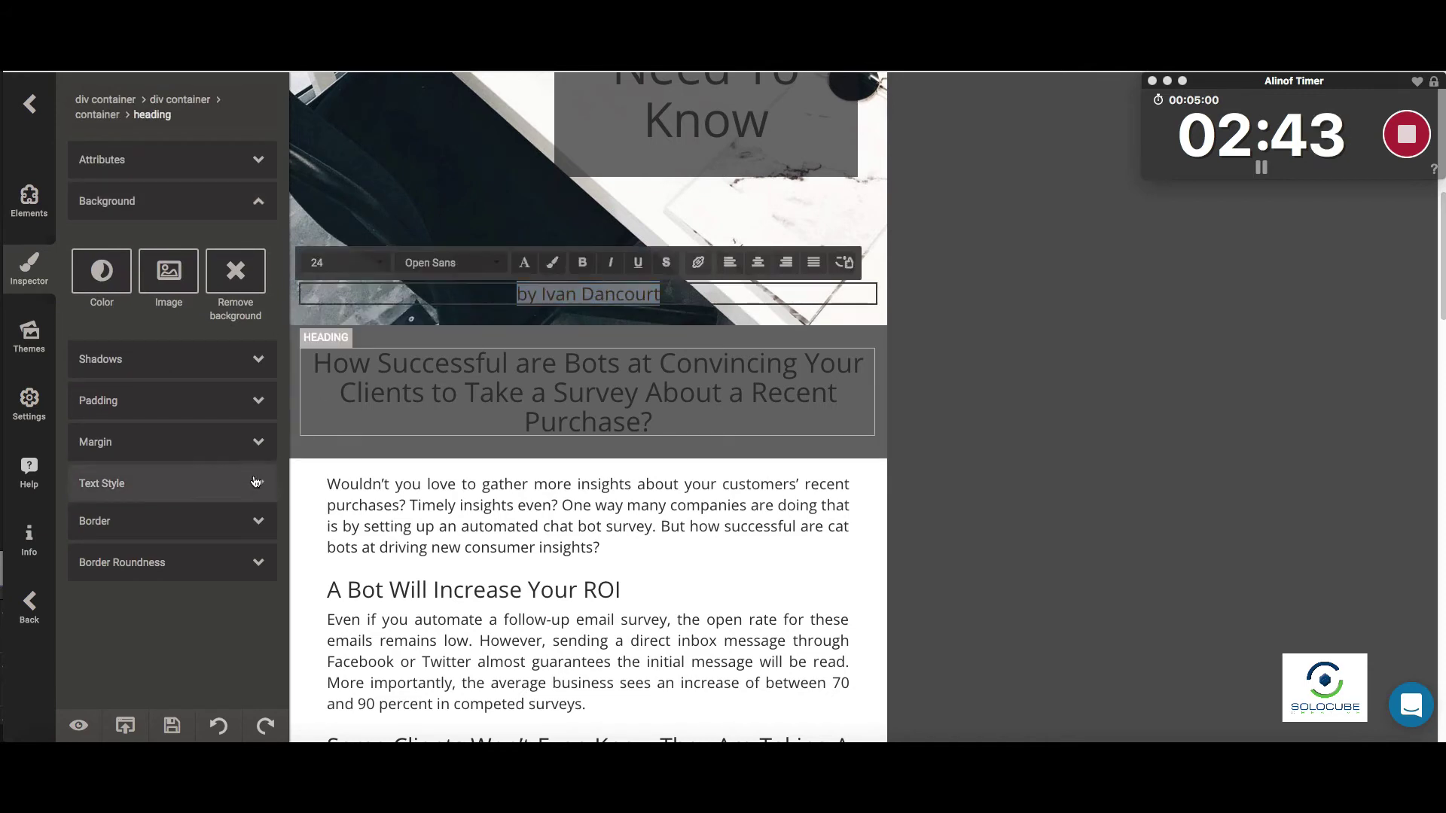
left_click(230, 480)
left_click(164, 516)
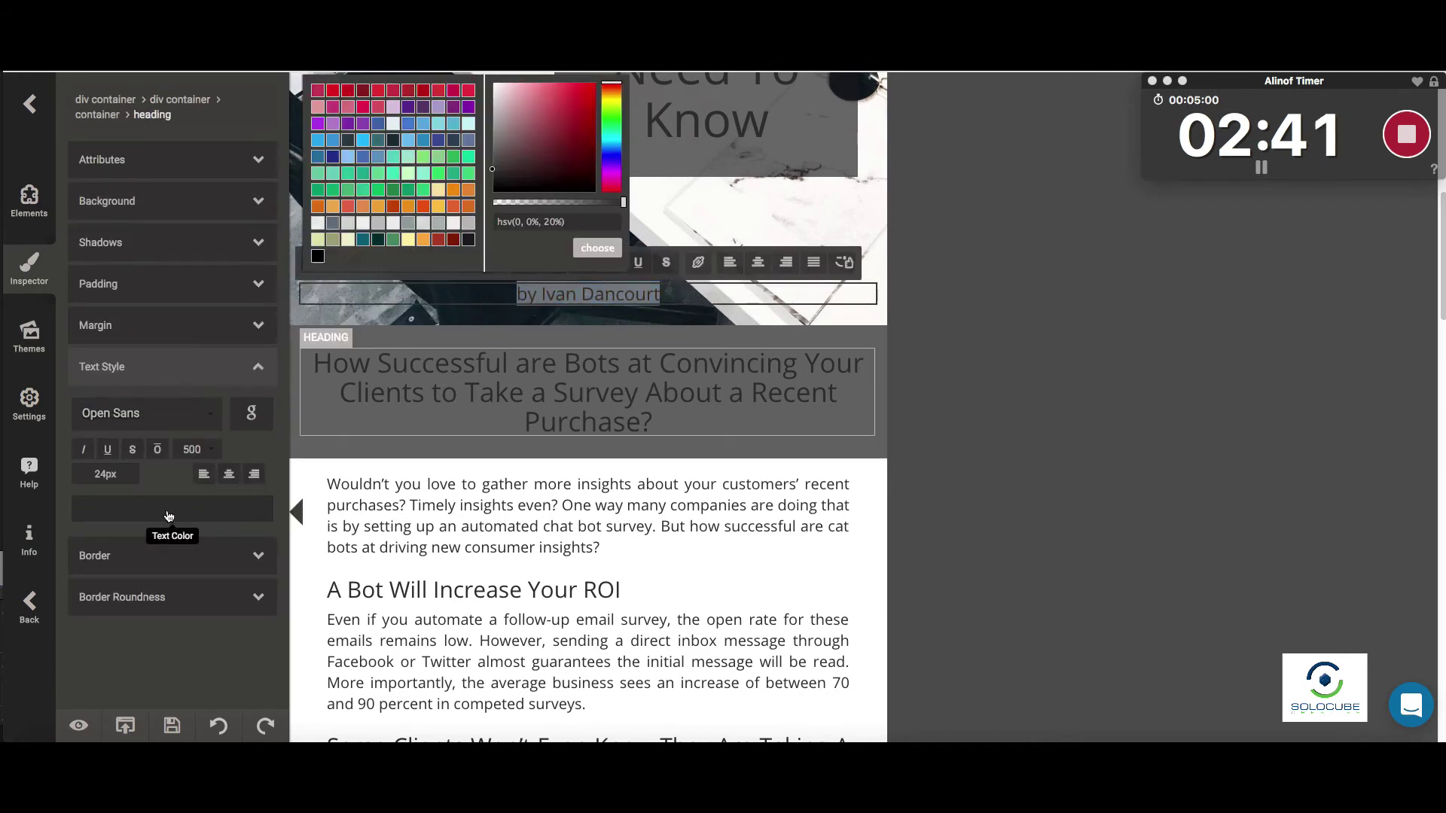
left_click(317, 557)
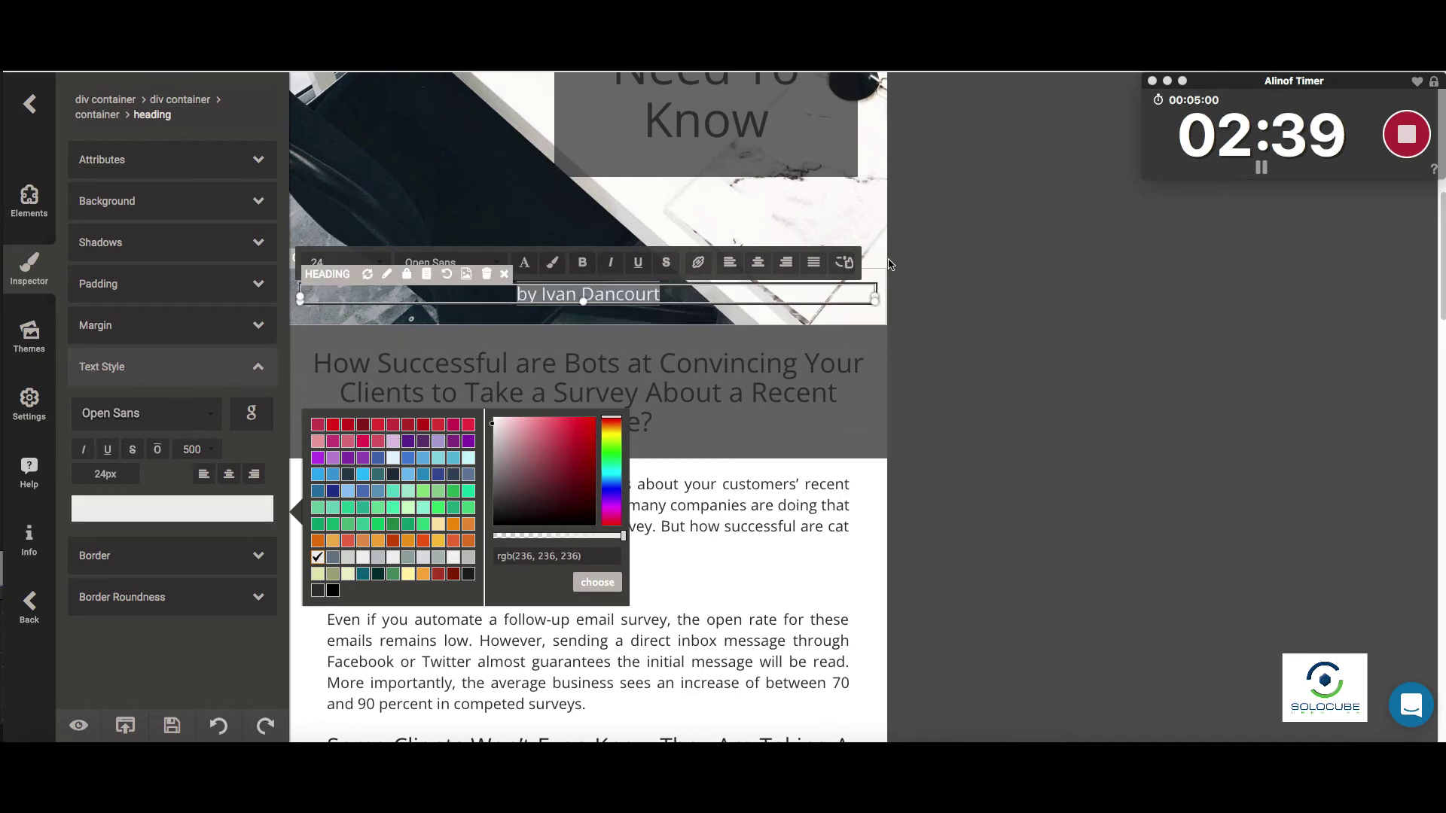
Step: Change the cover title's text color from dark to light grey to match the byline
scroll(936, 262, "up", 5)
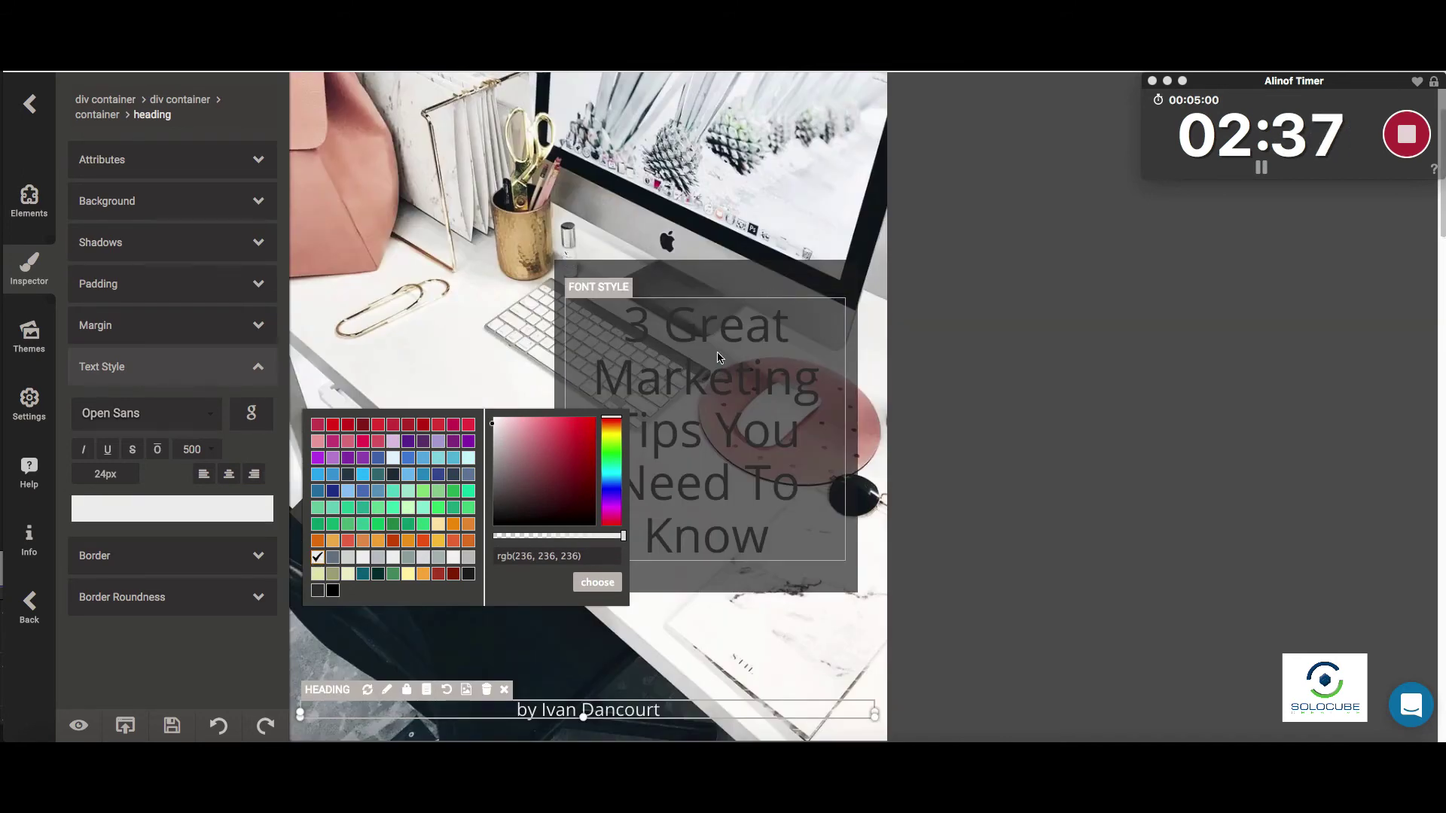
triple_click(707, 377)
left_click(169, 510)
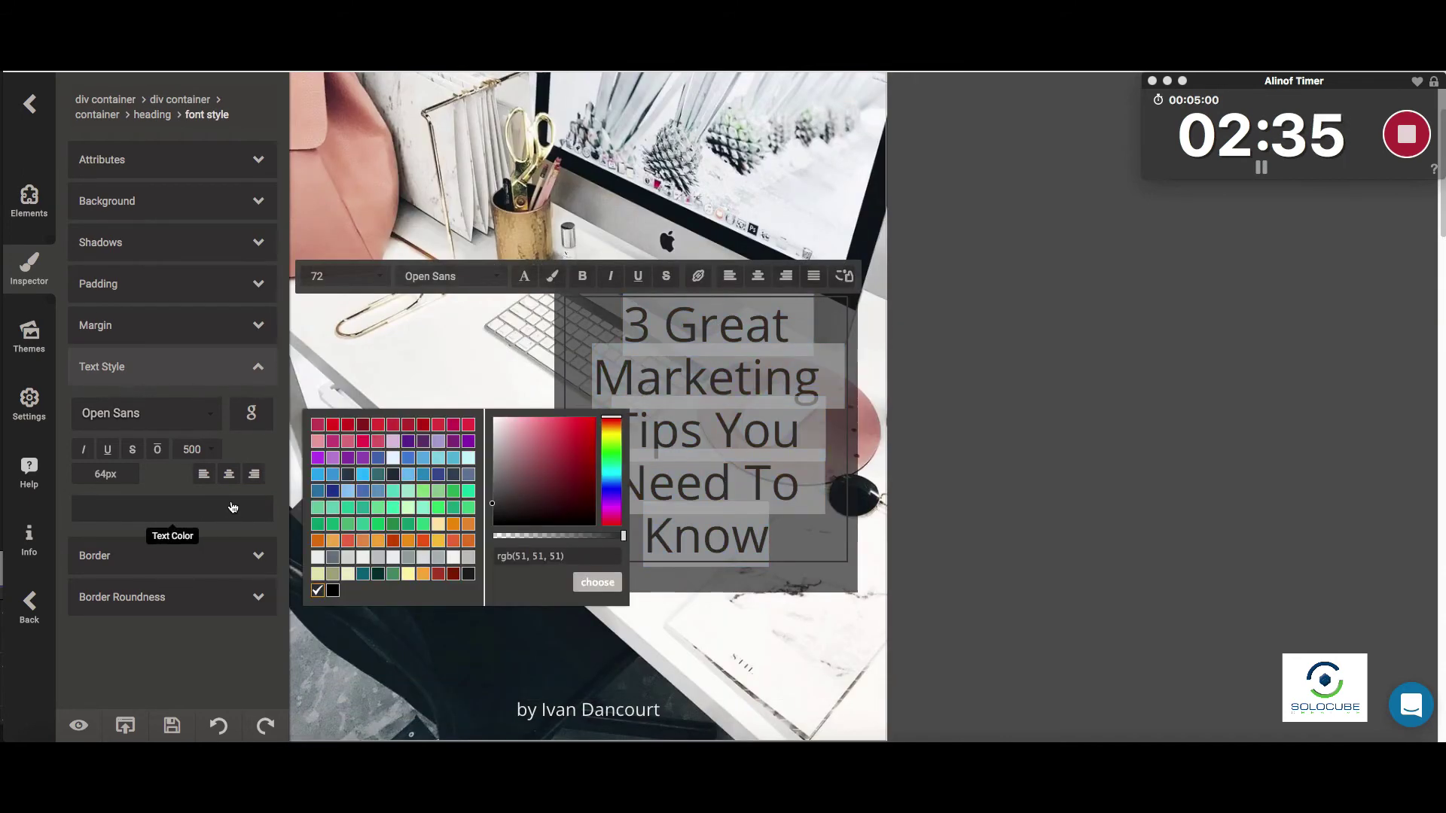
left_click(870, 386)
scroll(872, 484, "down", 6)
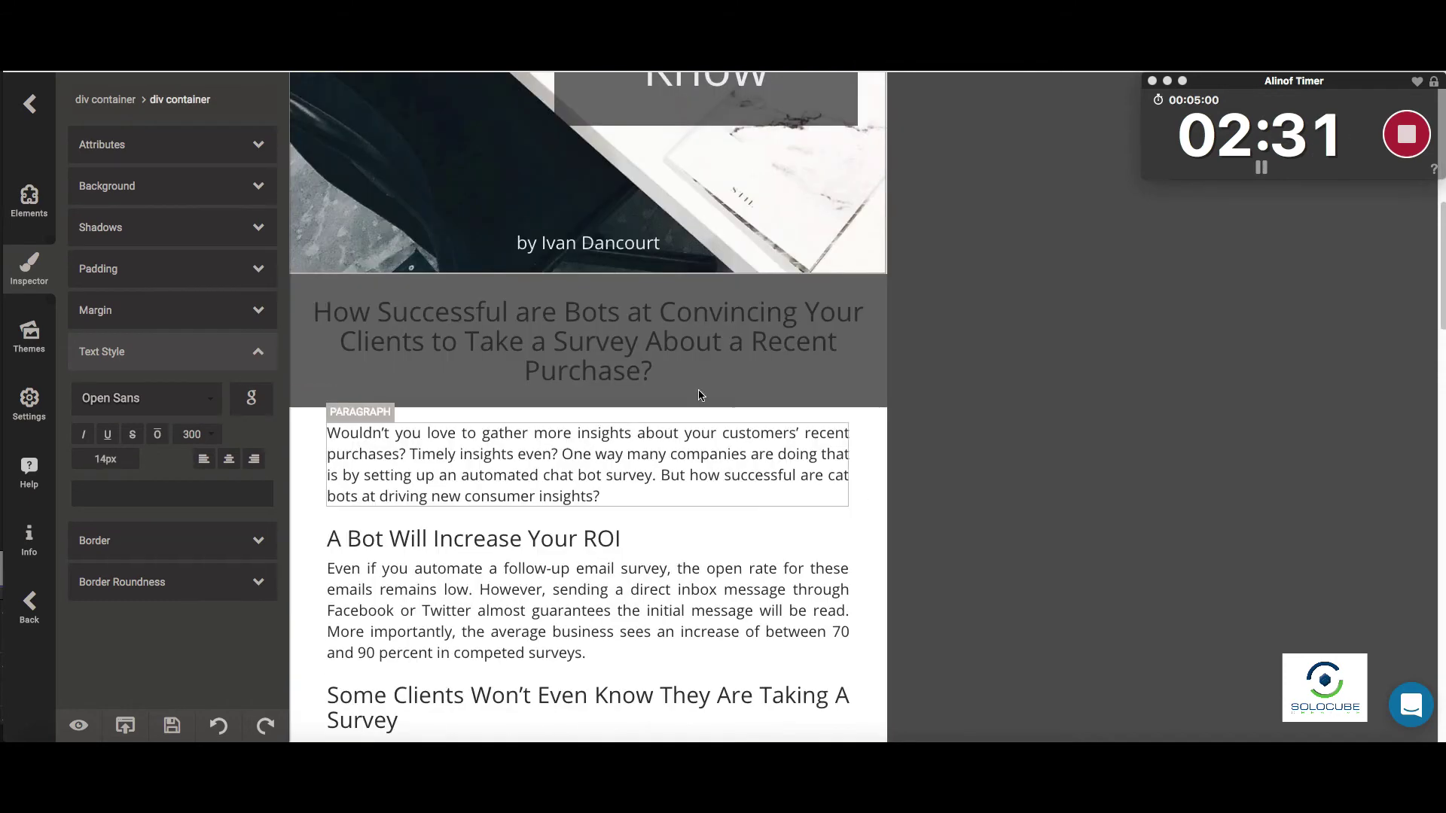
Step: Set the text color of the article heading below the cover page to light grey
double_click(672, 379)
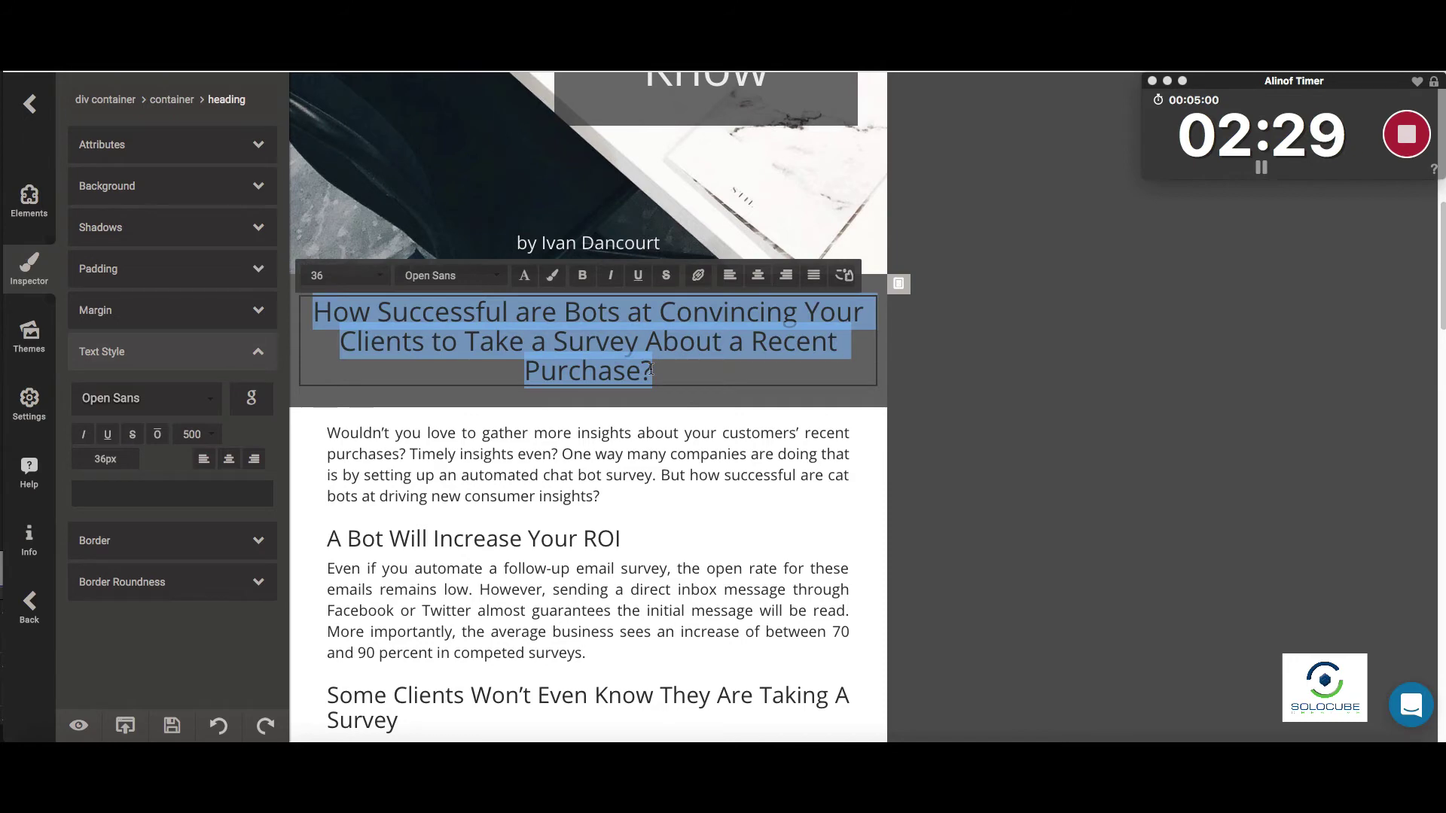
left_click(215, 499)
left_click(317, 543)
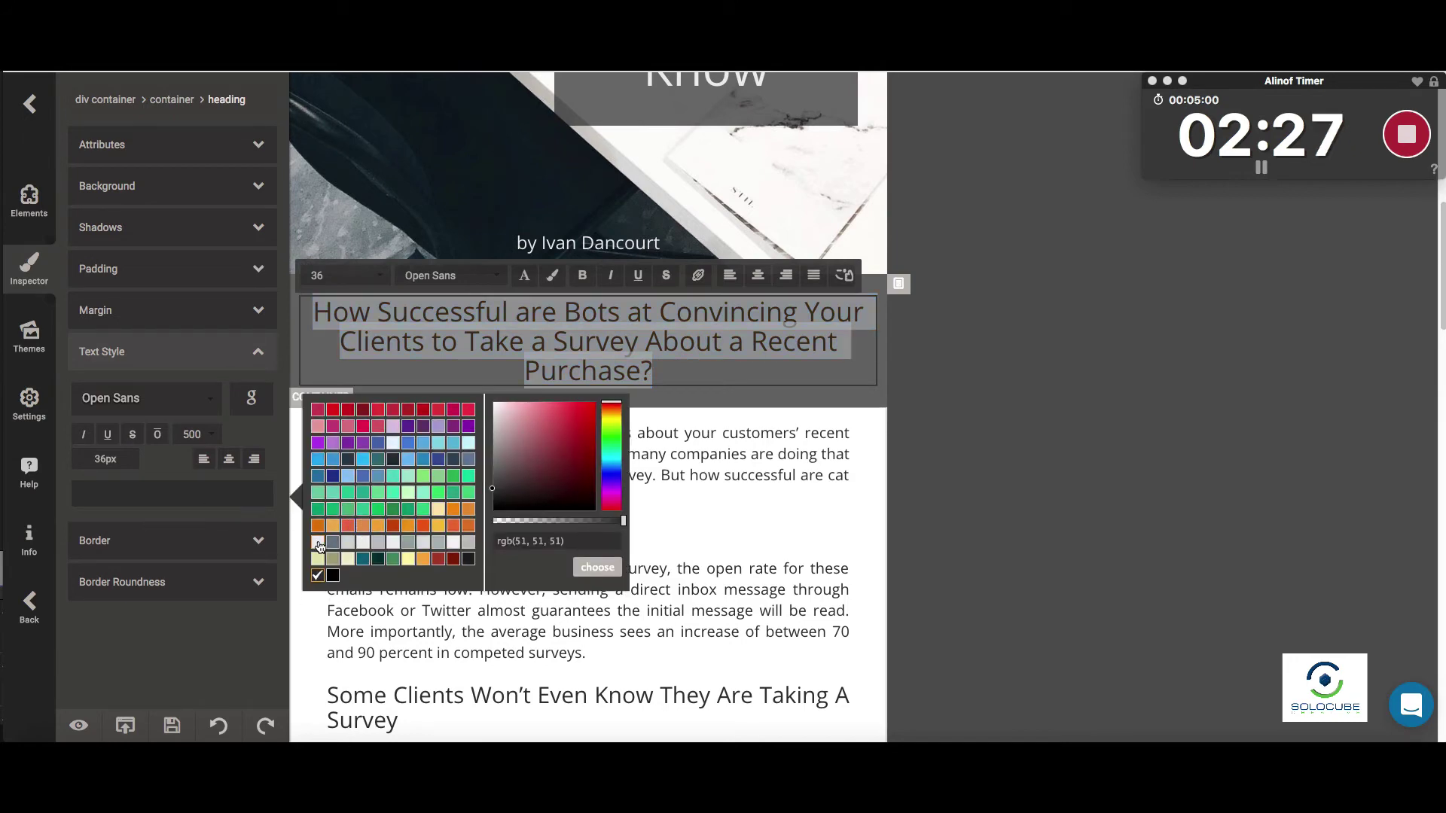
left_click(715, 490)
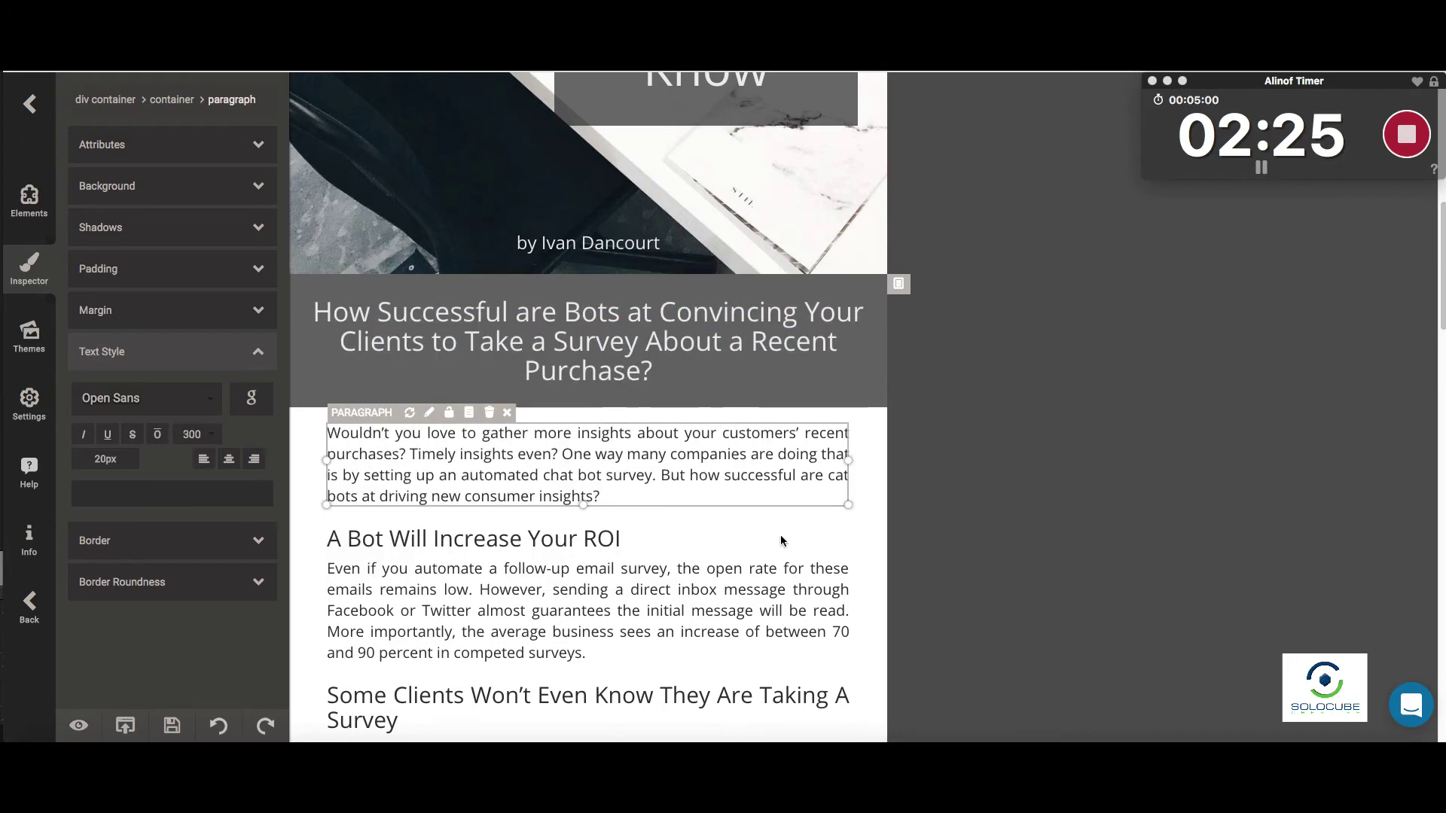
left_click(833, 520)
Step: Set the text color of the article title link in the grey strip above the page heading to pale yellow
scroll(833, 525, "down", 10)
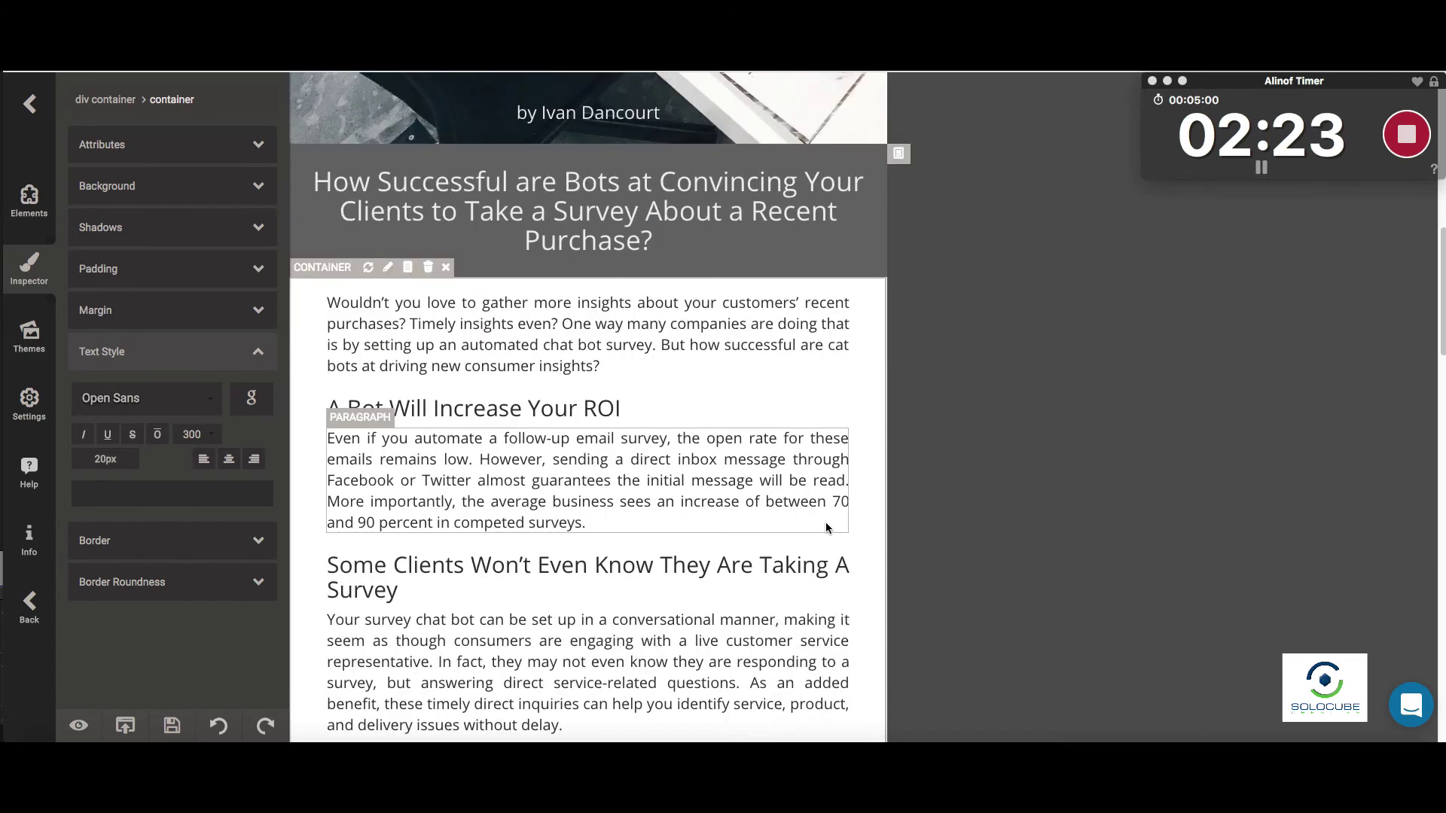
scroll(822, 529, "down", 2)
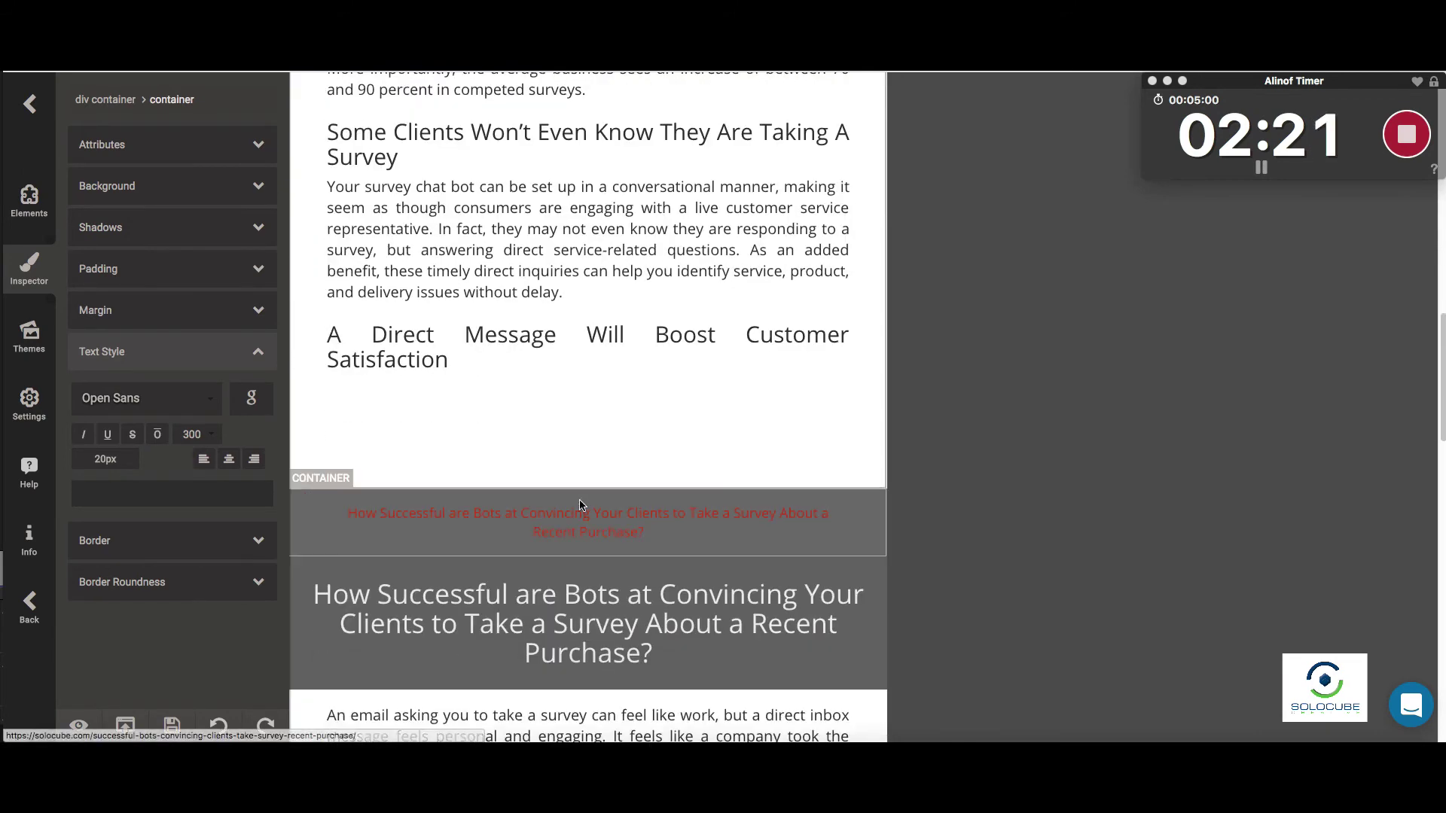
left_click(646, 535)
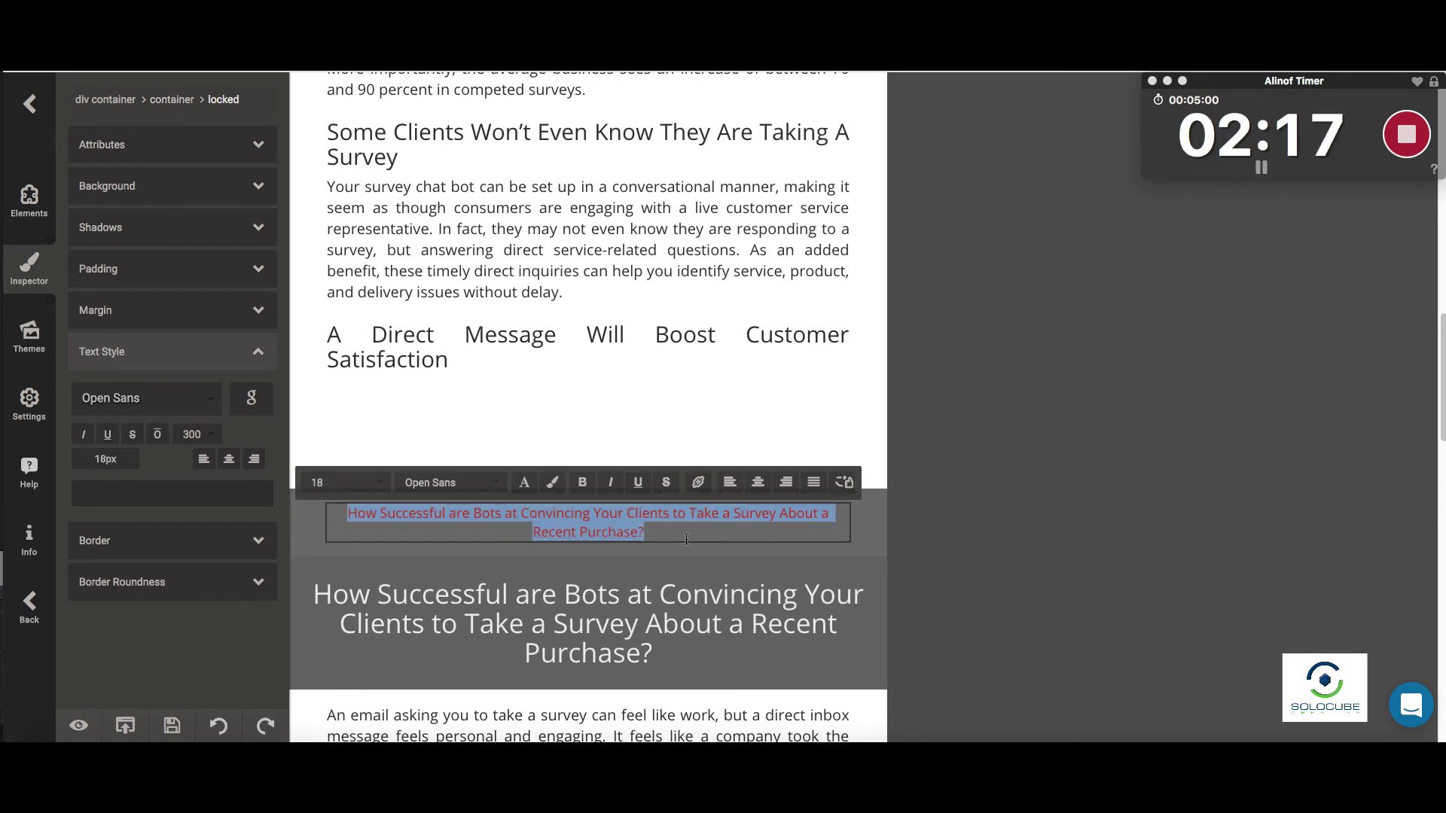
left_click(789, 535)
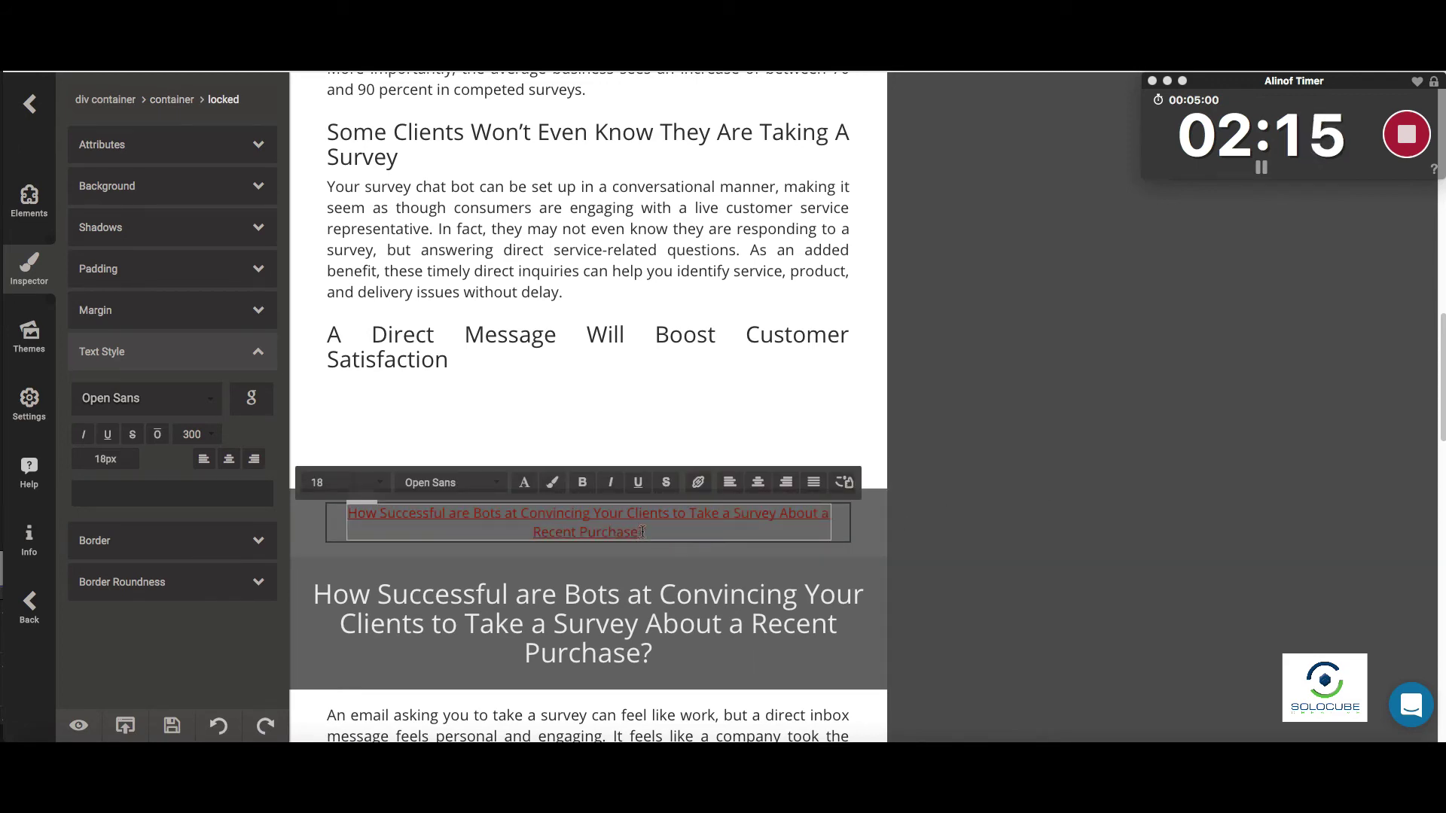
left_click(660, 604)
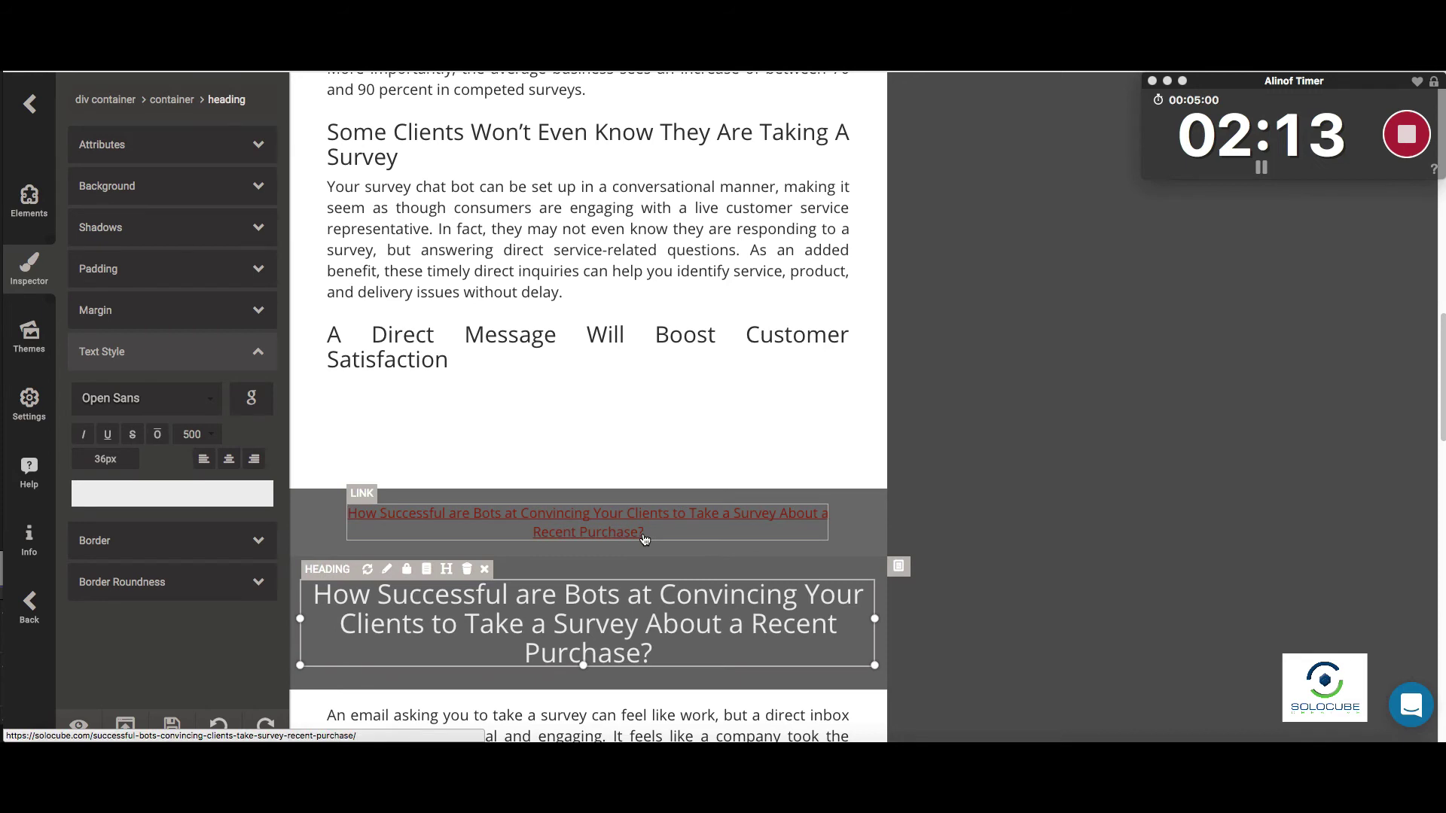
left_click(645, 539)
left_click(198, 497)
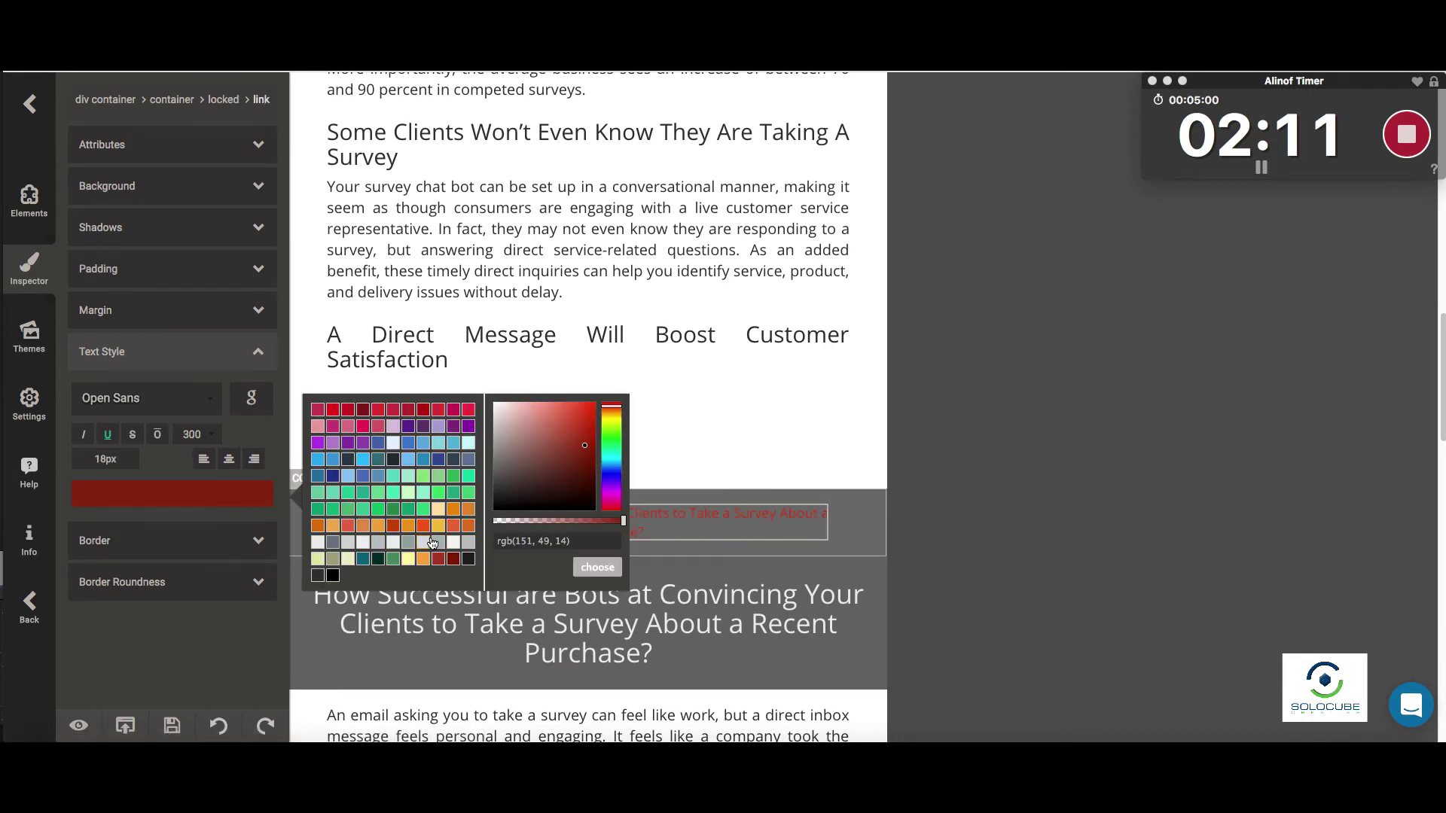
left_click(437, 510)
left_click(793, 401)
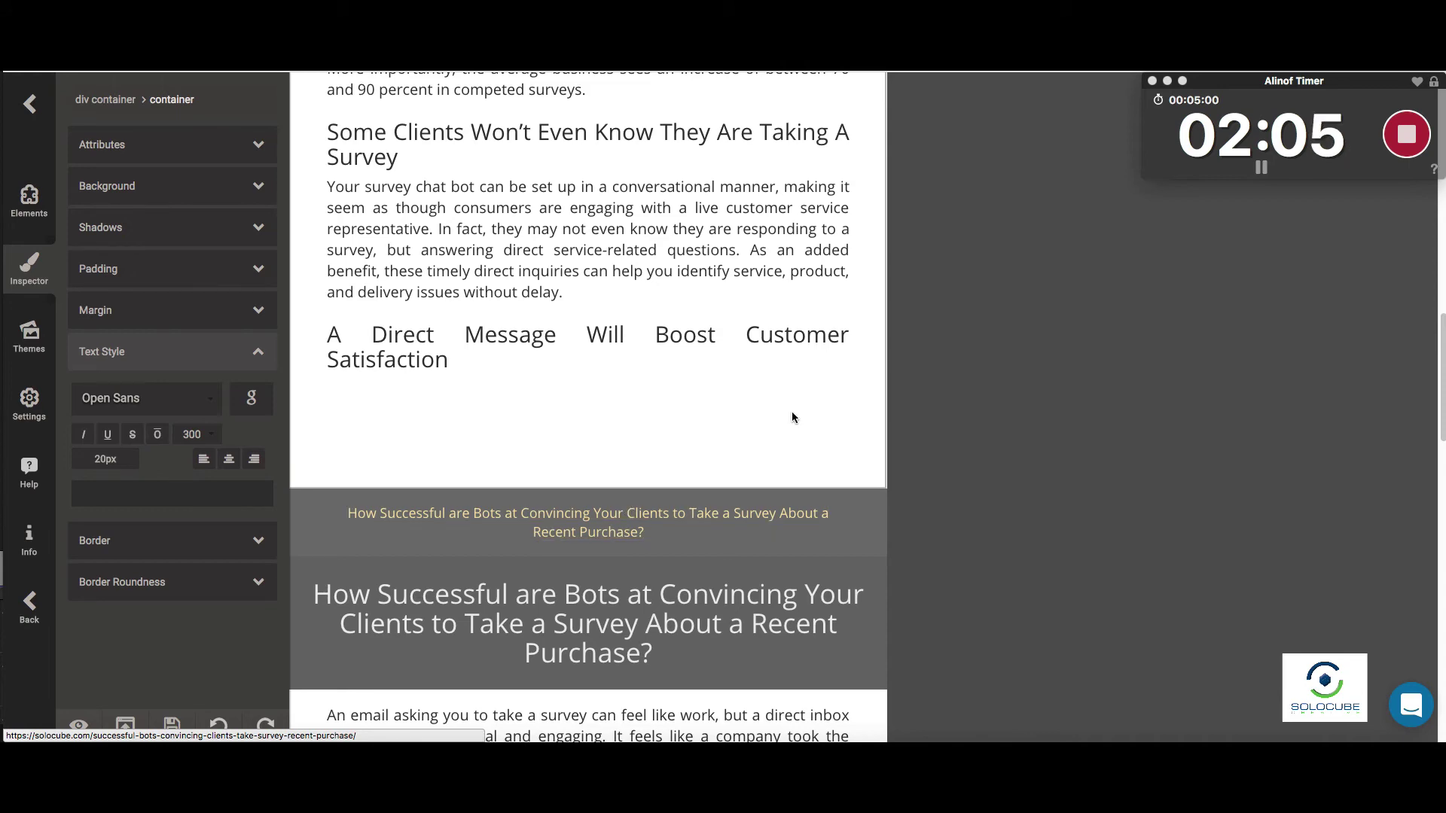
Step: Delete the "What's Your SEO Score?" heading text on the last page of the bots article
scroll(735, 447, "down", 10)
scroll(733, 449, "down", 5)
scroll(732, 450, "up", 1)
scroll(731, 452, "down", 1)
left_click(556, 424)
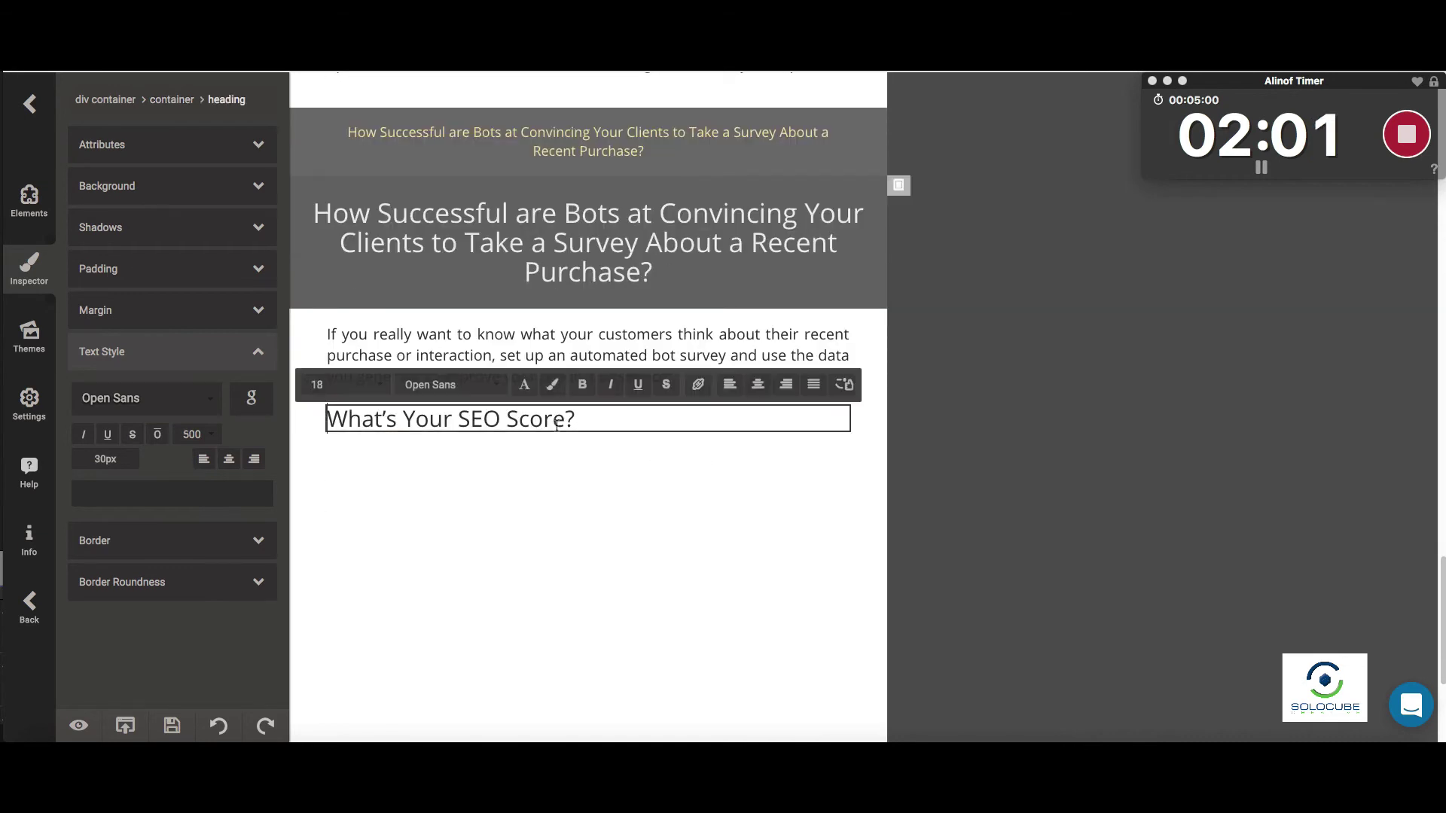
left_click_drag(591, 420, 339, 417)
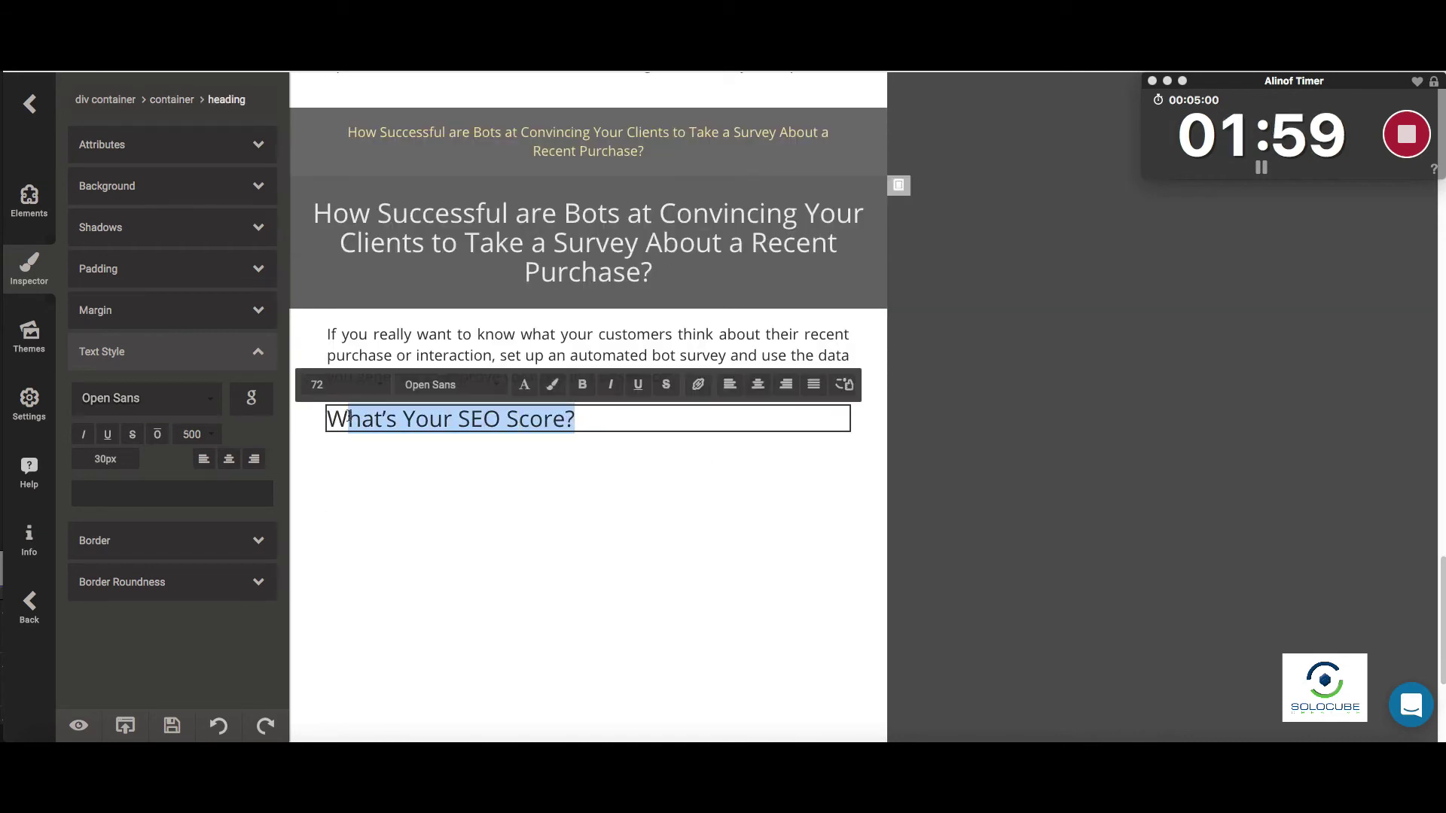
key("BackSpace")
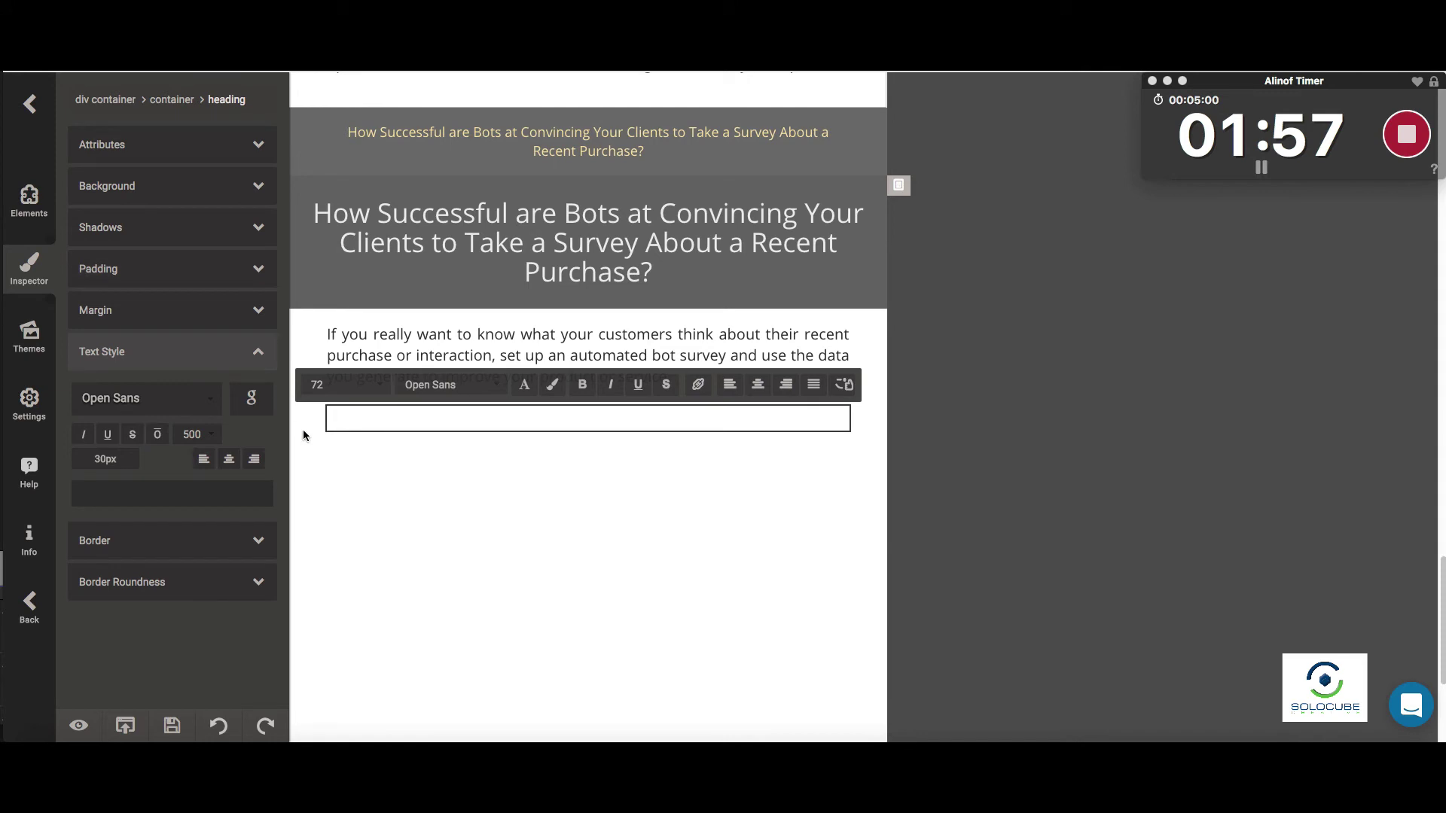
Step: Add a new article after the last page, importing the blog post on high converting Facebook advertising campaigns by its URL
left_click(30, 202)
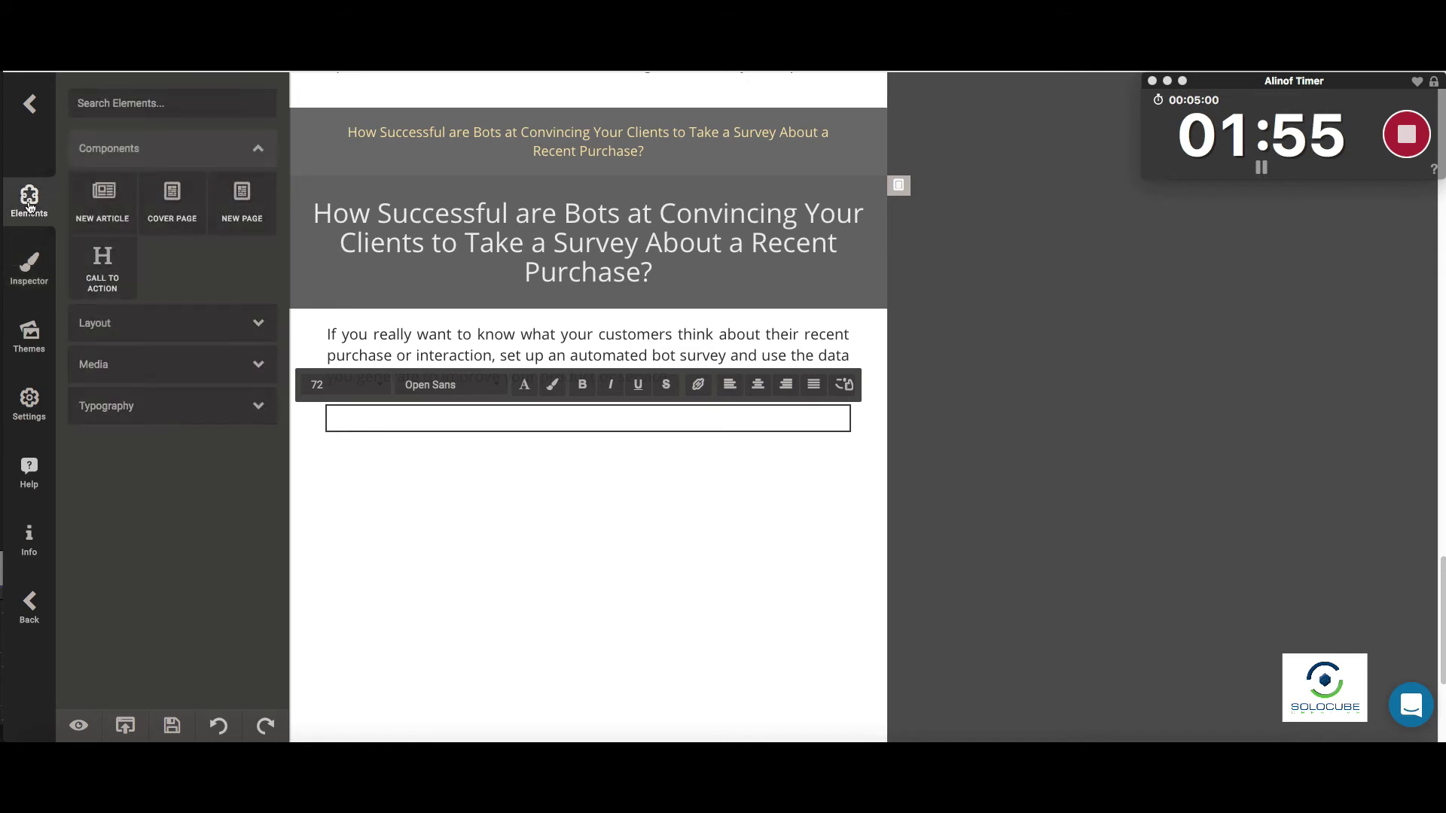
left_click_drag(93, 198, 368, 468)
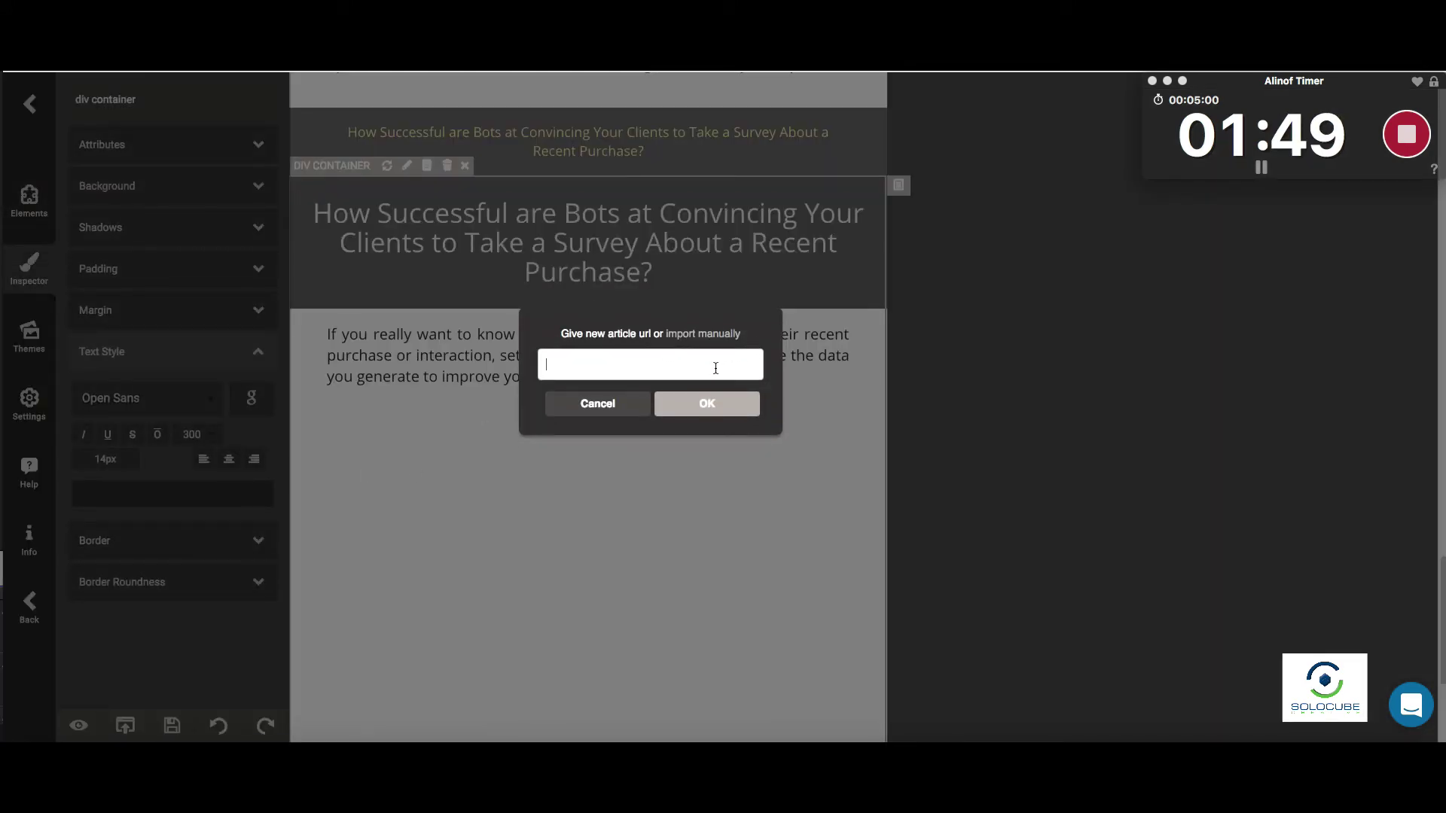
key("ctrl+Tab")
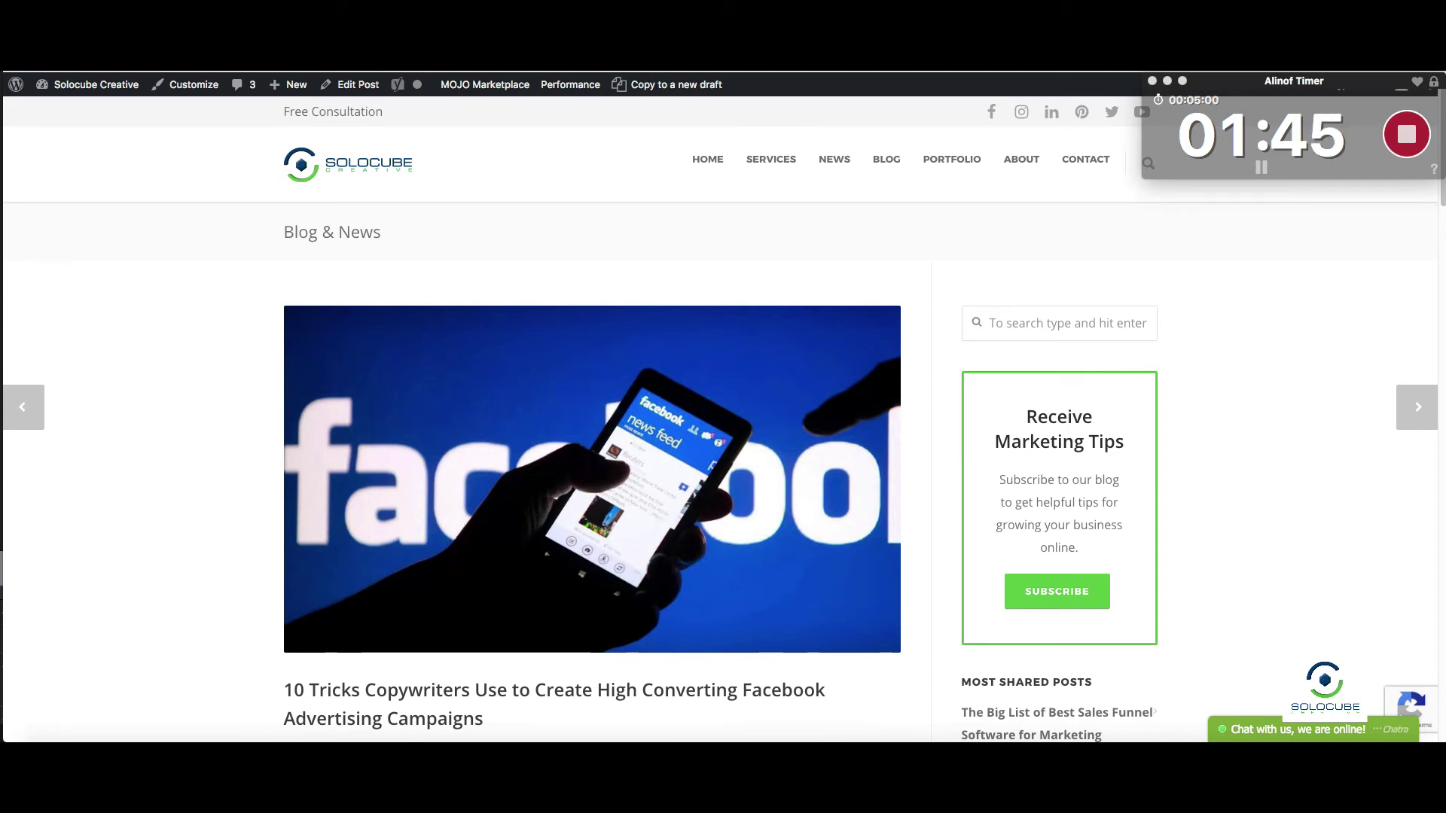
key("ctrl+shift+Tab")
key("super+v")
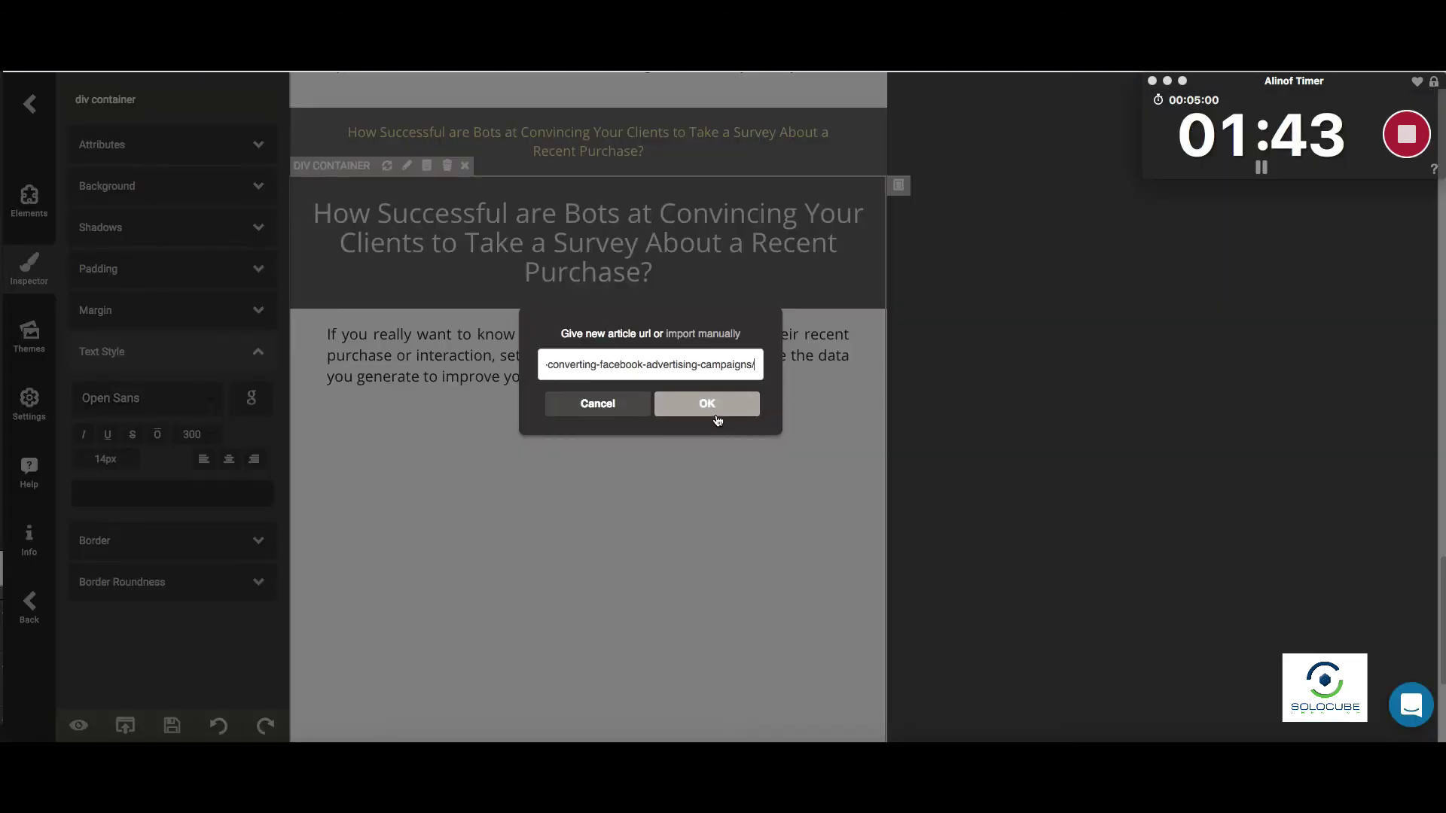
left_click(709, 405)
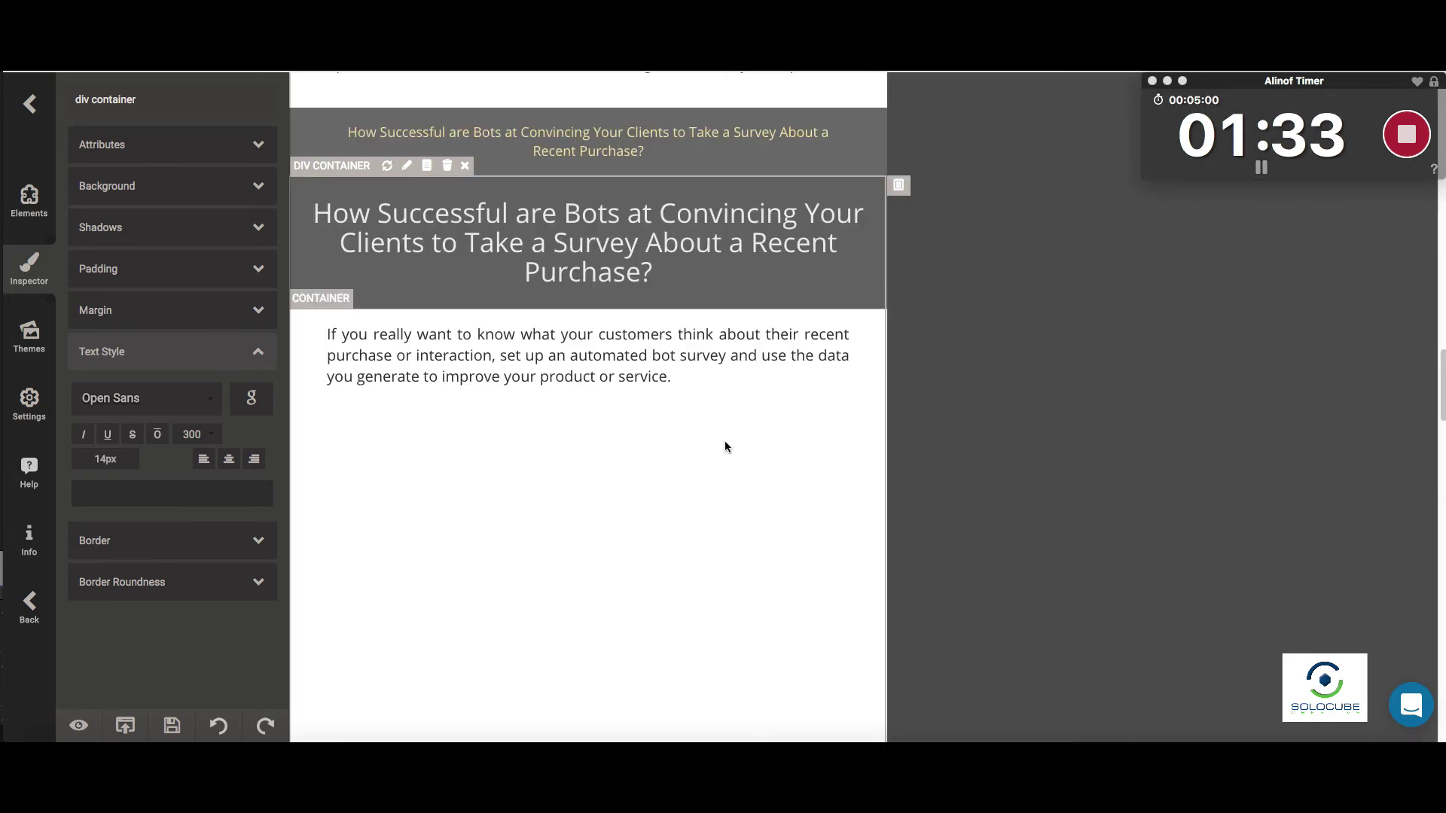
Step: Look through the newly imported Facebook advertising article down to its last page
scroll(727, 449, "down", 2)
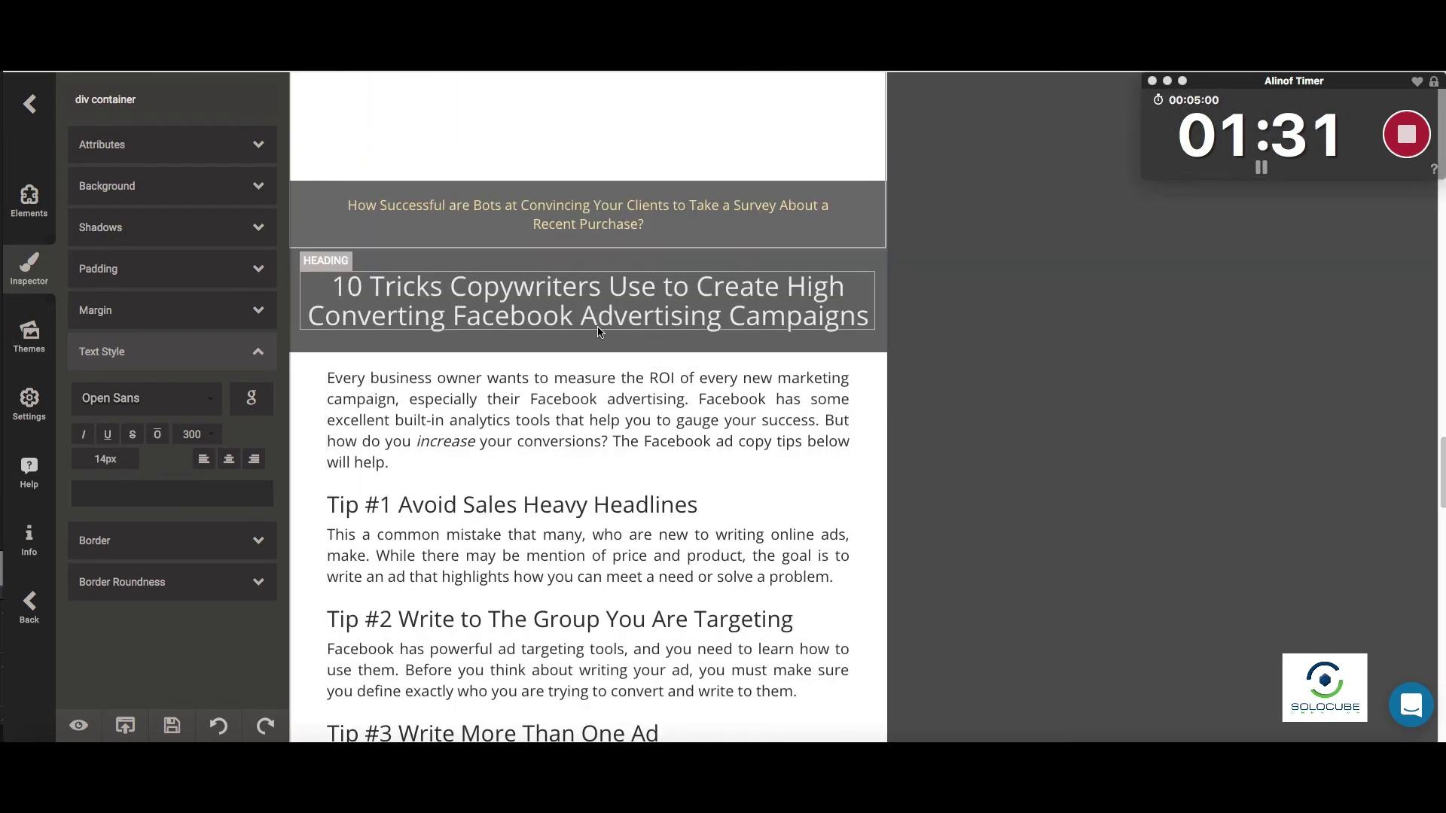
scroll(766, 491, "down", 2)
scroll(768, 497, "down", 10)
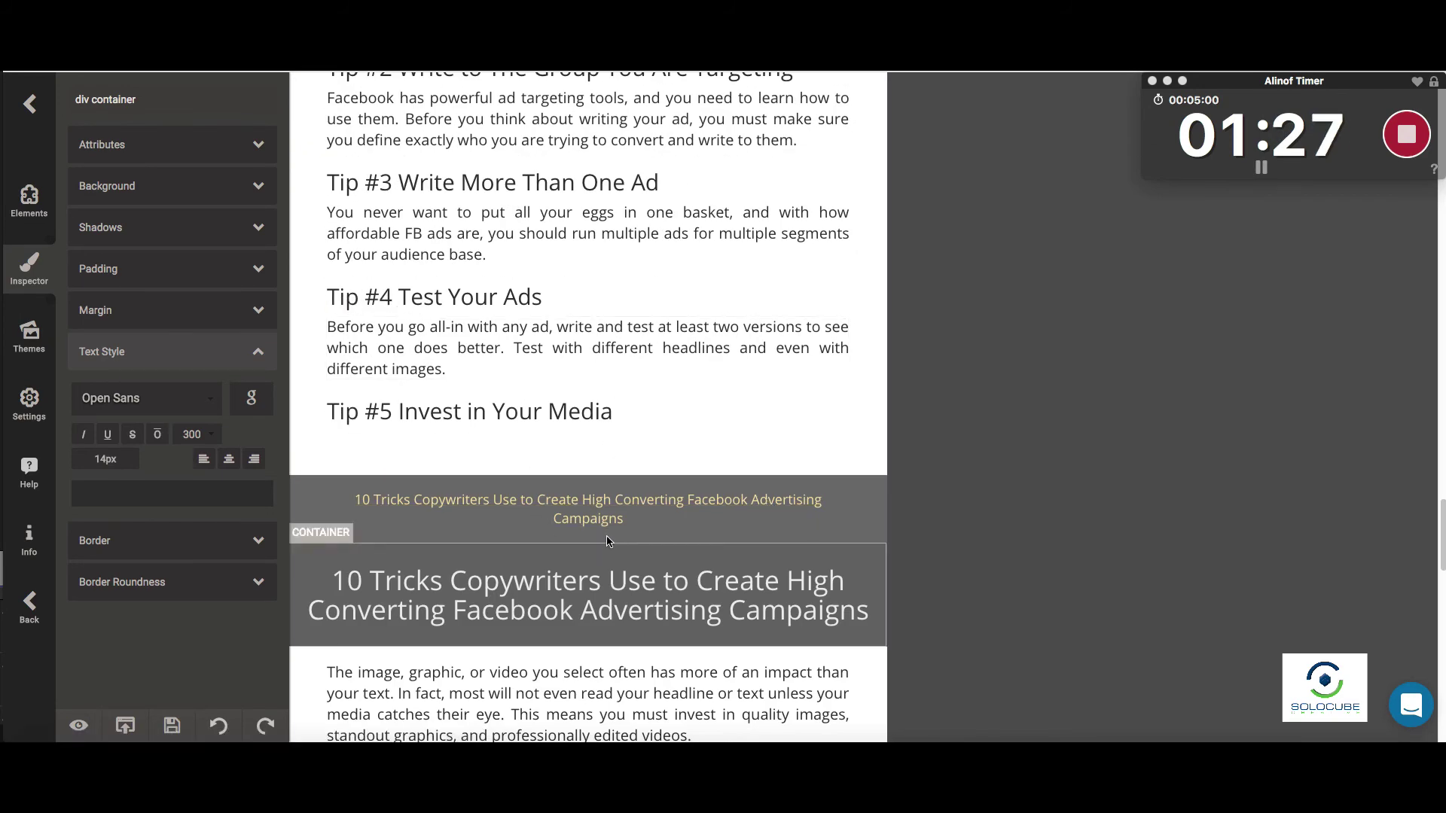
scroll(711, 512, "down", 18)
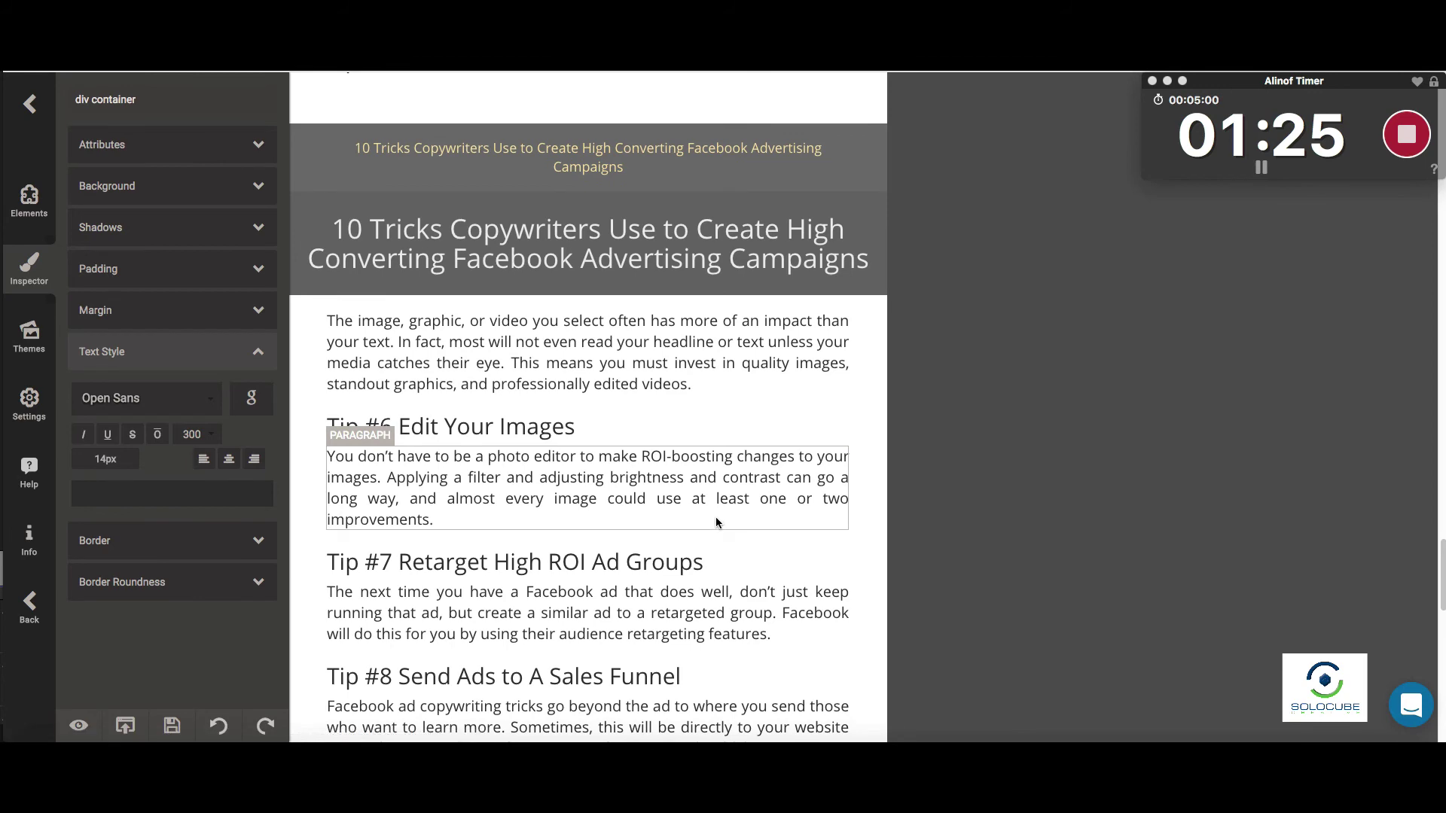
scroll(719, 534, "down", 10)
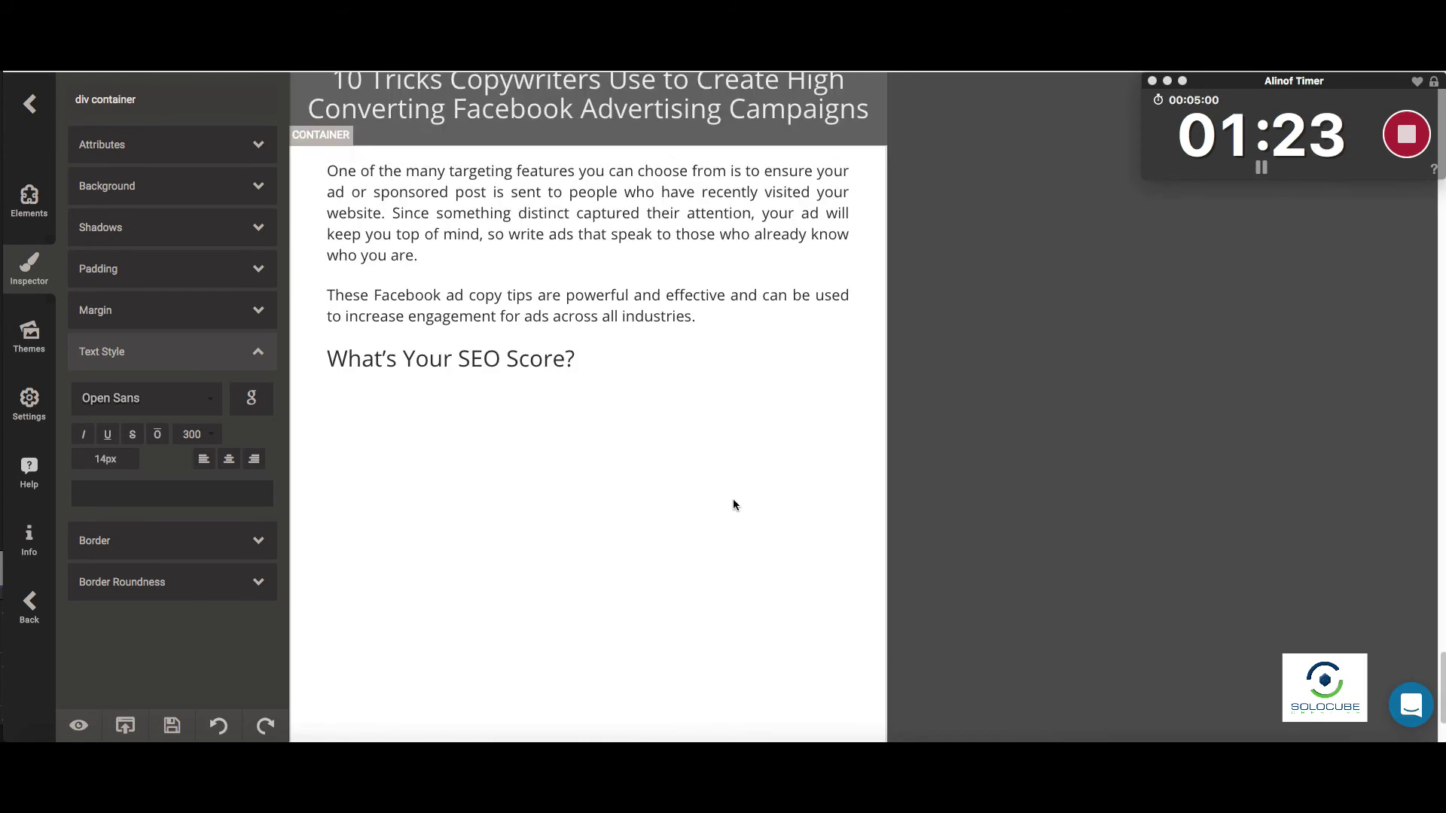
Step: Delete the "What's Your SEO Score?" heading text on the last page of the Facebook advertising article
left_click(566, 363)
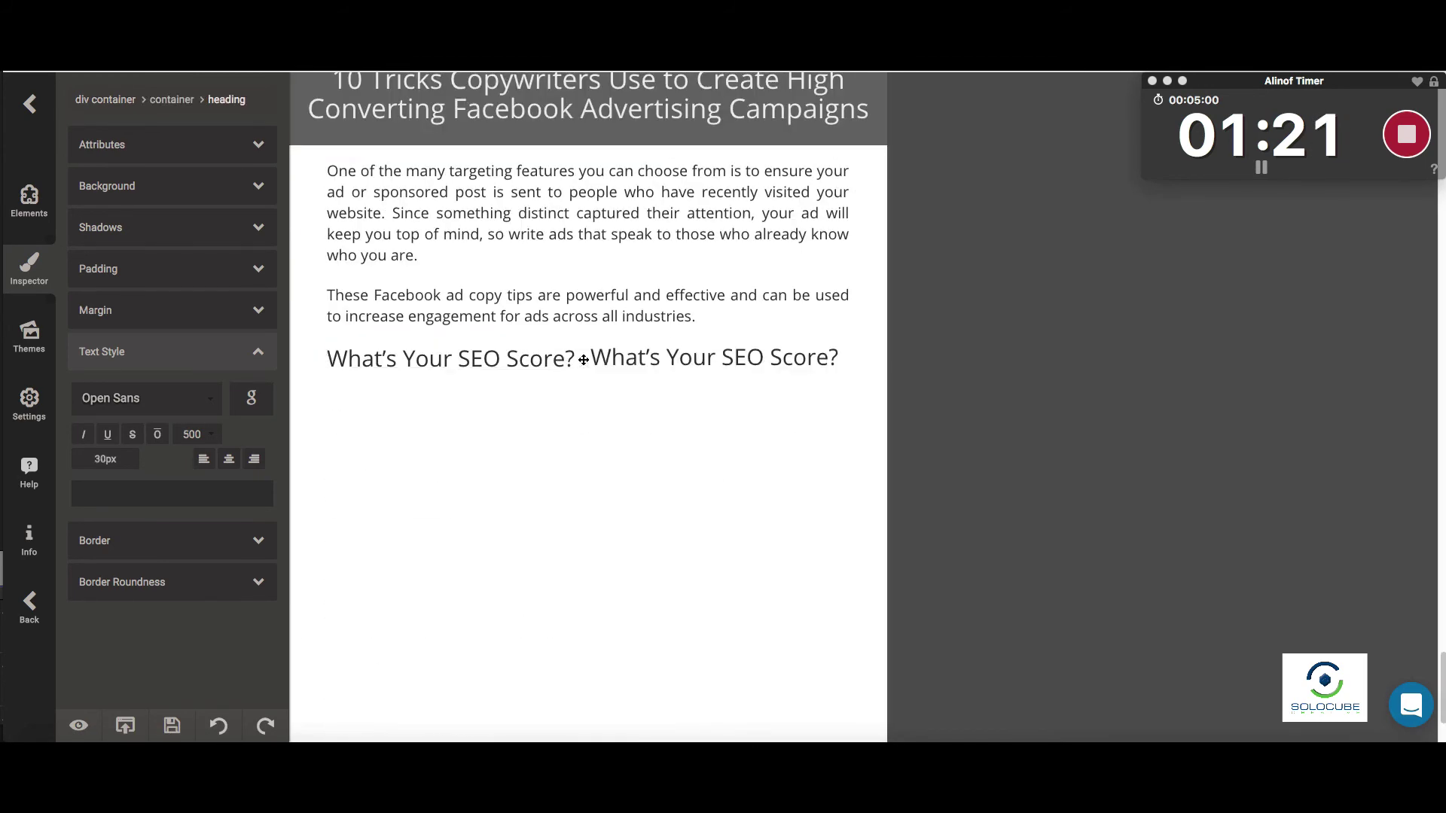
left_click_drag(574, 360, 372, 358)
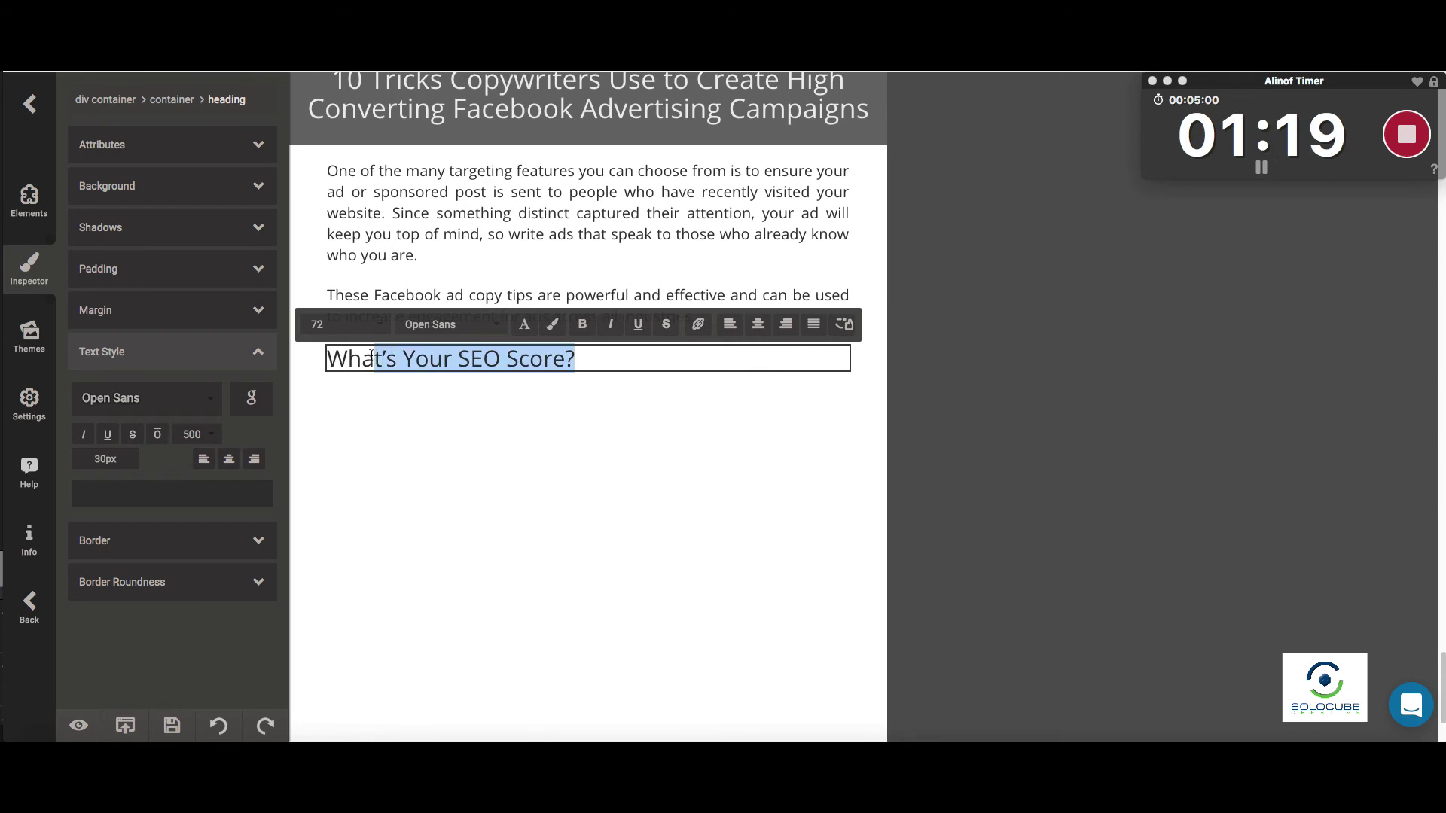
key("BackSpace")
key("BackSpace")
key("BackSpace")
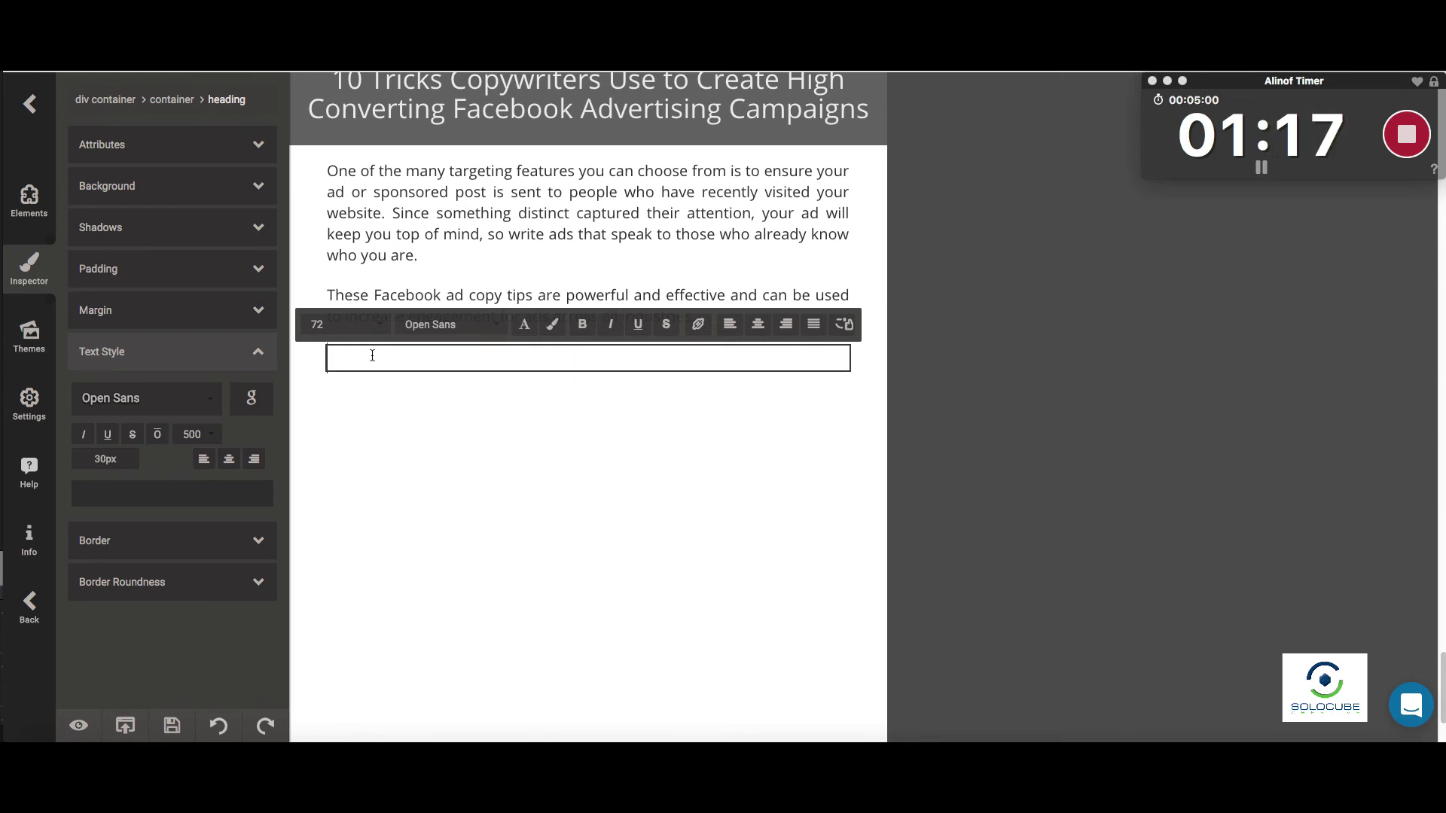
Step: Add a new article after the last page, importing the blog post on the power of Bing Ads by its URL
left_click(30, 219)
left_click_drag(103, 199, 380, 422)
key("ctrl+Tab")
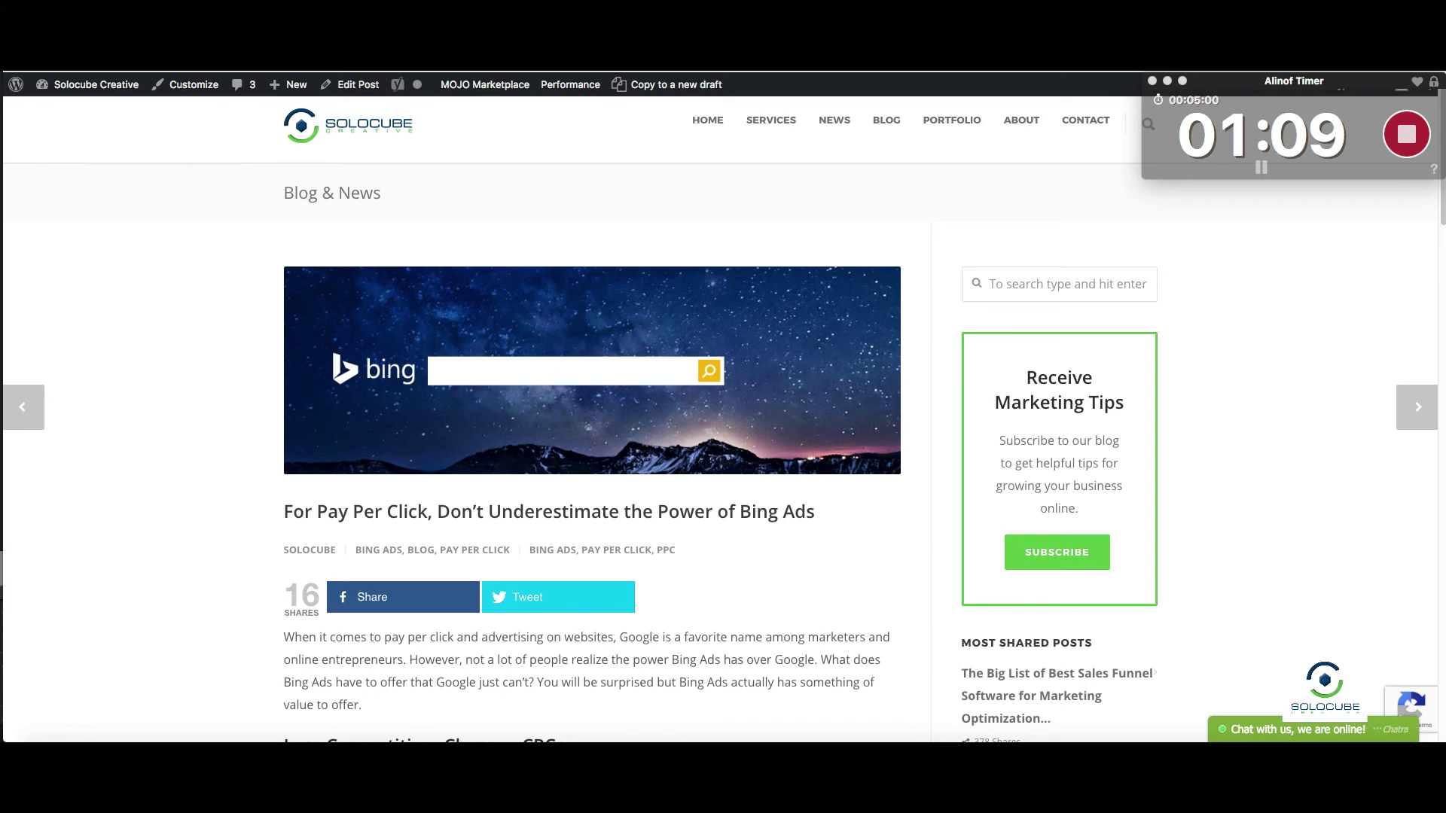
key("ctrl+shift+Tab")
key("ctrl+v")
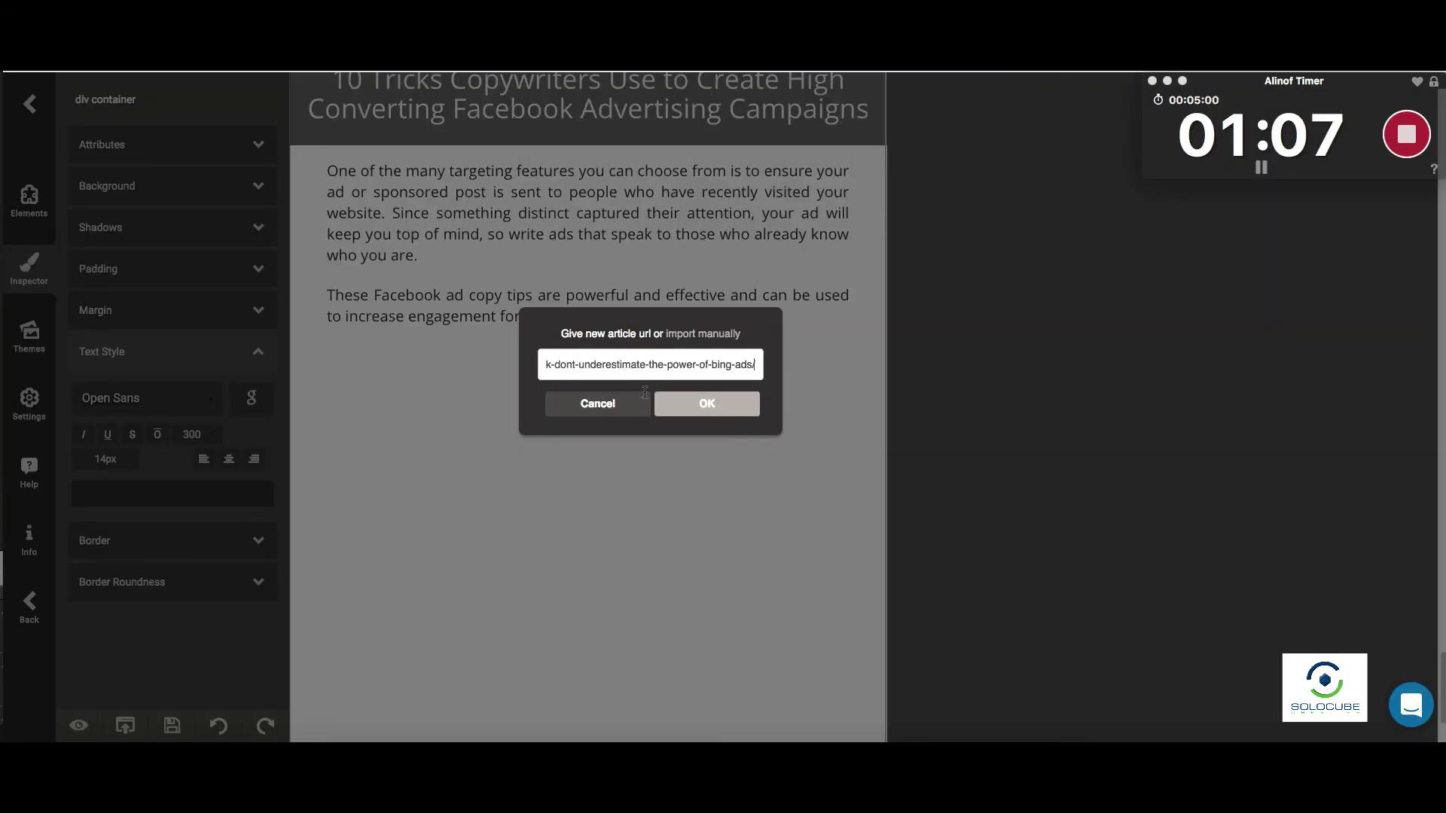
left_click(720, 407)
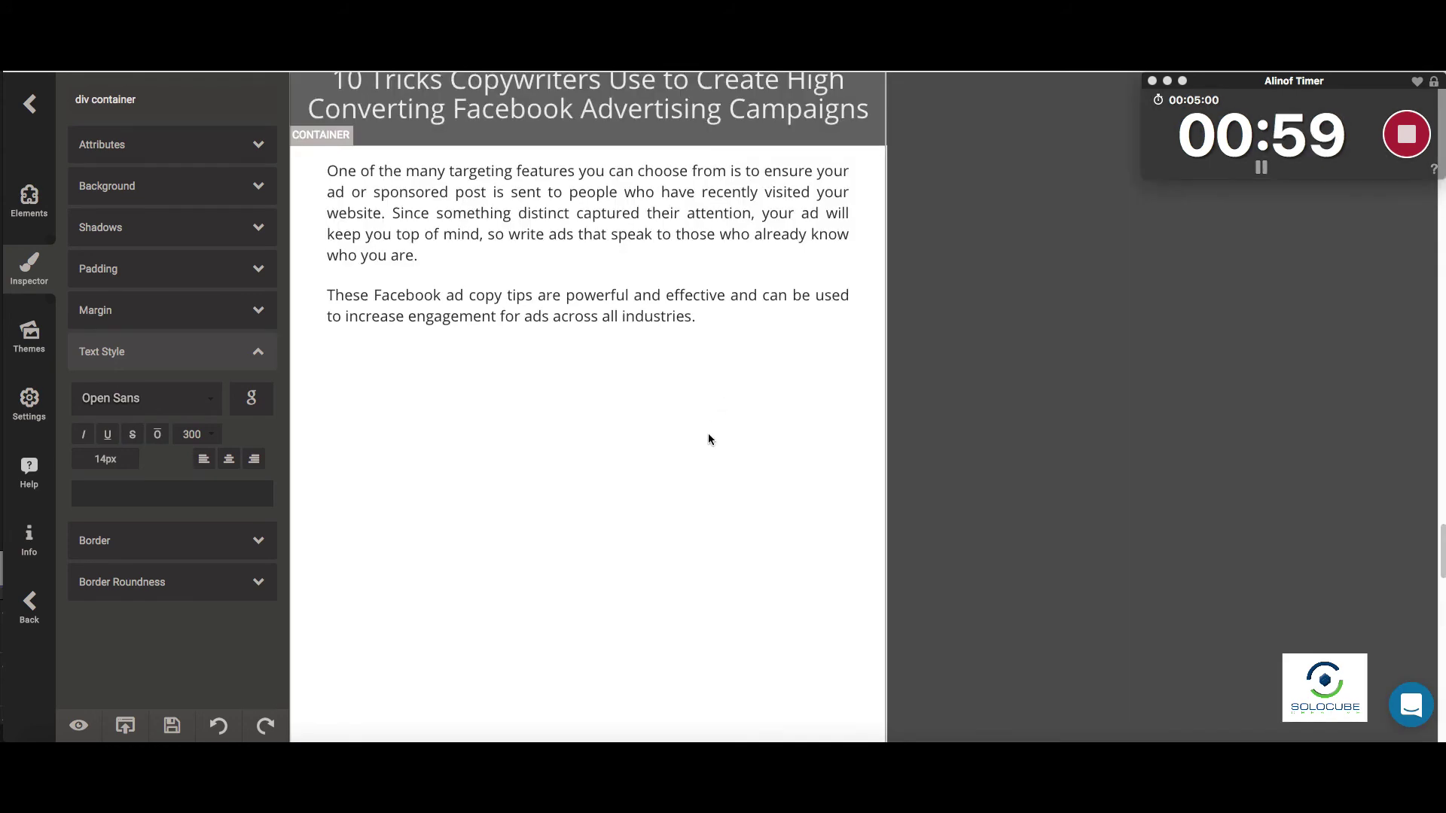
Step: Look through the newly imported Bing Ads article and the preceding pages back to the ebook cover
scroll(708, 440, "down", 10)
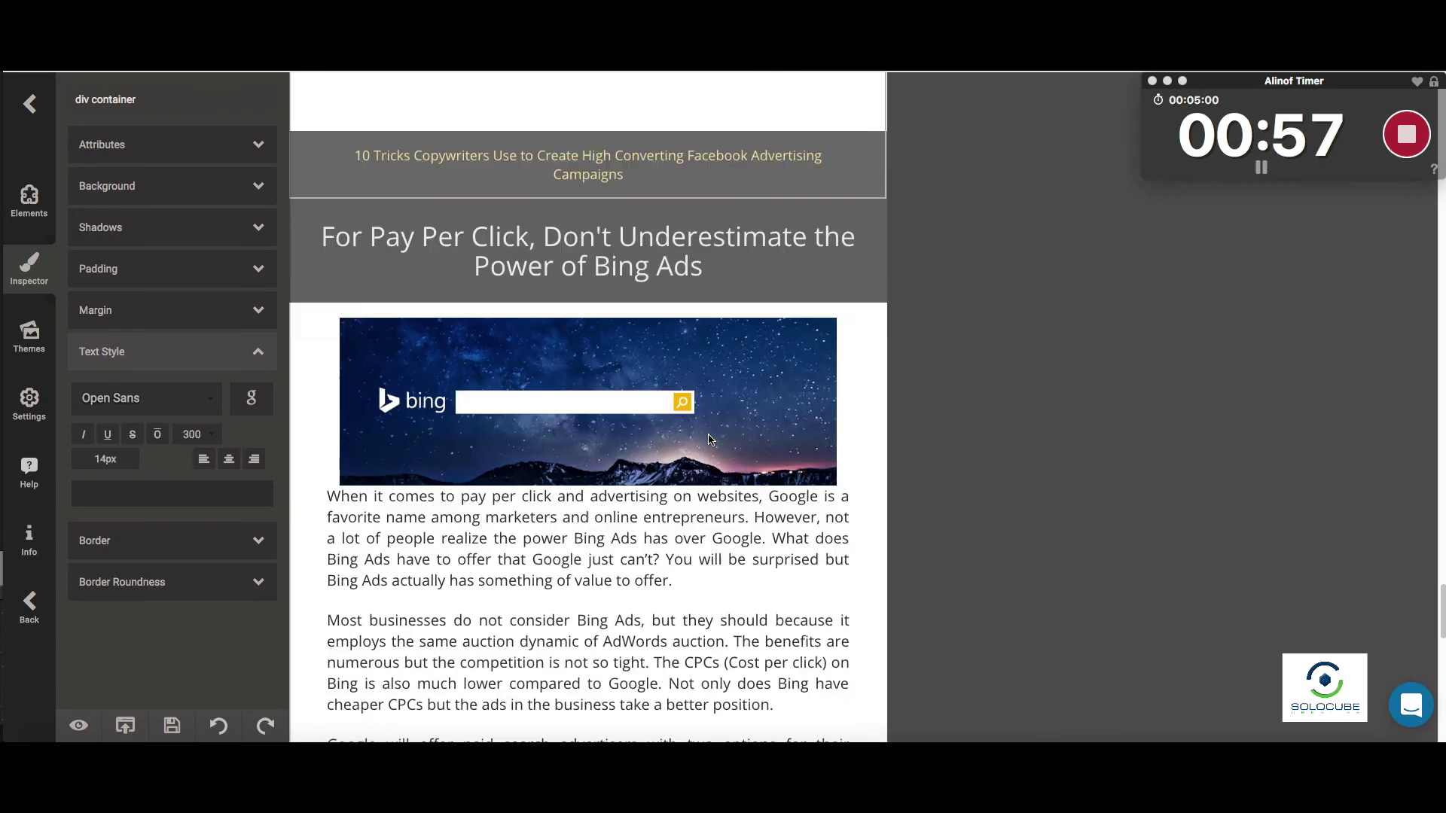
scroll(781, 550, "down", 1)
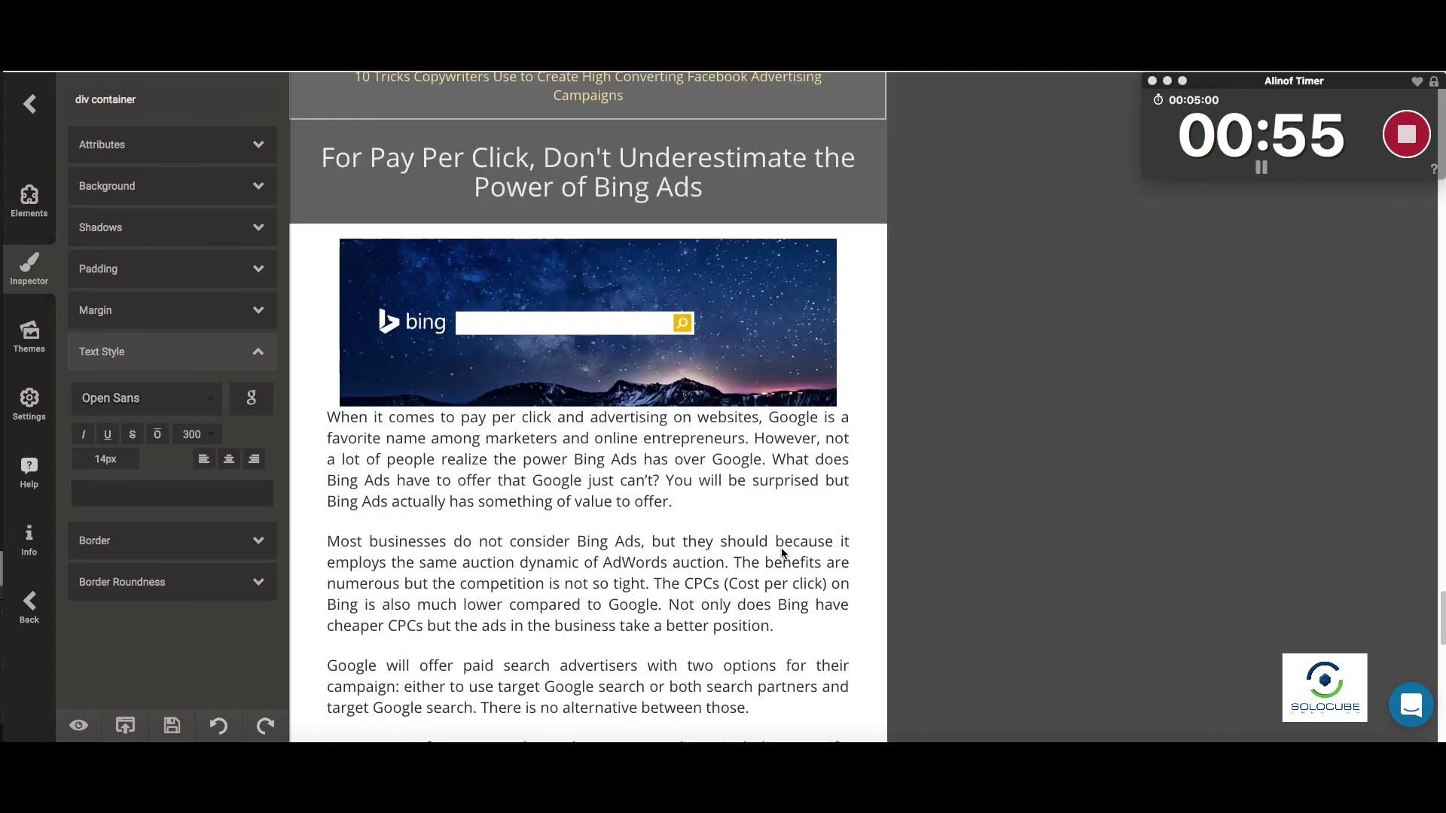
scroll(733, 492, "down", 8)
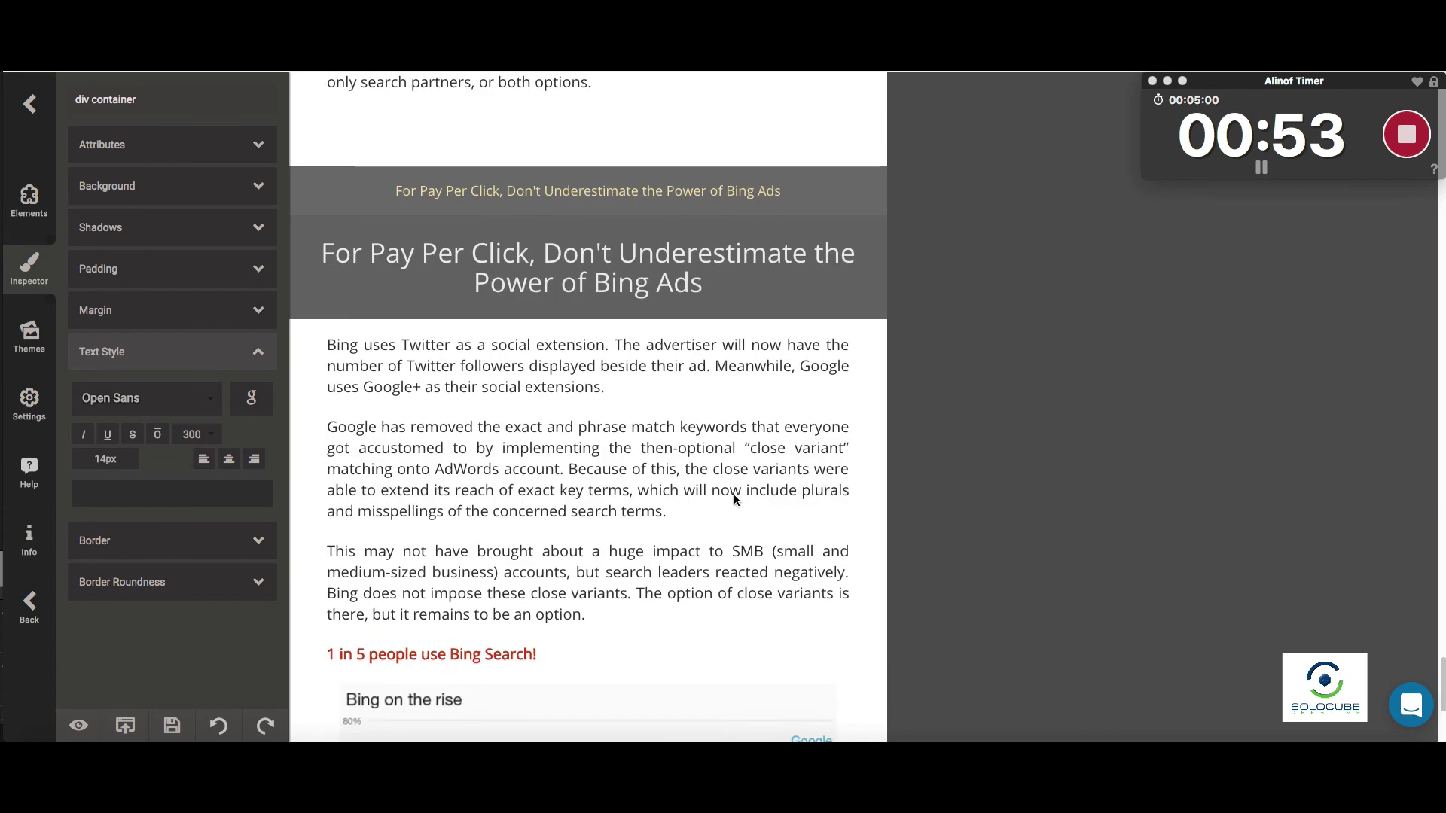
scroll(734, 494, "down", 2)
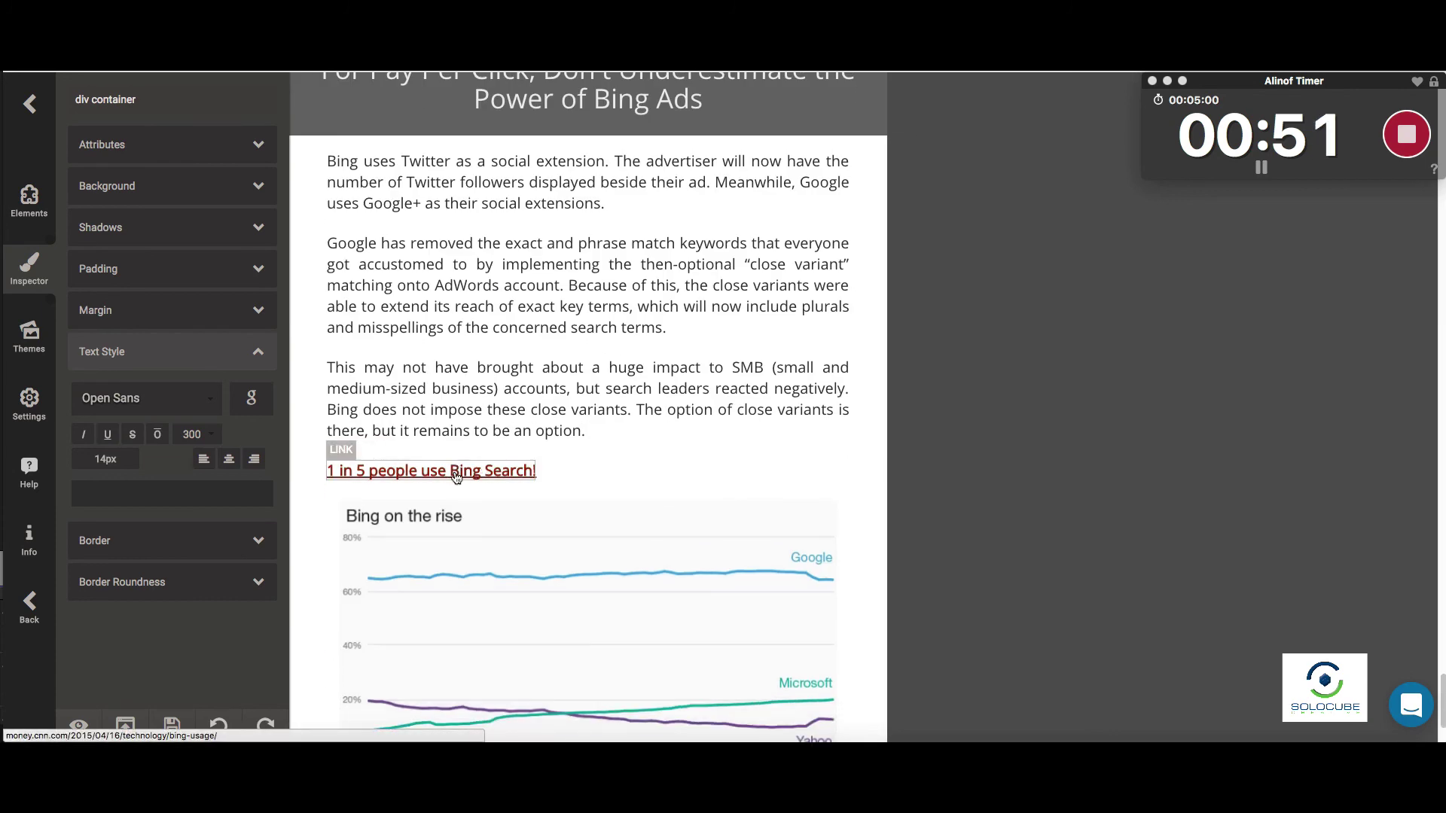
scroll(771, 464, "down", 2)
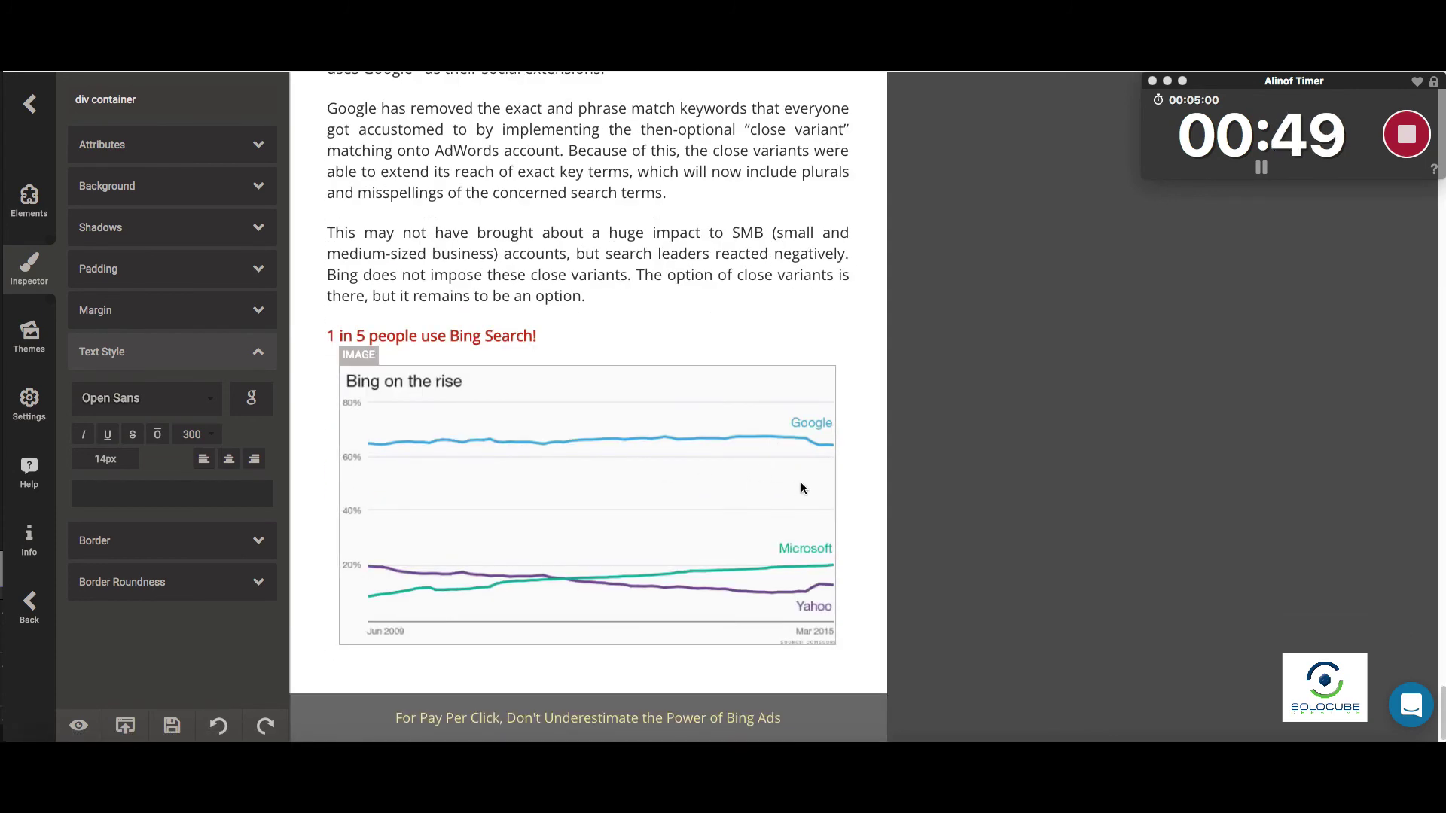
scroll(804, 489, "up", 20)
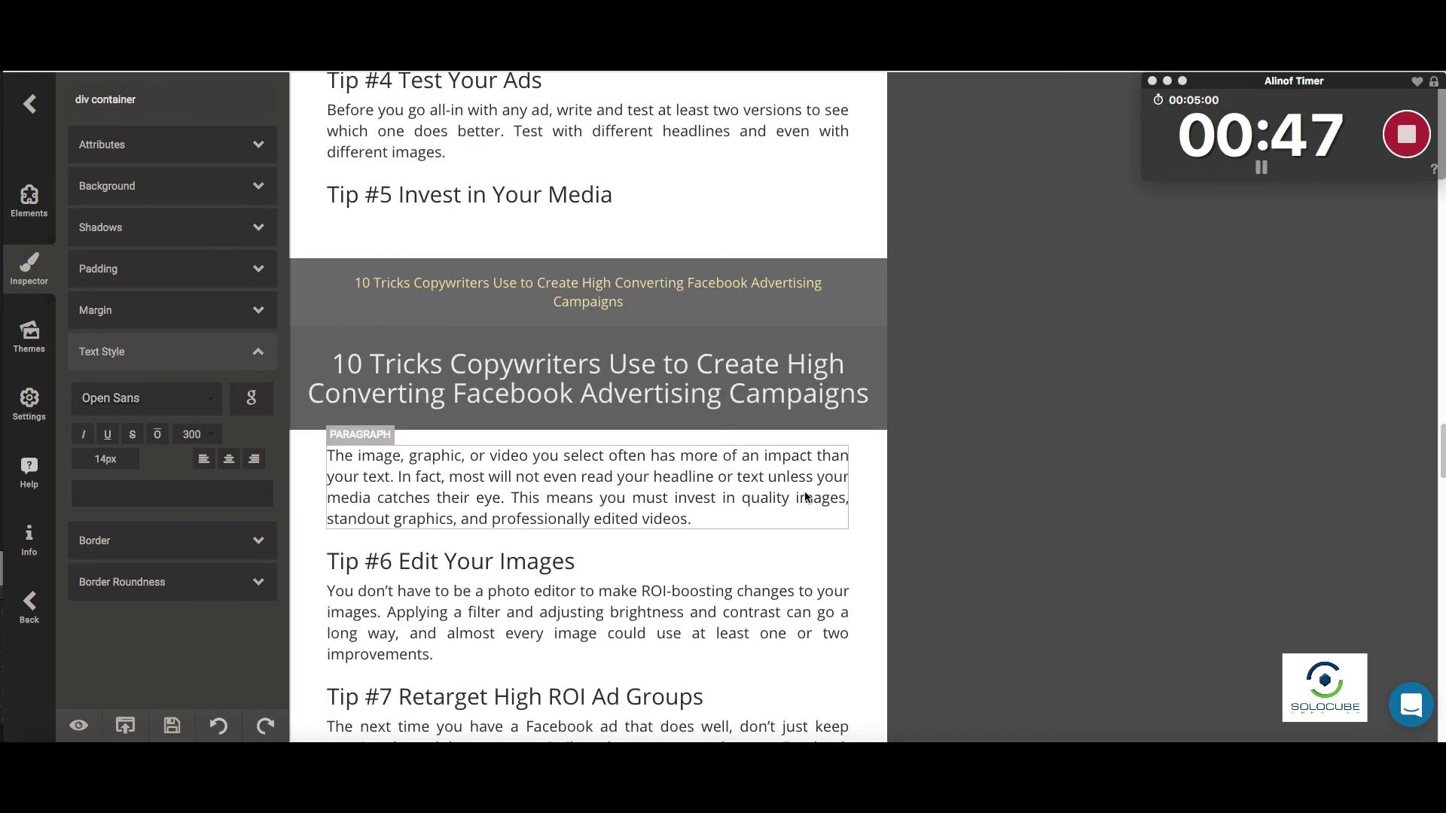
scroll(804, 497, "up", 20)
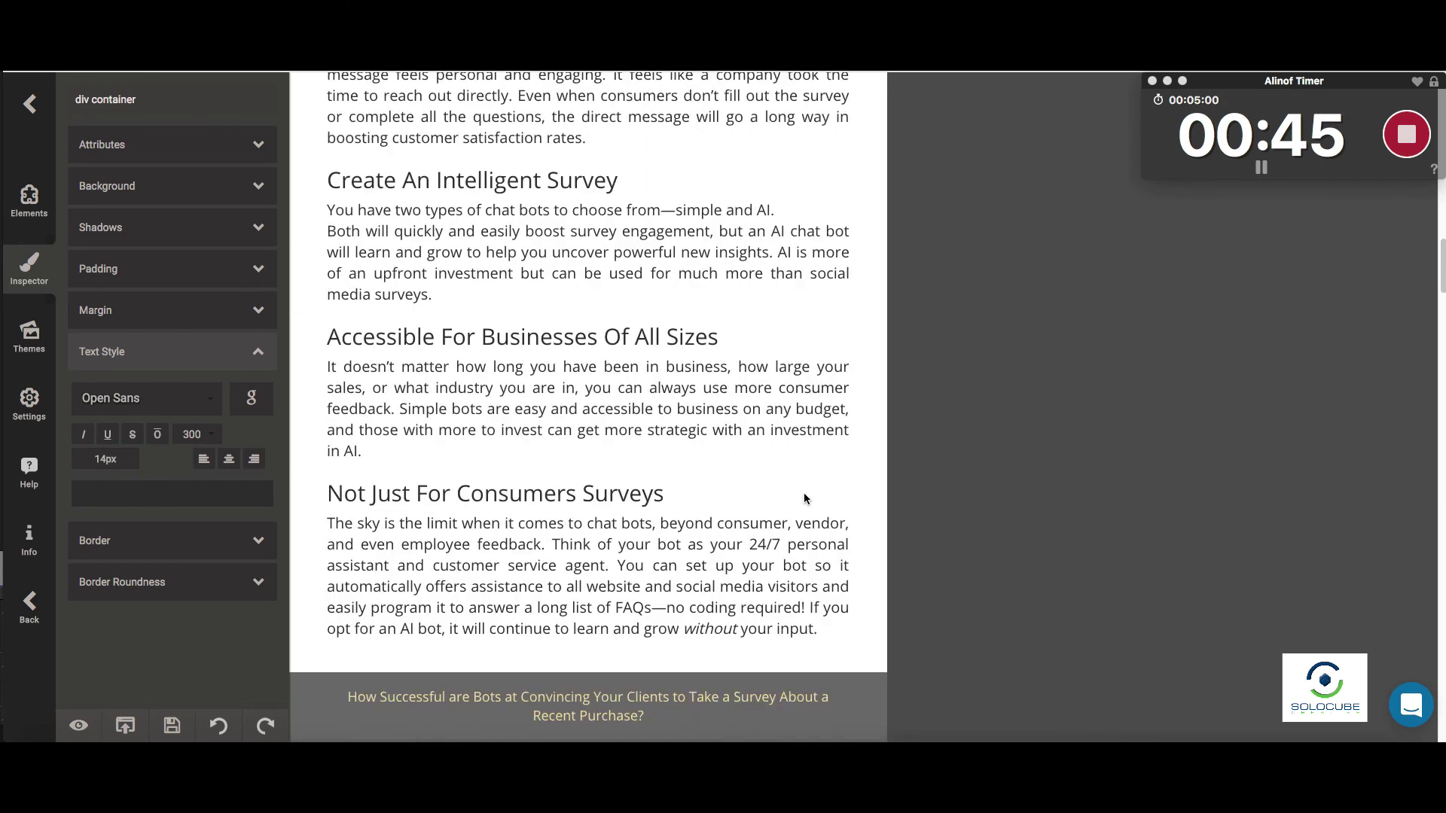
scroll(802, 498, "up", 20)
scroll(803, 498, "up", 10)
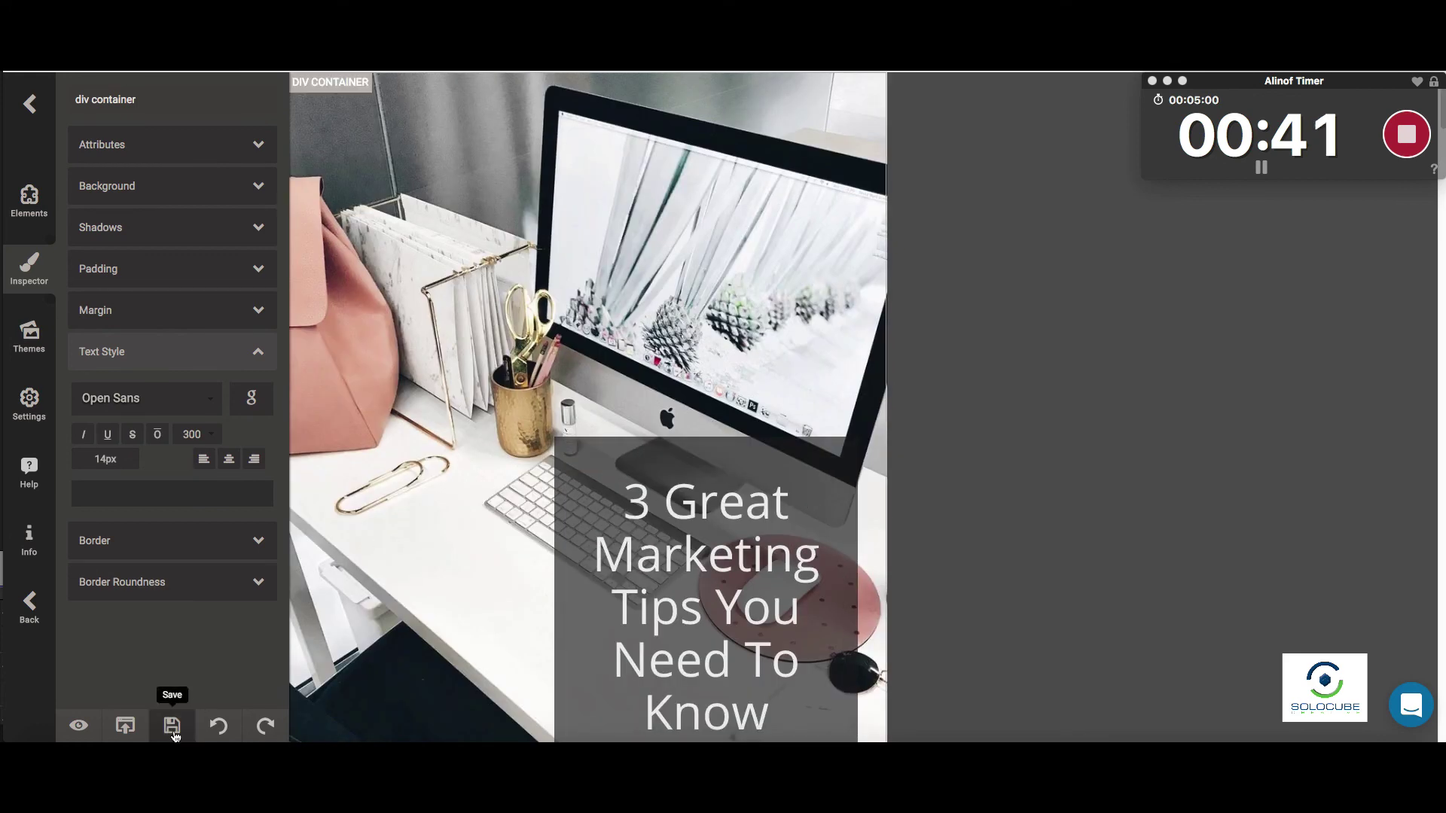
Step: Save the project and export the ebook "3 Great Marketing Tips You Need To Know" as a PDF
left_click(173, 727)
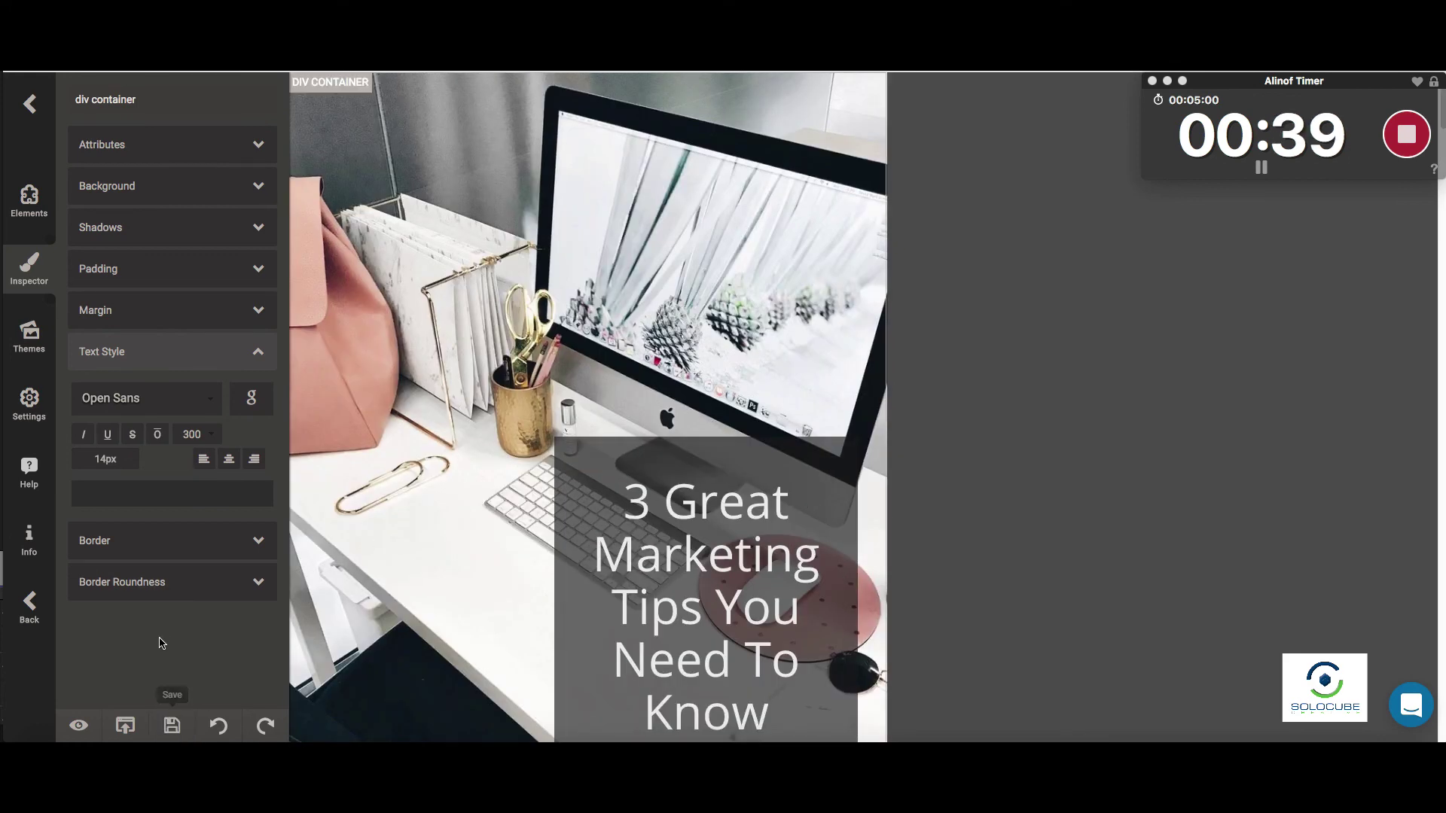
left_click(126, 727)
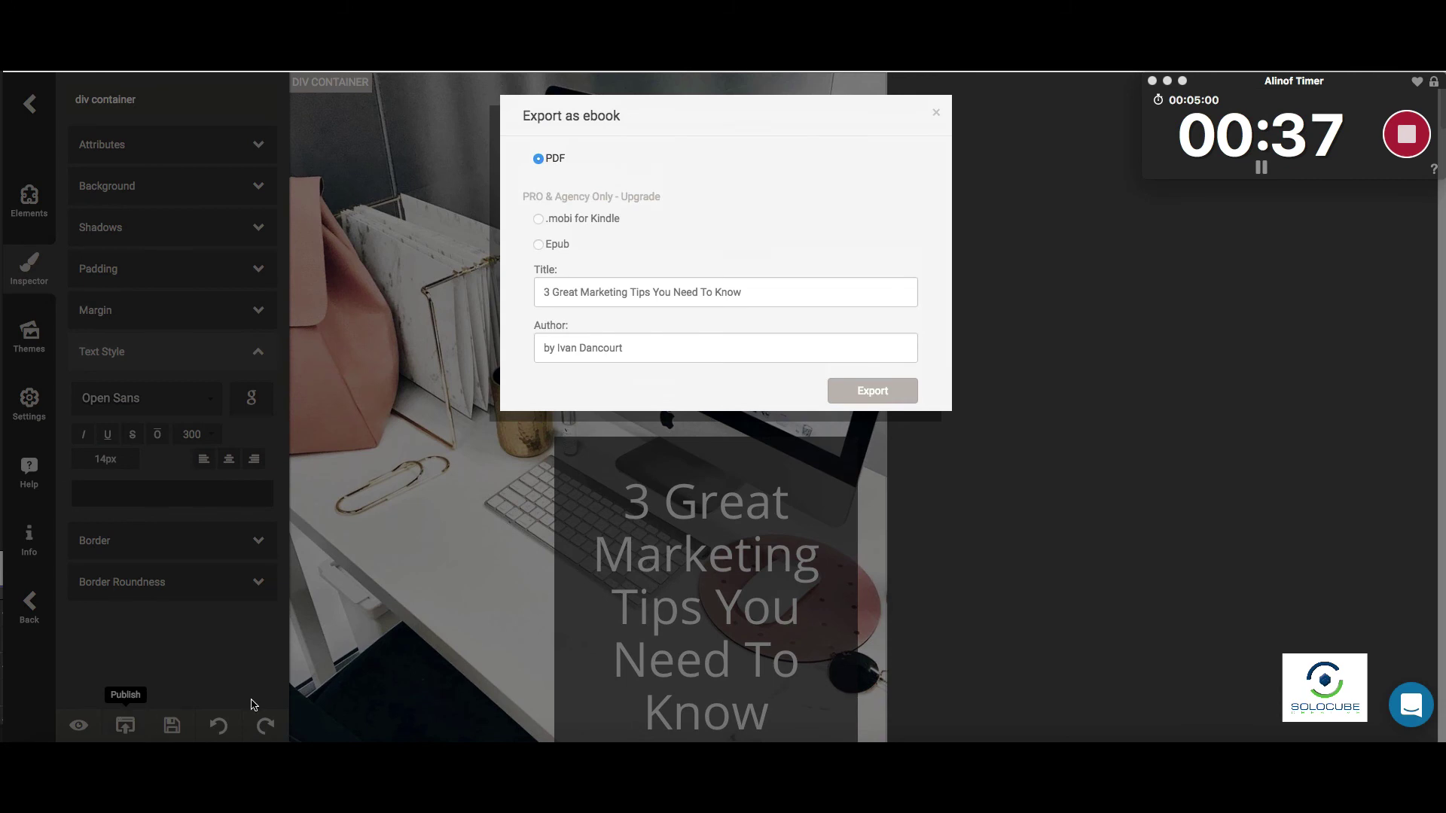
left_click(874, 393)
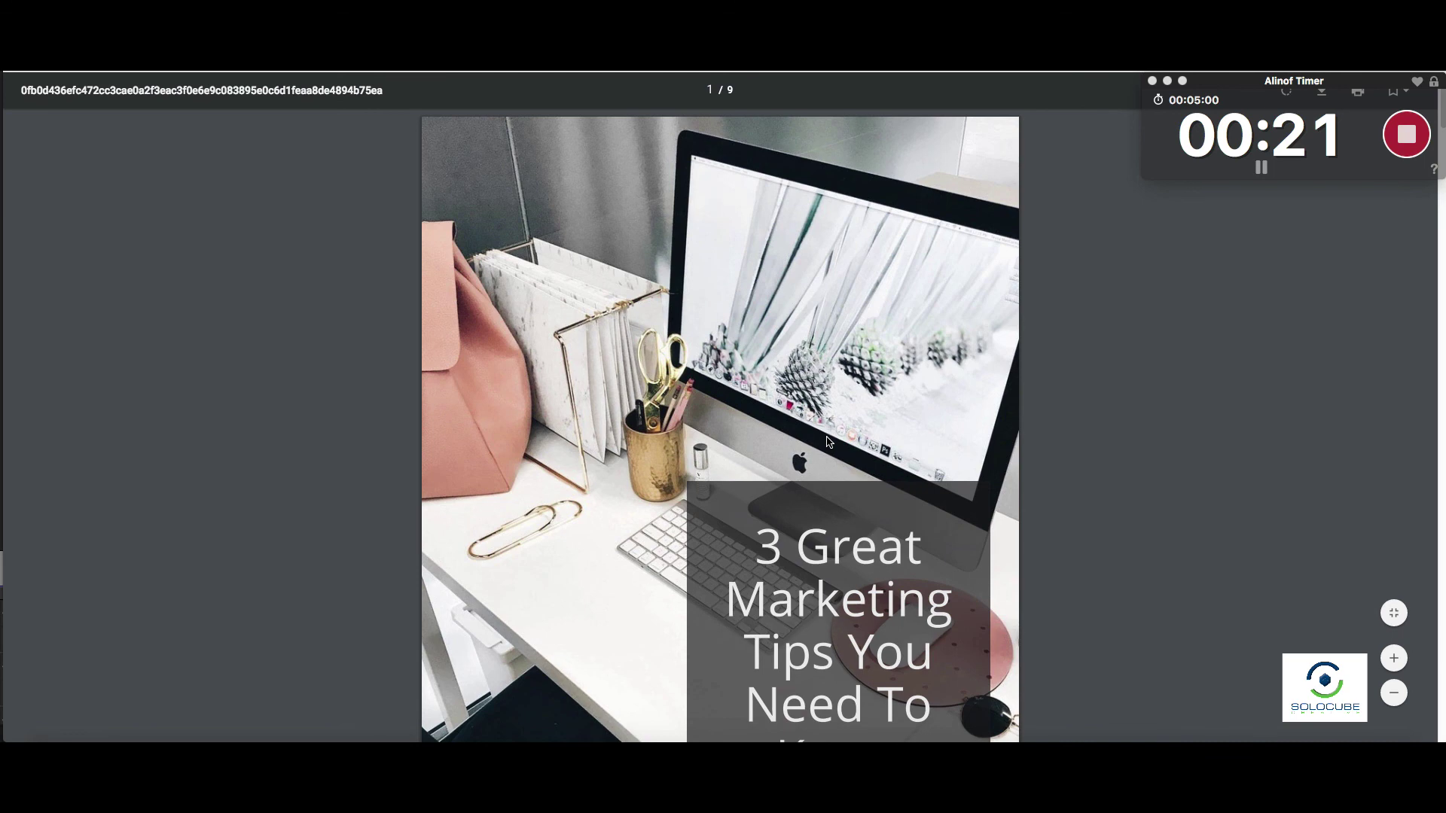
Step: Check the opening pages of the exported PDF and stop the countdown in Alinof Timer
scroll(827, 441, "down", 10)
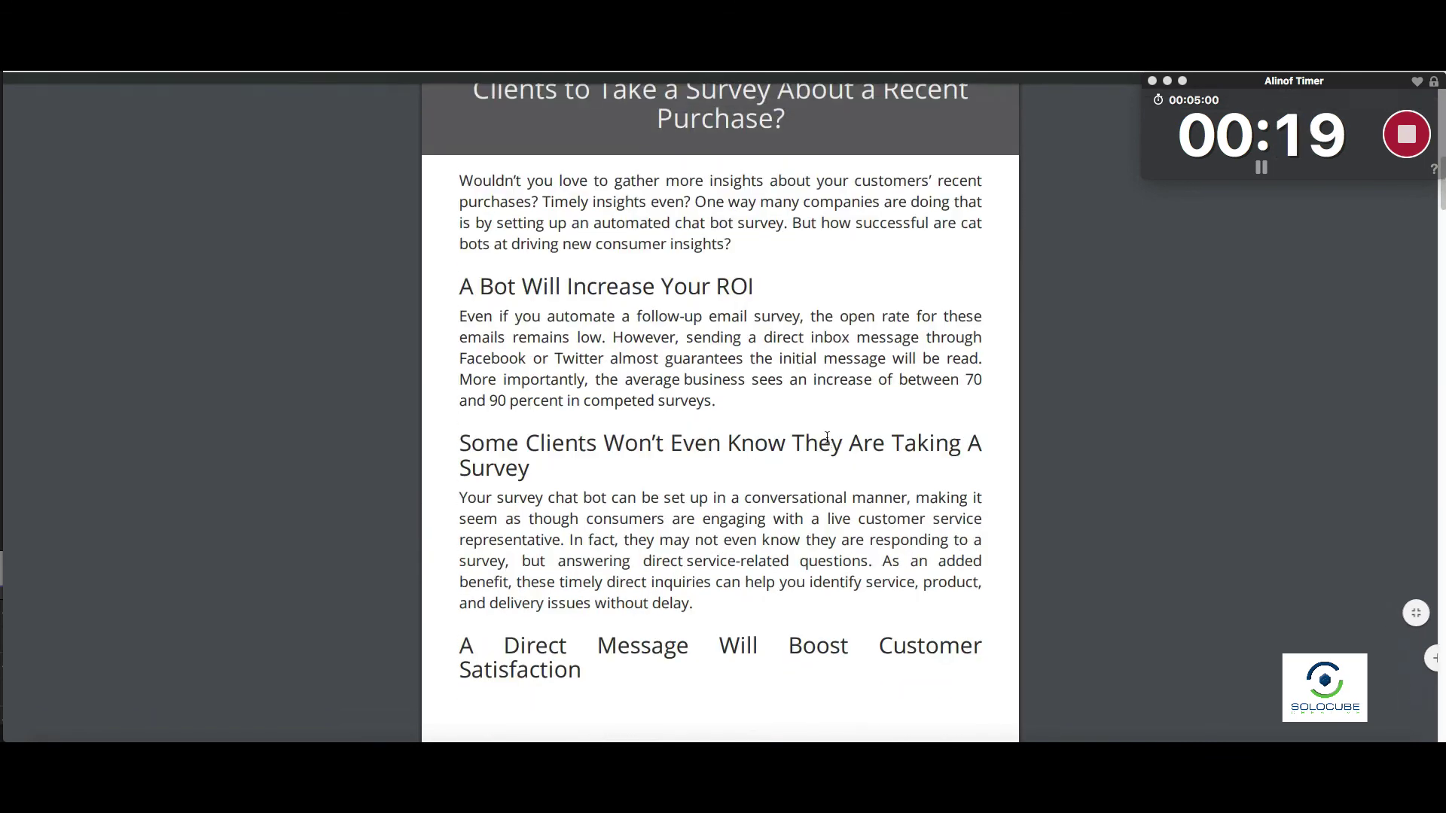
scroll(827, 438, "up", 10)
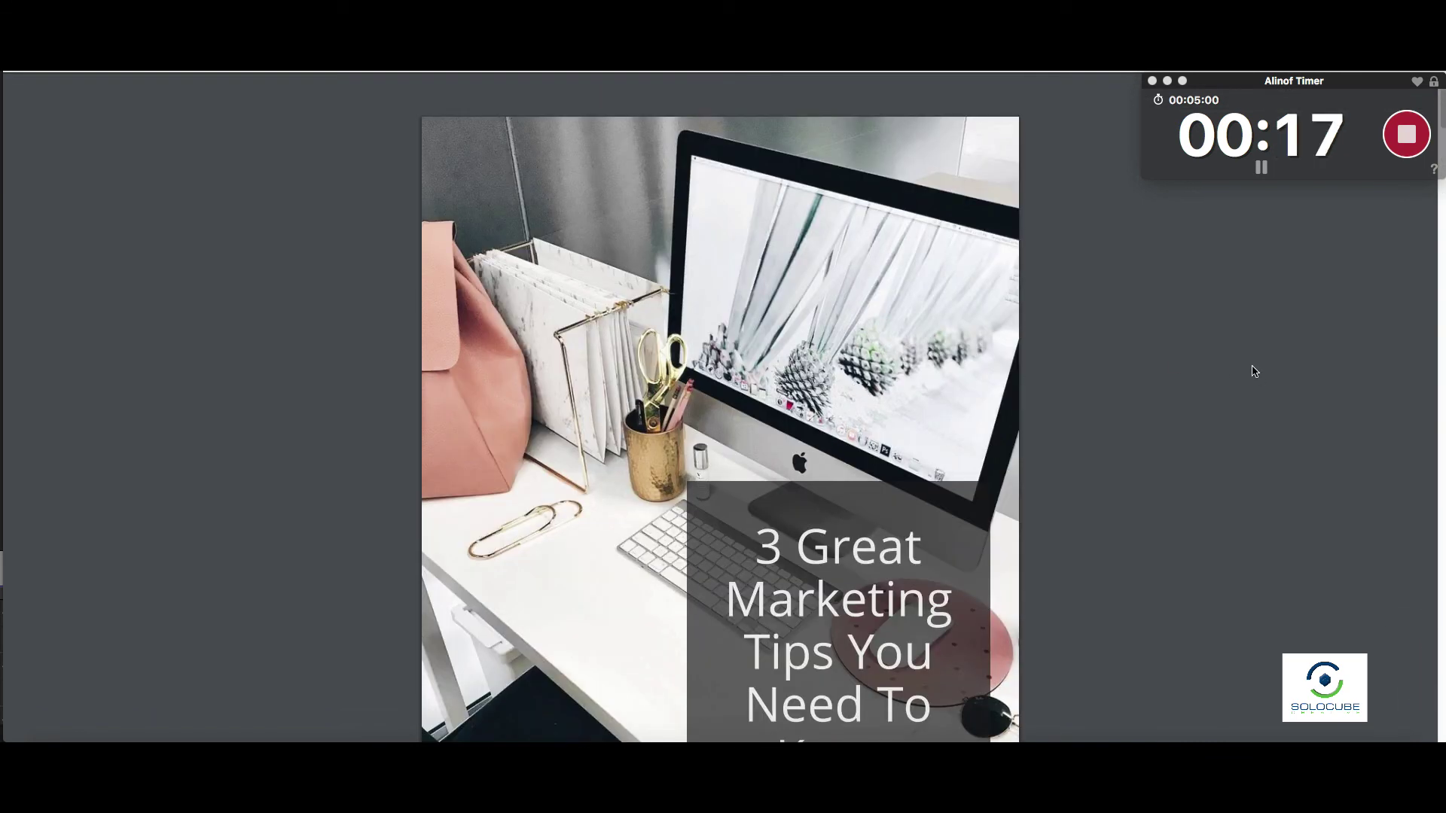
left_click(1405, 135)
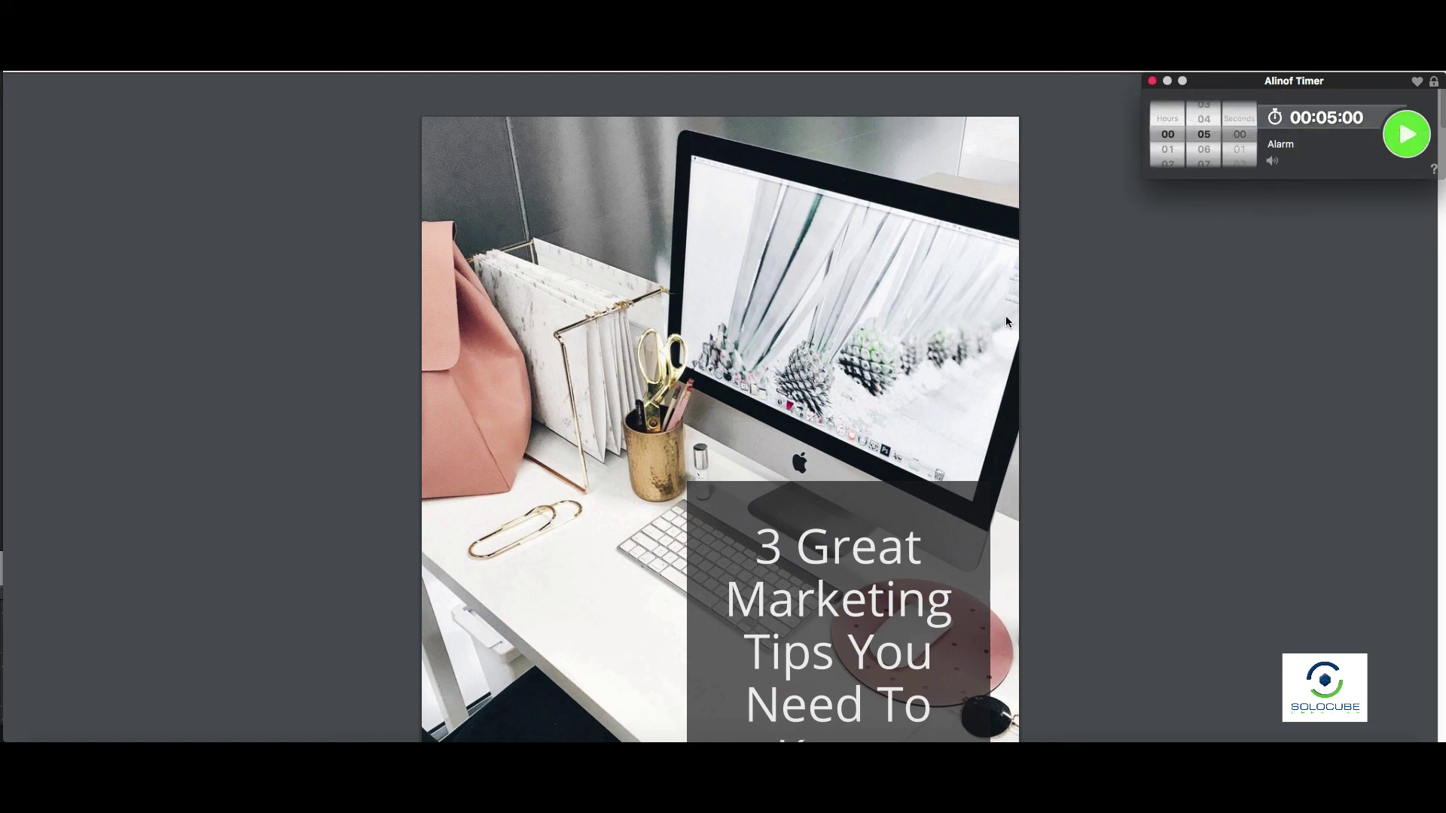
Step: Review the exported PDF from the cover through the bots article to the end of the Facebook advertising article
scroll(878, 322, "down", 10)
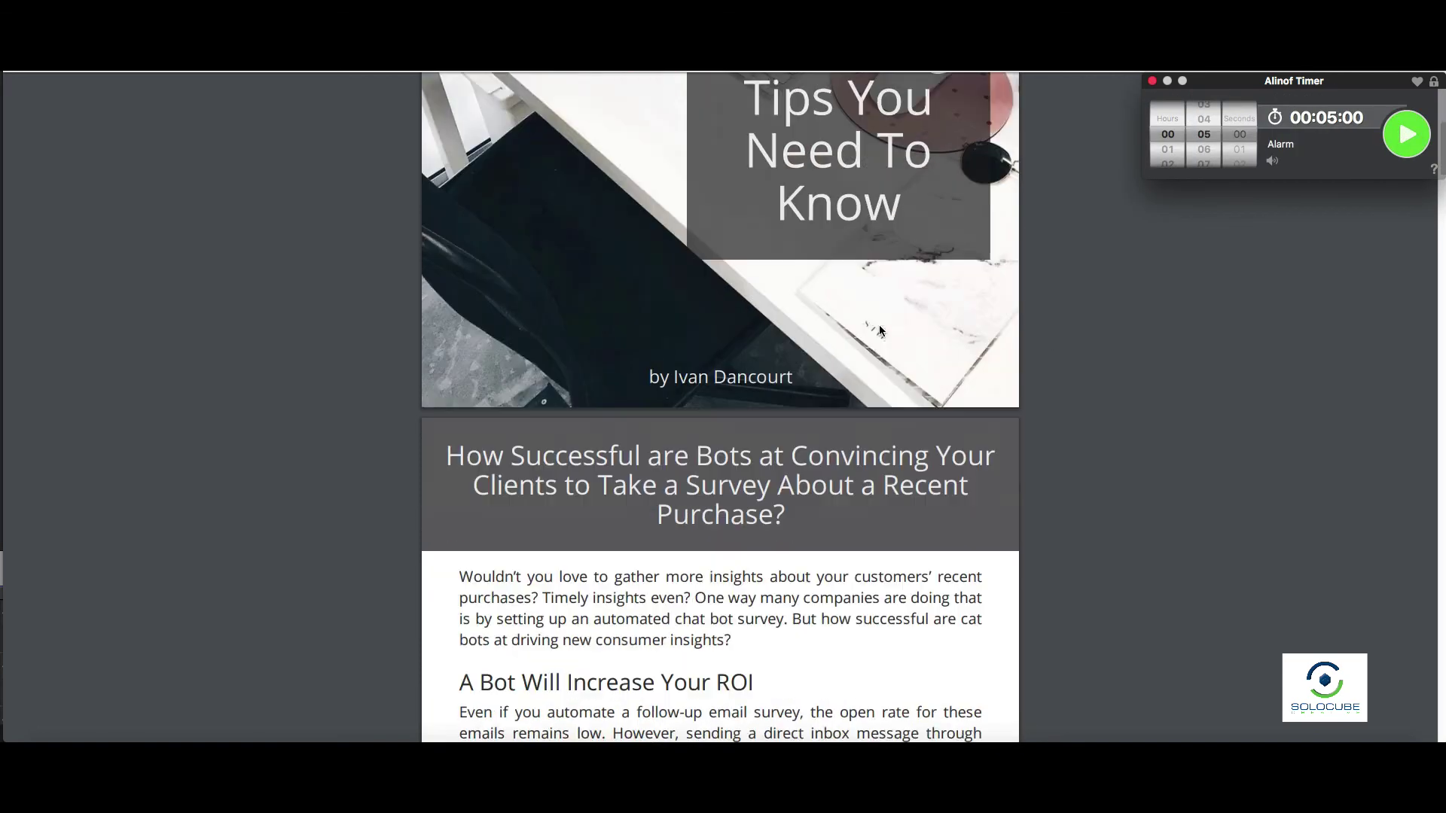
scroll(878, 326, "down", 15)
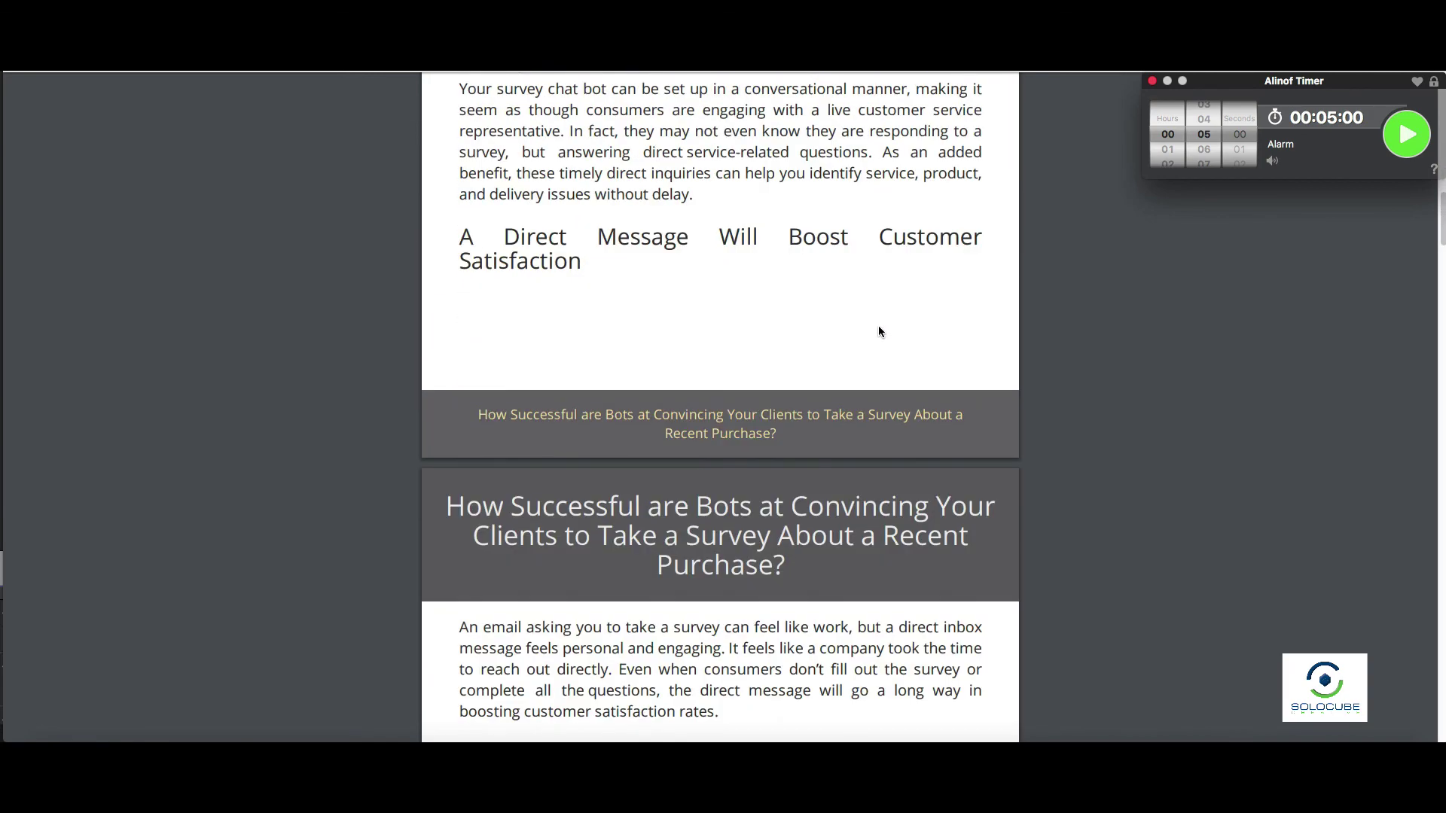
scroll(878, 332, "down", 15)
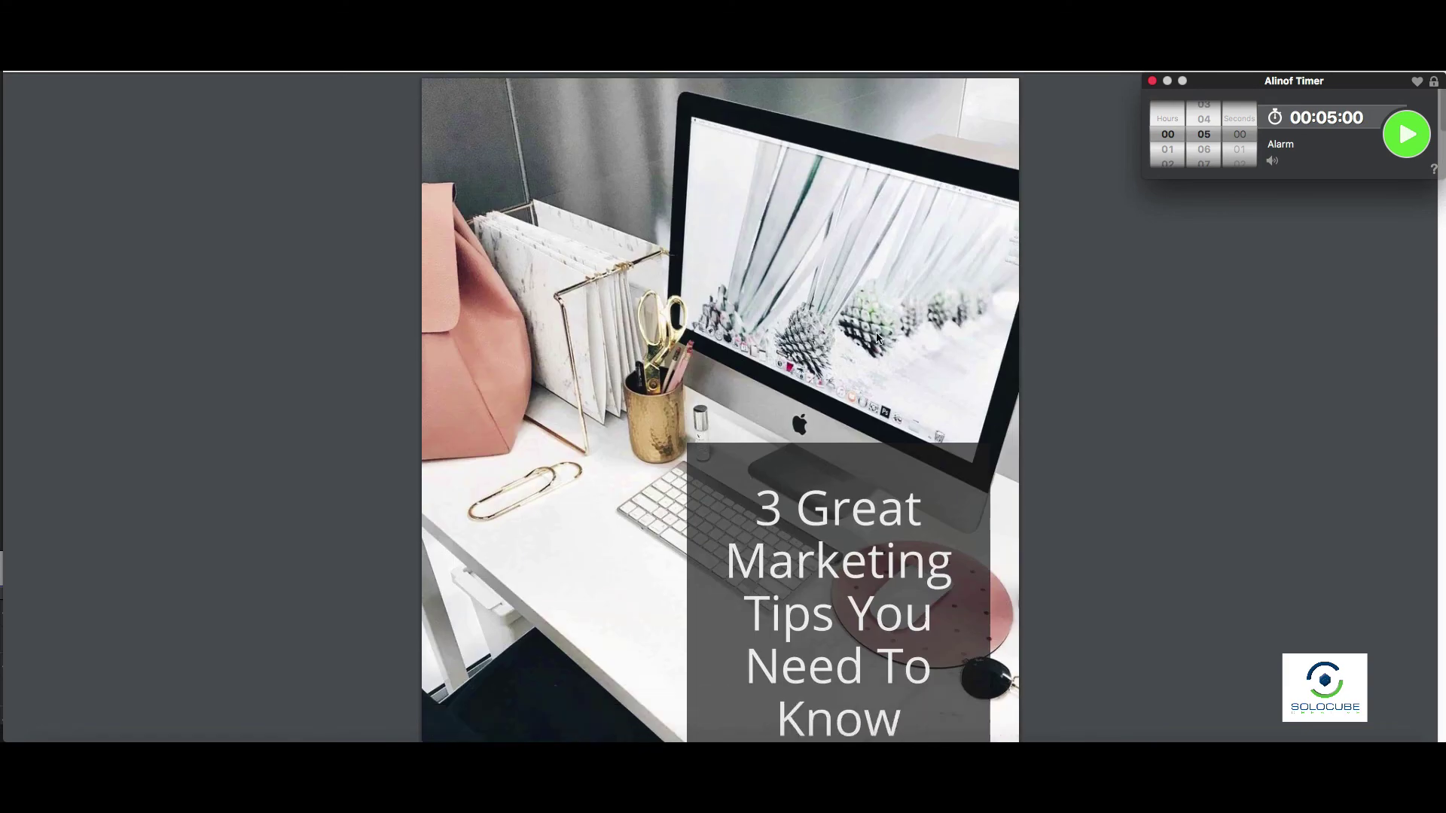
scroll(876, 339, "up", 1)
scroll(875, 341, "down", 15)
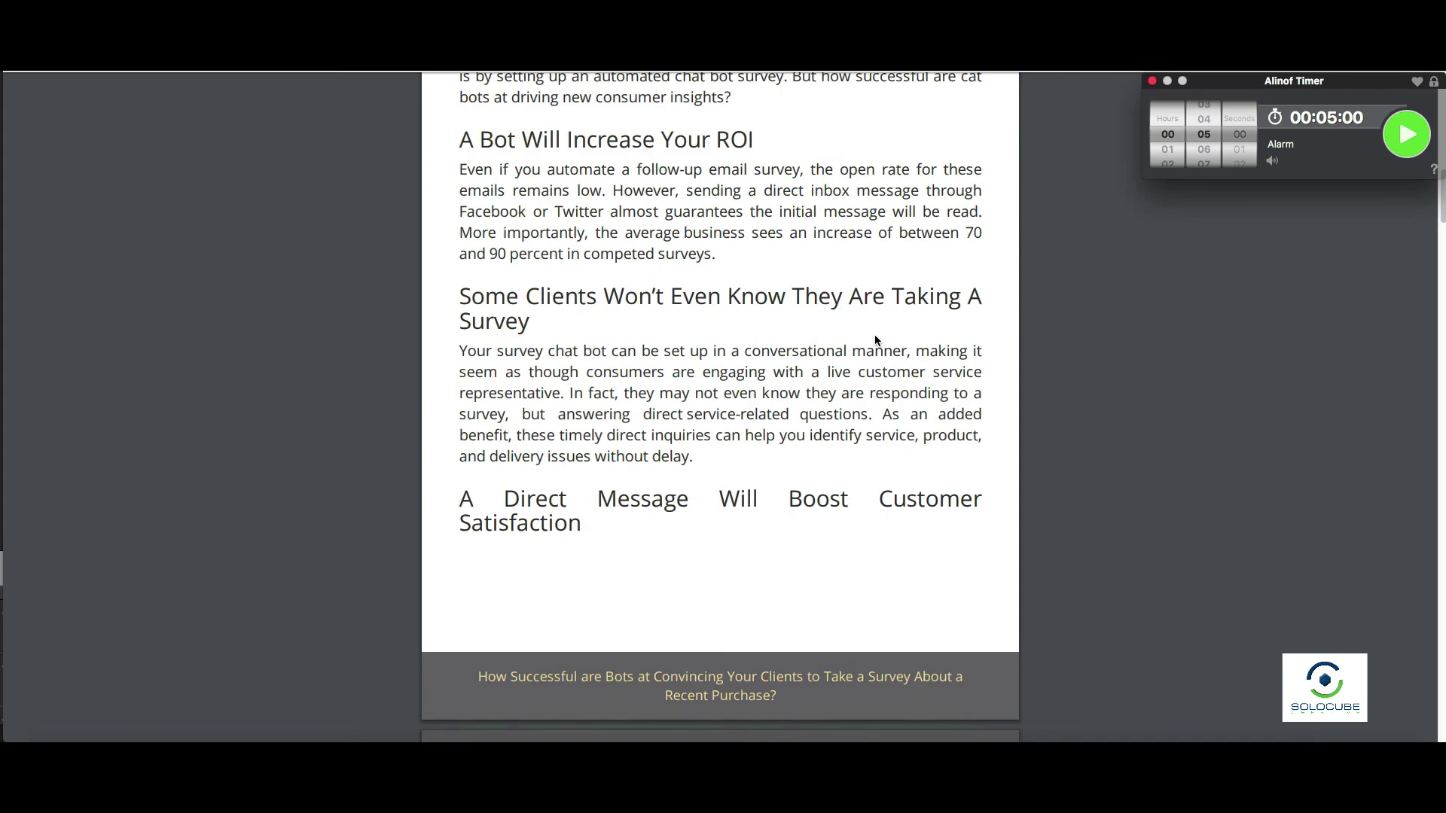
scroll(872, 335, "down", 5)
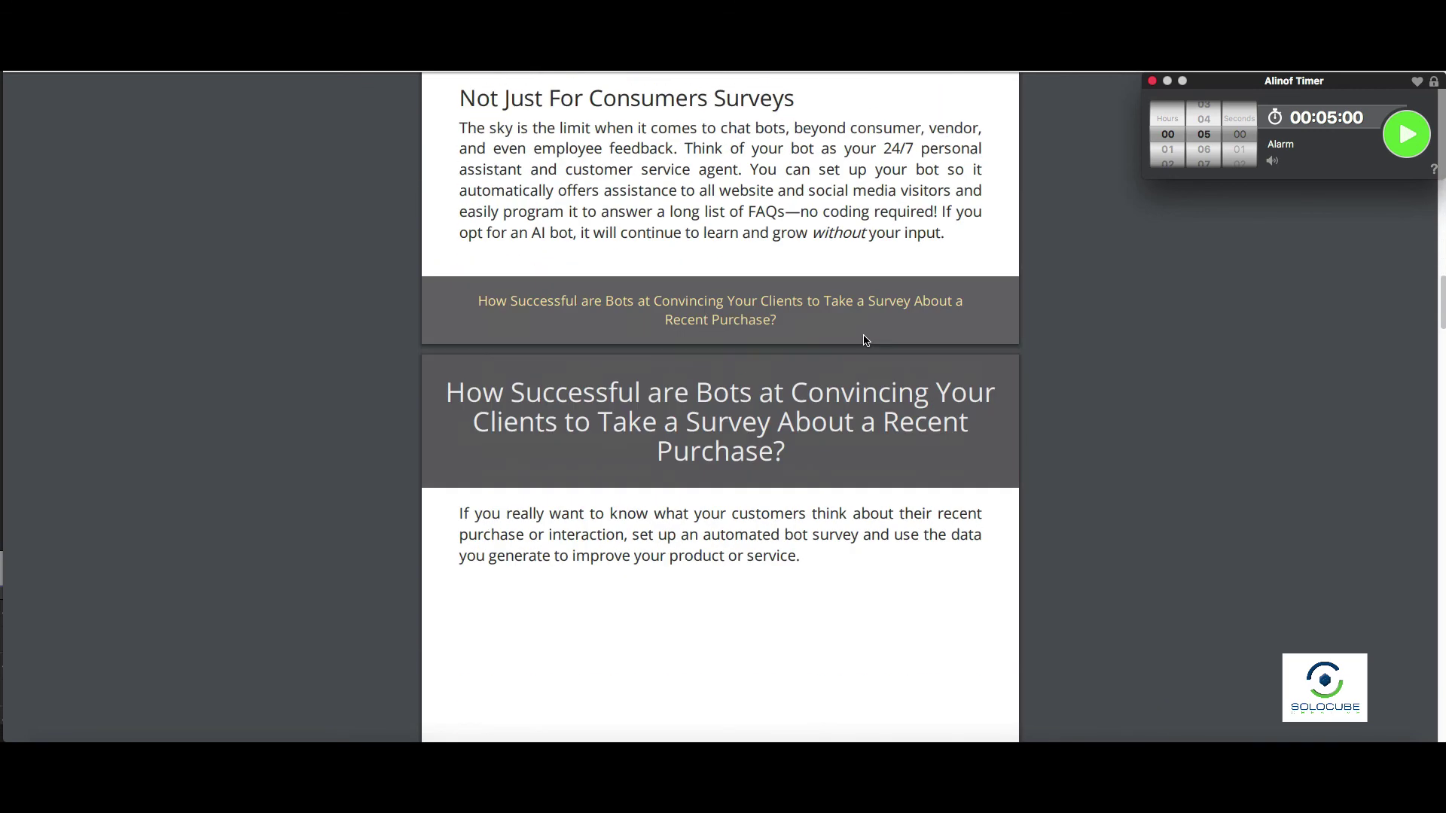
scroll(860, 340, "down", 15)
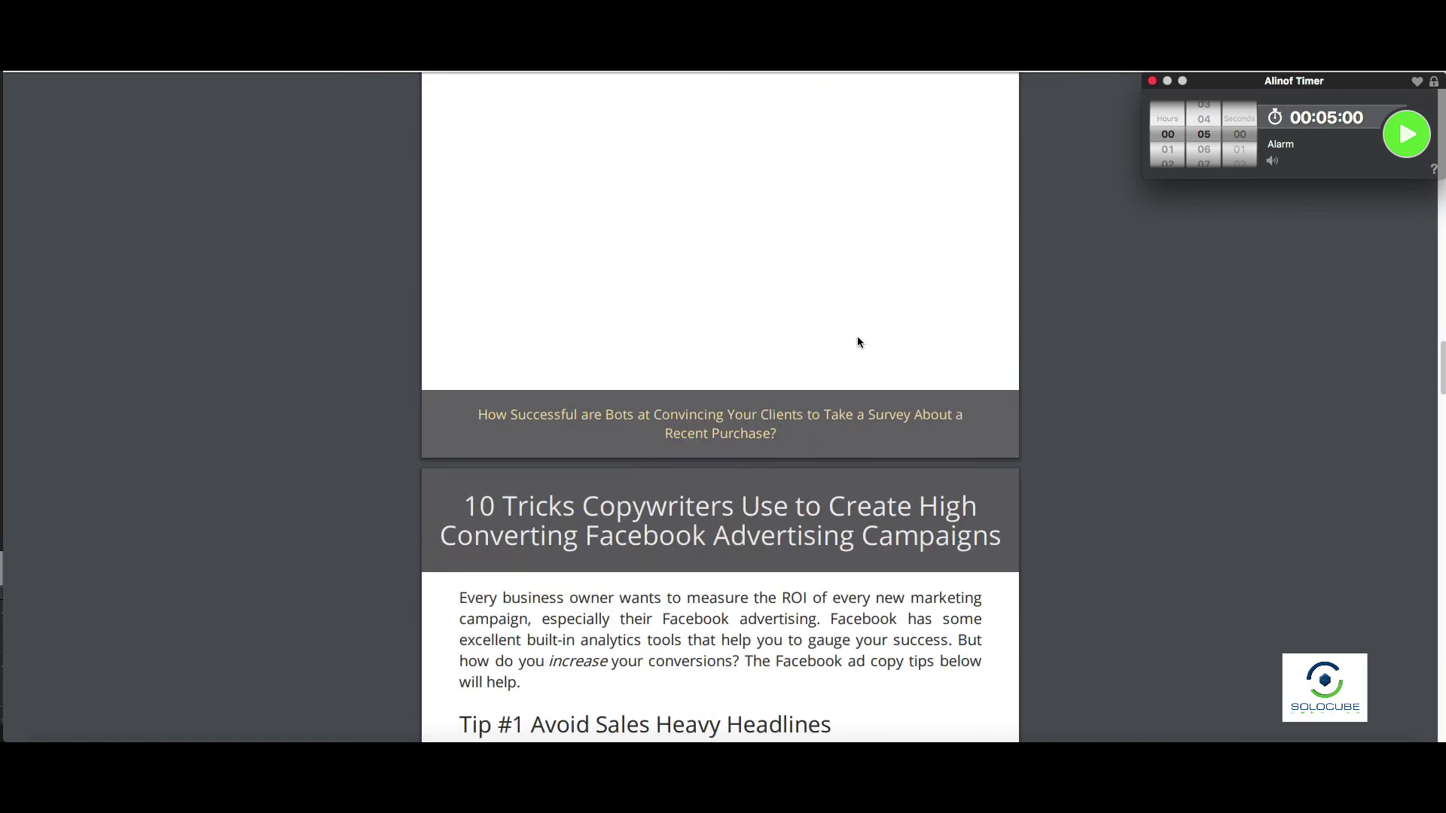
scroll(858, 341, "down", 8)
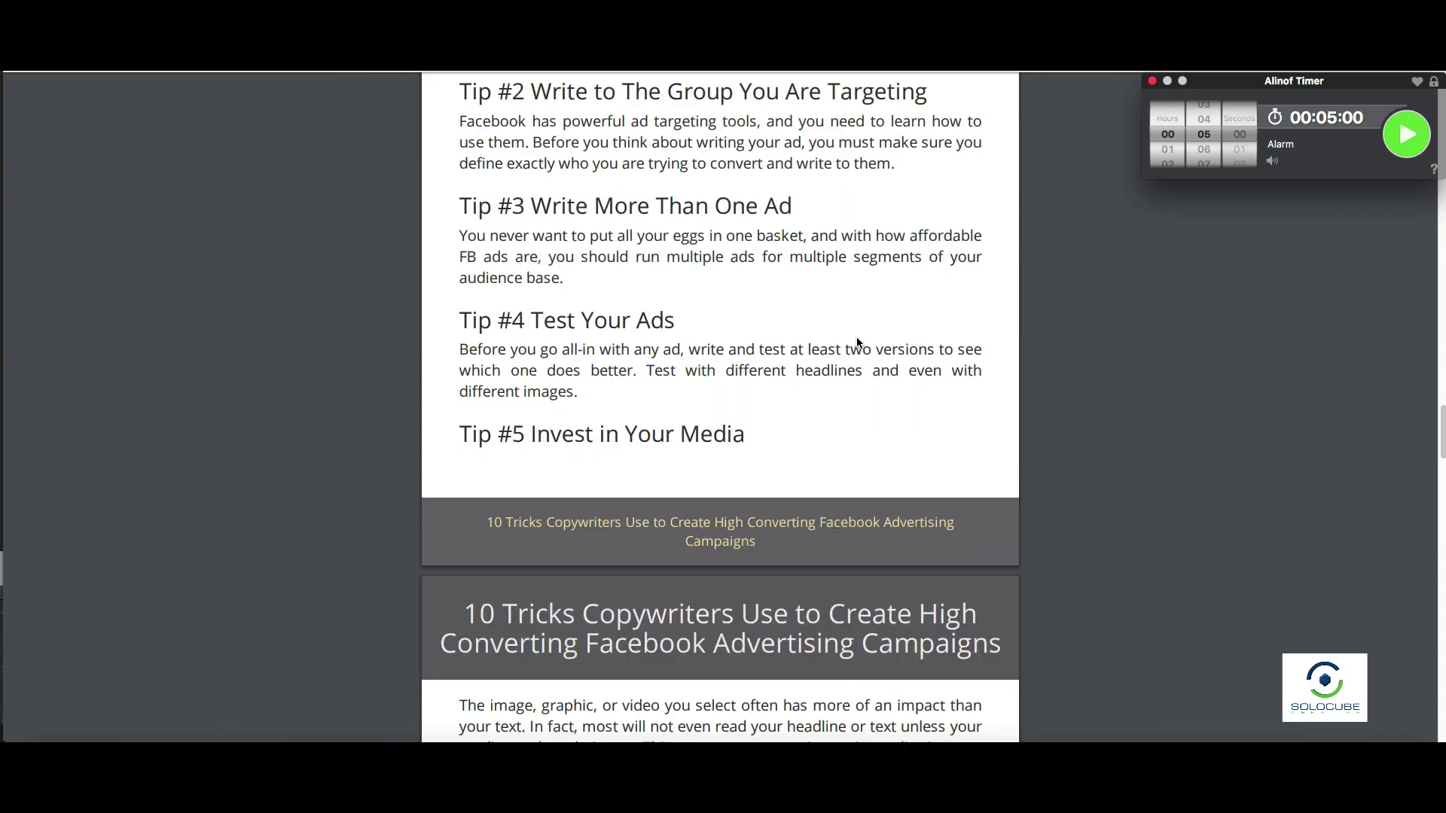
scroll(857, 342, "down", 10)
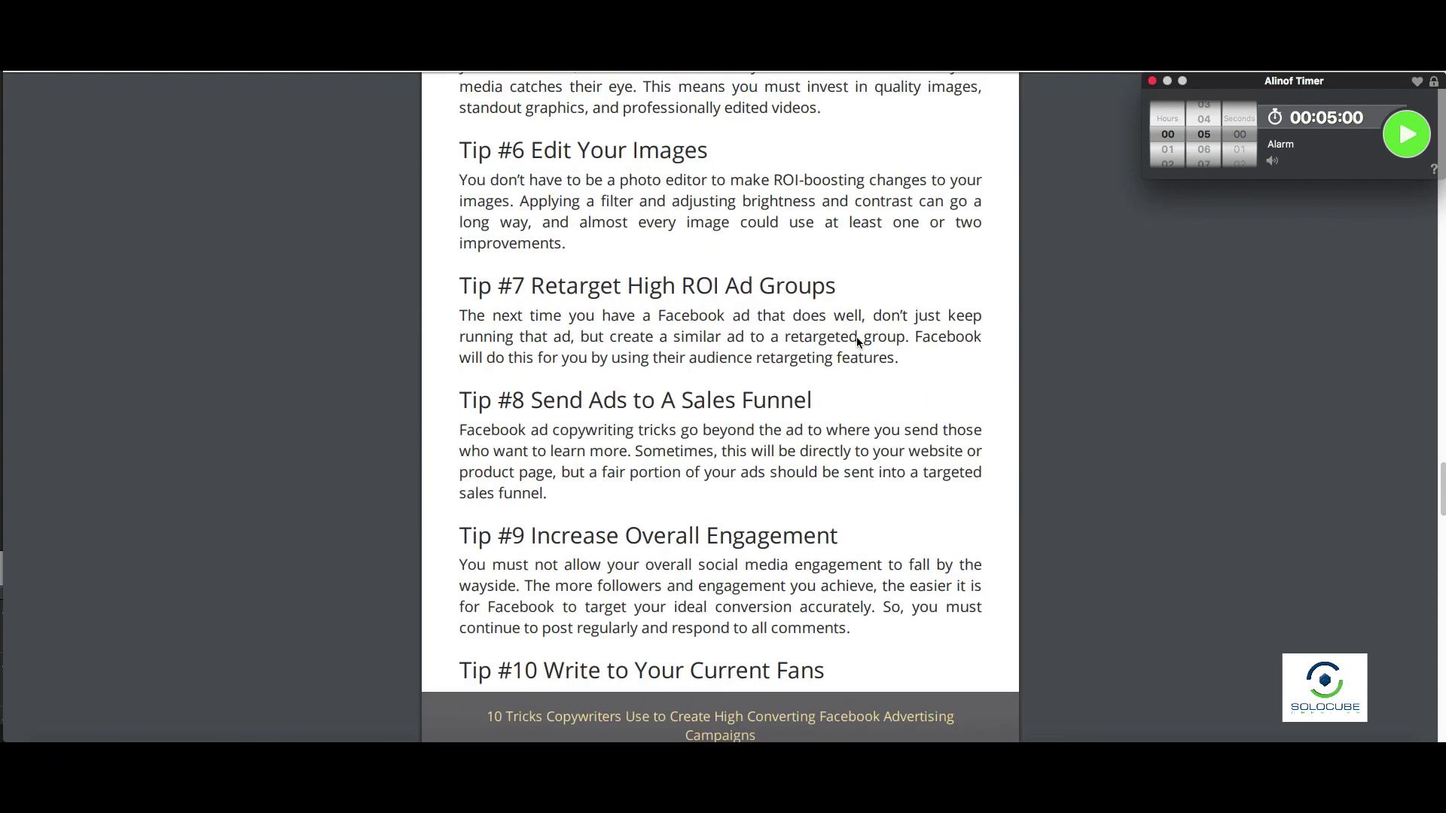
scroll(858, 342, "down", 5)
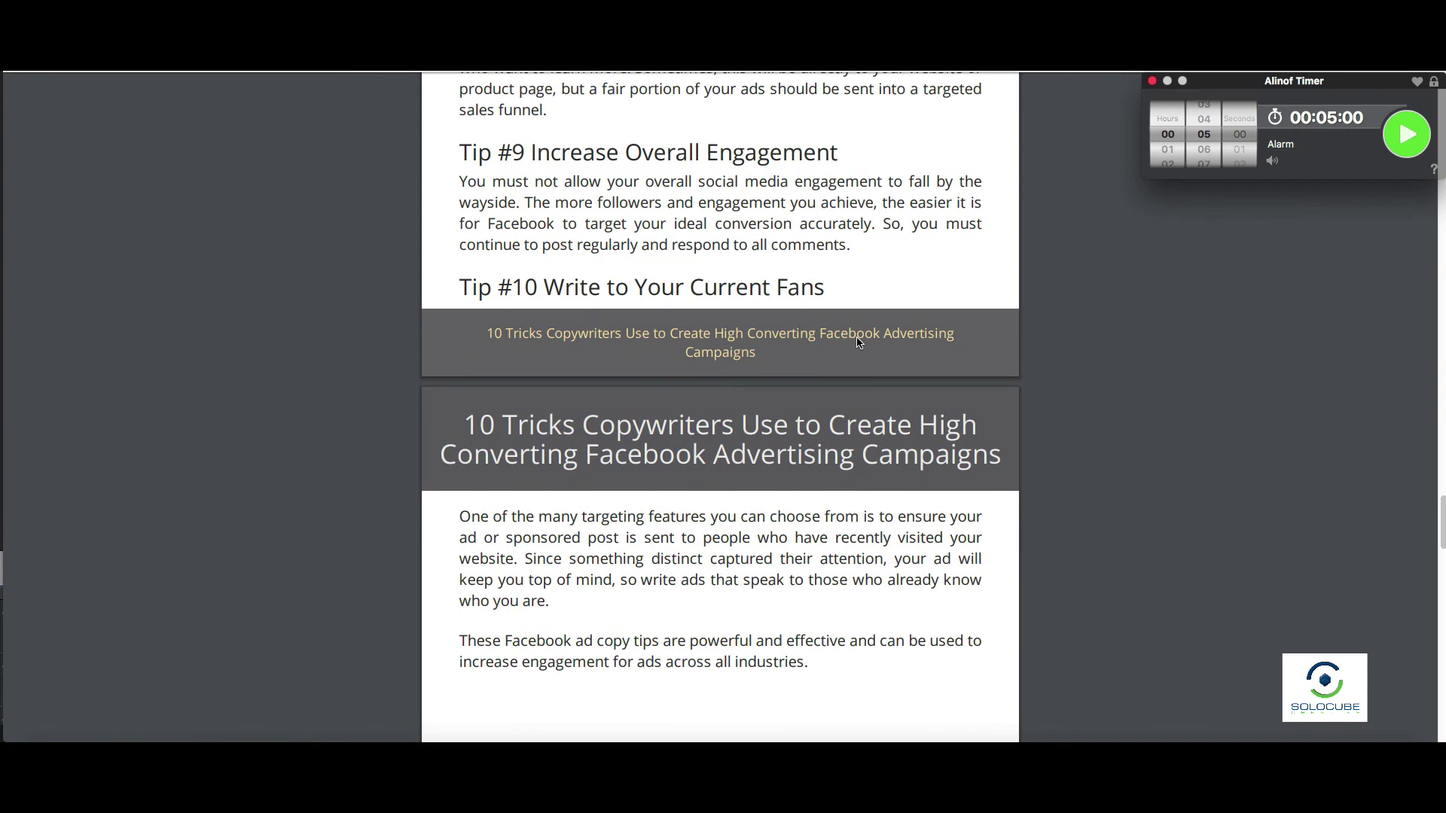